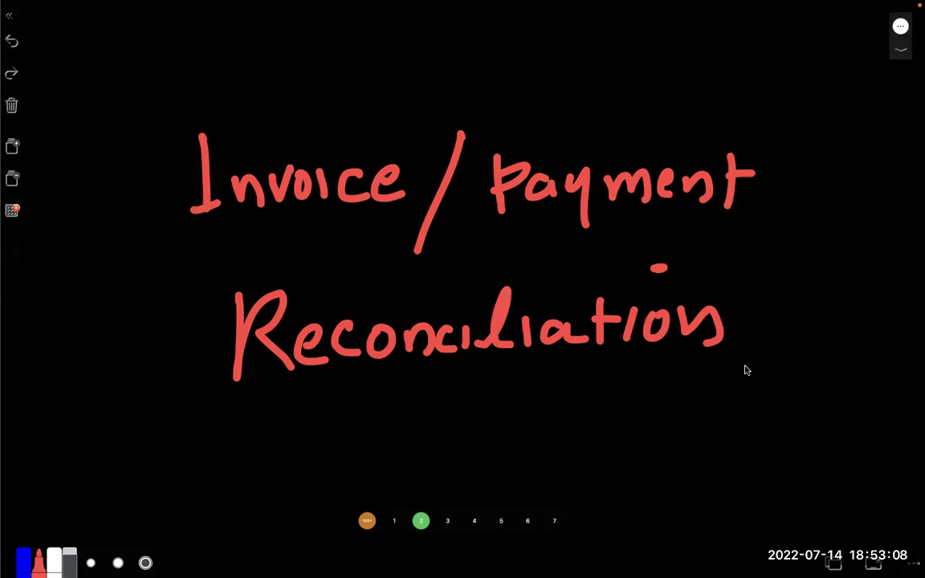
Switch from the whiteboard to the browser showing the ERPNext Sales Invoice list.
key("ctrl+Right")
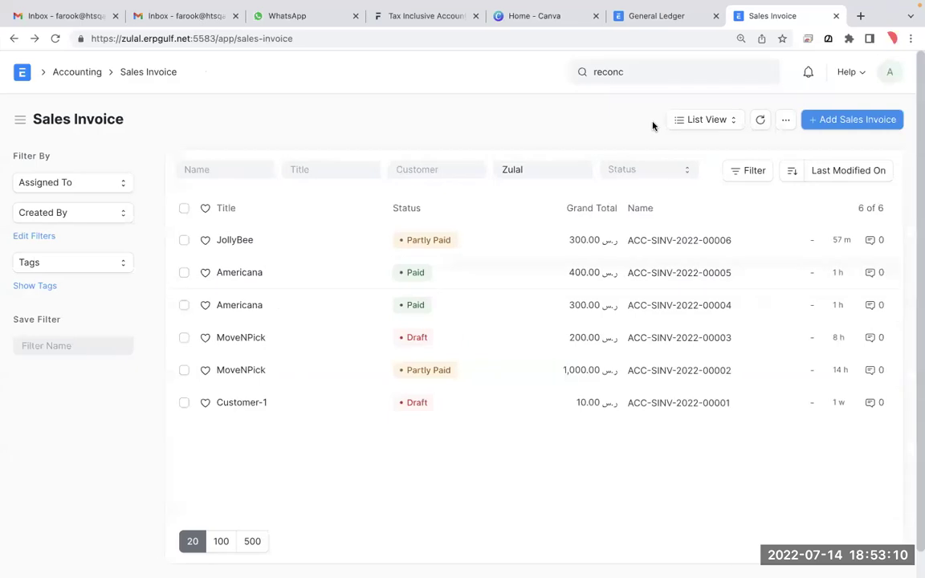
left_click(645, 74)
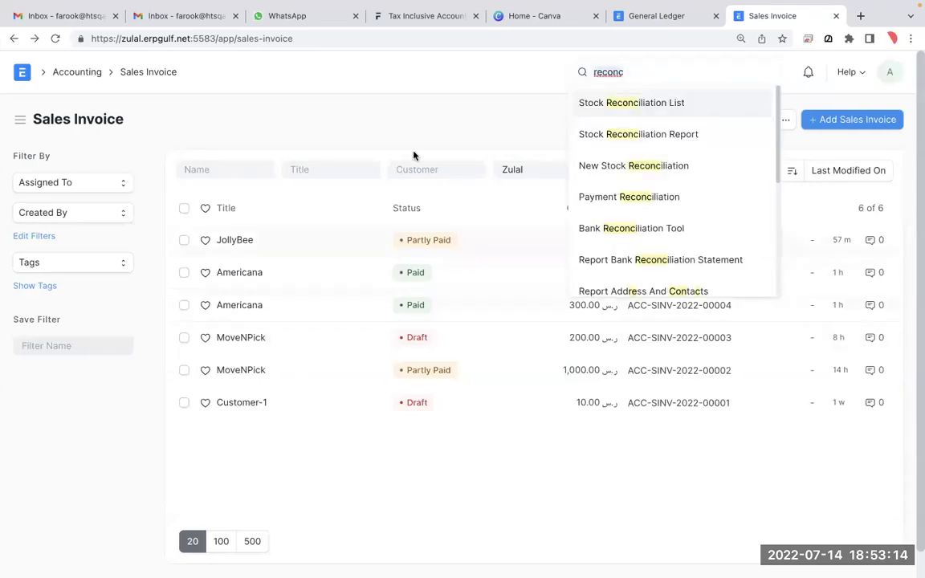
left_click(438, 105)
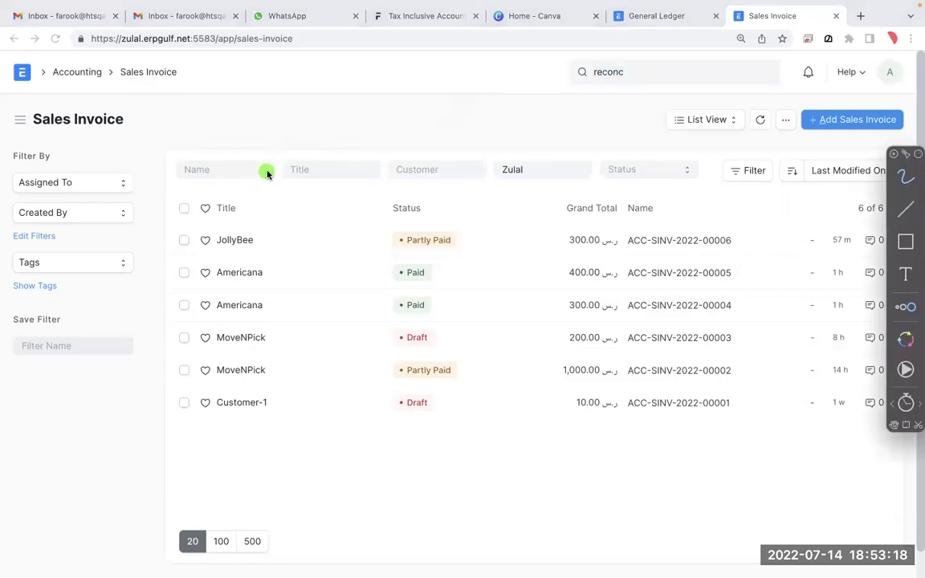
Handwrite "Buying" and "Payment" over the invoice list with the annotation pen and draw a large bracket around them.
mouse_move(262, 168)
left_mouse_down()
mouse_move(306, 151)
mouse_move(343, 191)
mouse_move(388, 173)
mouse_move(457, 174)
left_mouse_up()
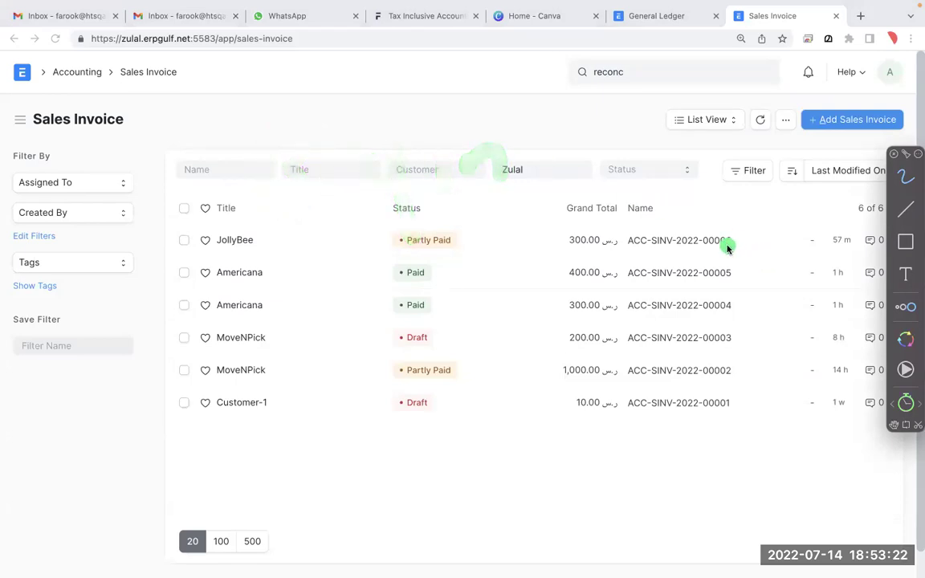
mouse_move(255, 173)
left_mouse_down()
mouse_move(269, 232)
mouse_move(343, 227)
mouse_move(558, 185)
mouse_move(554, 289)
left_mouse_up()
mouse_move(295, 378)
left_mouse_down()
mouse_move(394, 353)
mouse_move(434, 309)
mouse_move(506, 321)
mouse_move(562, 317)
mouse_move(642, 292)
mouse_move(691, 322)
left_mouse_up()
mouse_move(285, 127)
left_mouse_down()
mouse_move(148, 191)
mouse_move(337, 479)
left_mouse_up()
left_click_drag(393, 466, 440, 454)
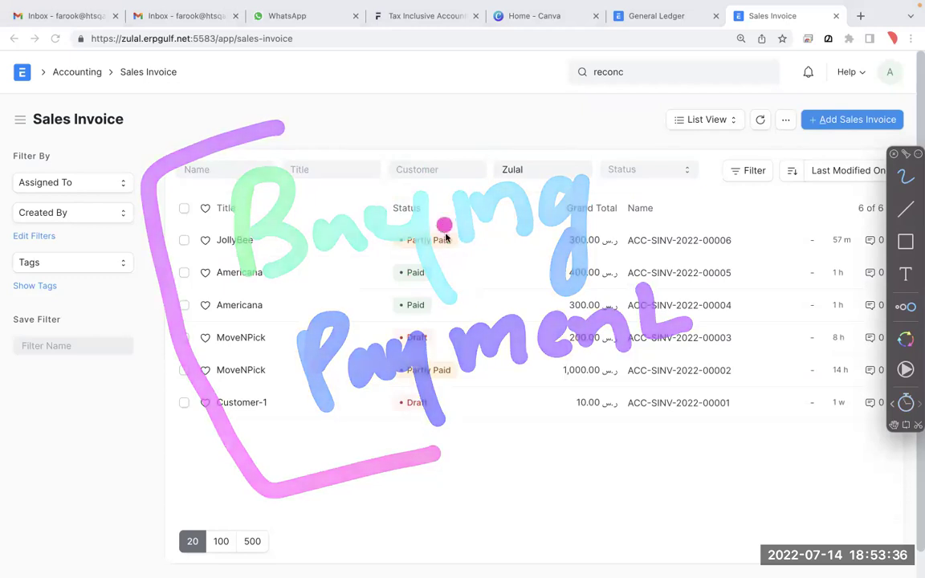
mouse_move(440, 209)
left_mouse_down()
mouse_move(498, 224)
mouse_move(434, 272)
mouse_move(458, 275)
mouse_move(438, 294)
mouse_move(393, 296)
left_mouse_up()
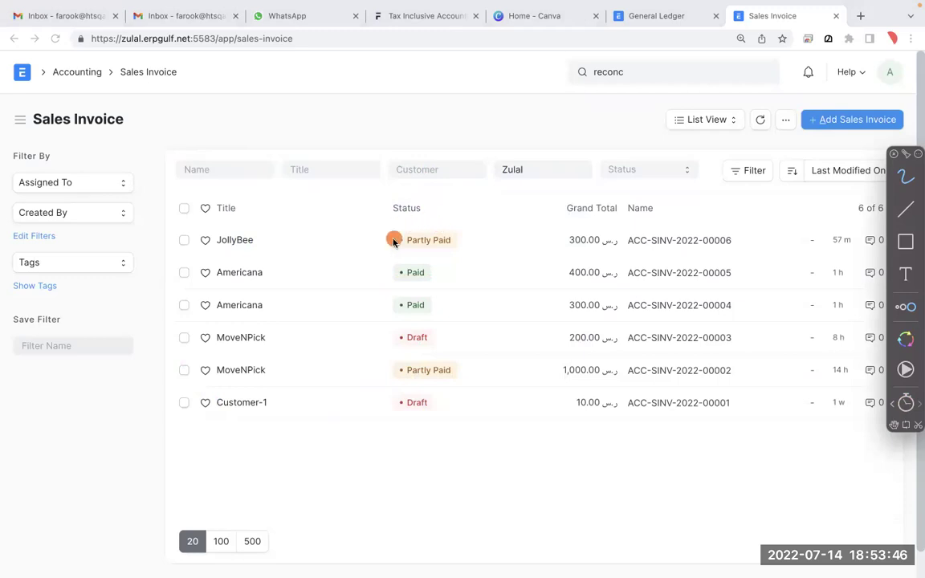
mouse_move(347, 189)
left_mouse_down()
mouse_move(440, 180)
mouse_move(470, 379)
mouse_move(455, 456)
mouse_move(371, 363)
mouse_move(393, 161)
left_mouse_up()
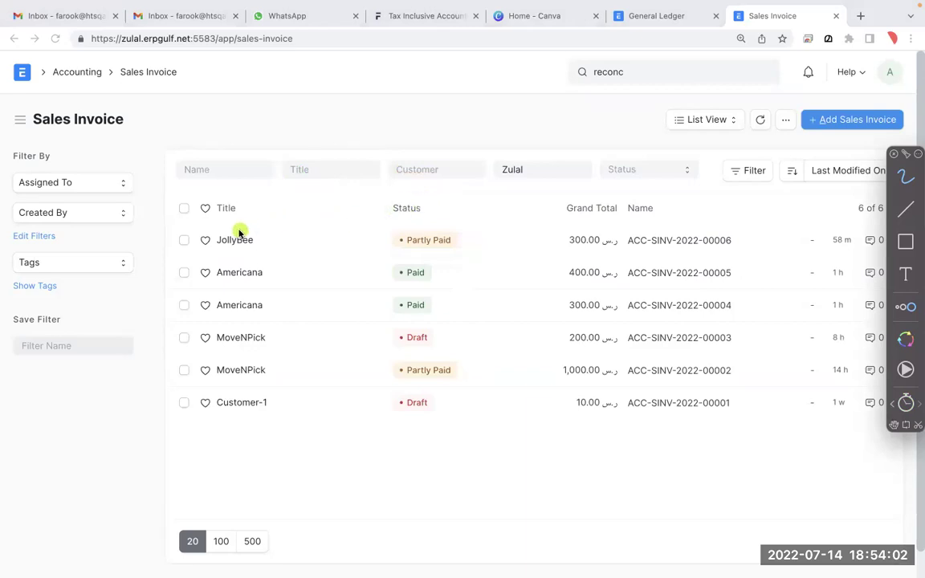
Handwrite "Rented – Shop" across the invoice list with the annotation pen and leave annotation mode.
mouse_move(259, 166)
left_mouse_down()
mouse_move(241, 240)
mouse_move(297, 243)
mouse_move(355, 266)
mouse_move(365, 205)
mouse_move(465, 223)
mouse_move(490, 273)
left_mouse_up()
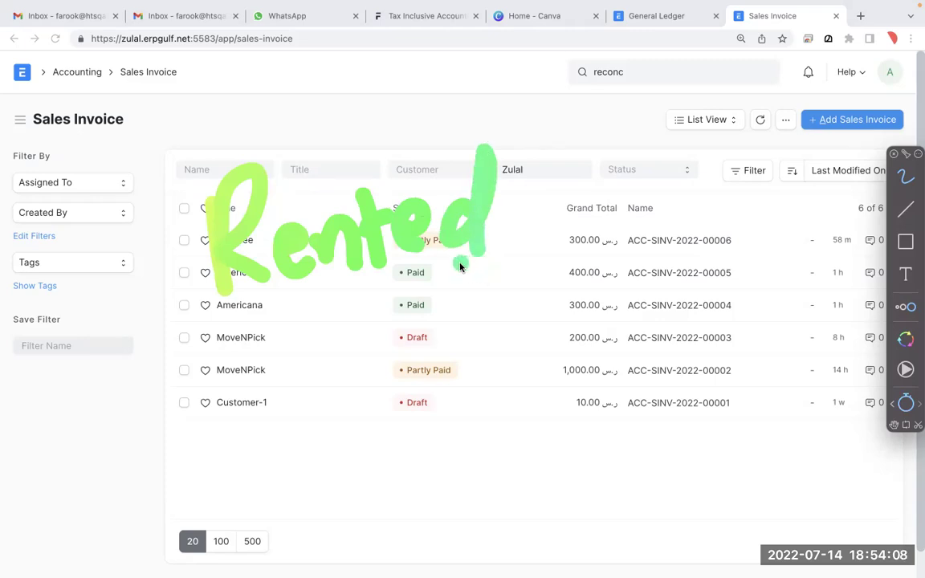
left_click_drag(545, 227, 622, 210)
left_click_drag(663, 169, 676, 198)
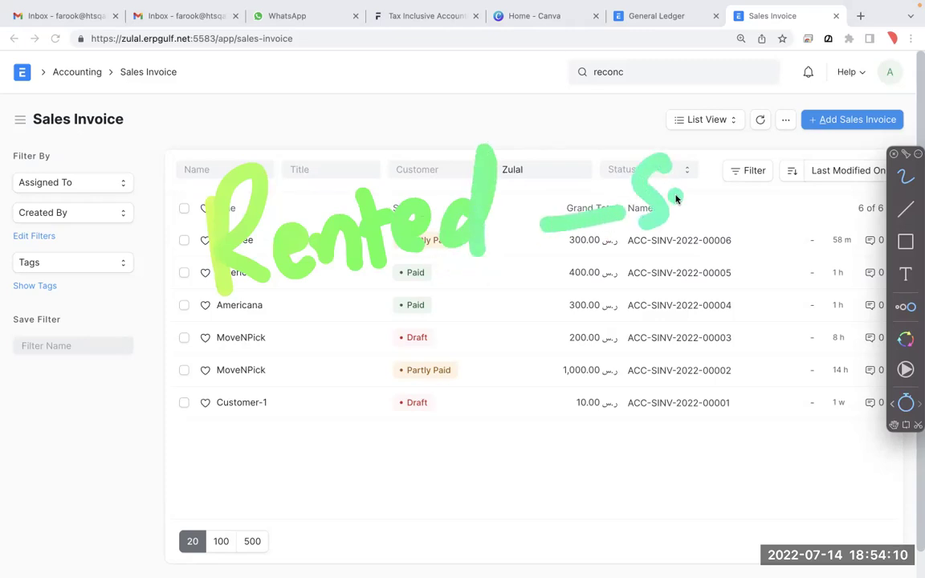
mouse_move(685, 161)
left_mouse_down()
mouse_move(766, 203)
mouse_move(775, 229)
left_mouse_up()
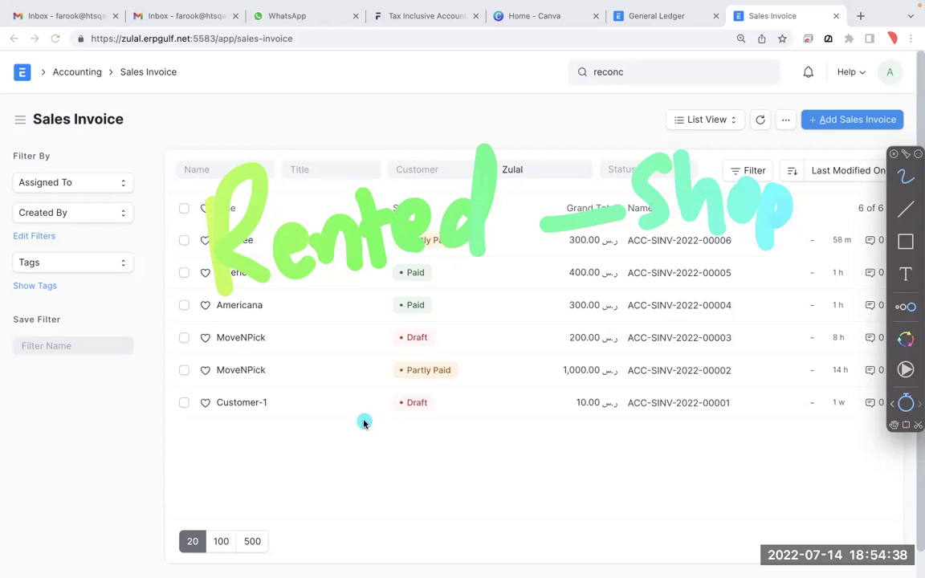
key("XF86AudioRaiseVolume")
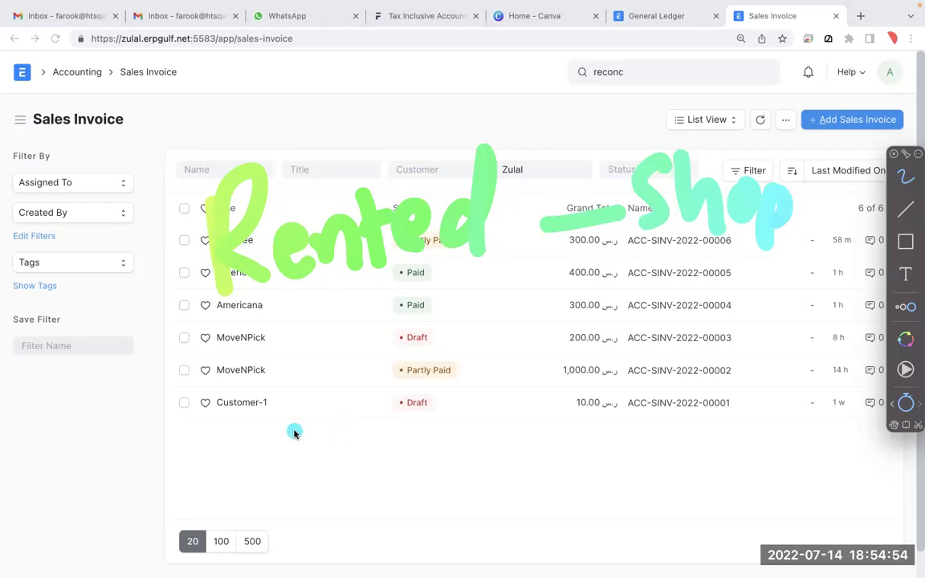
key("Escape")
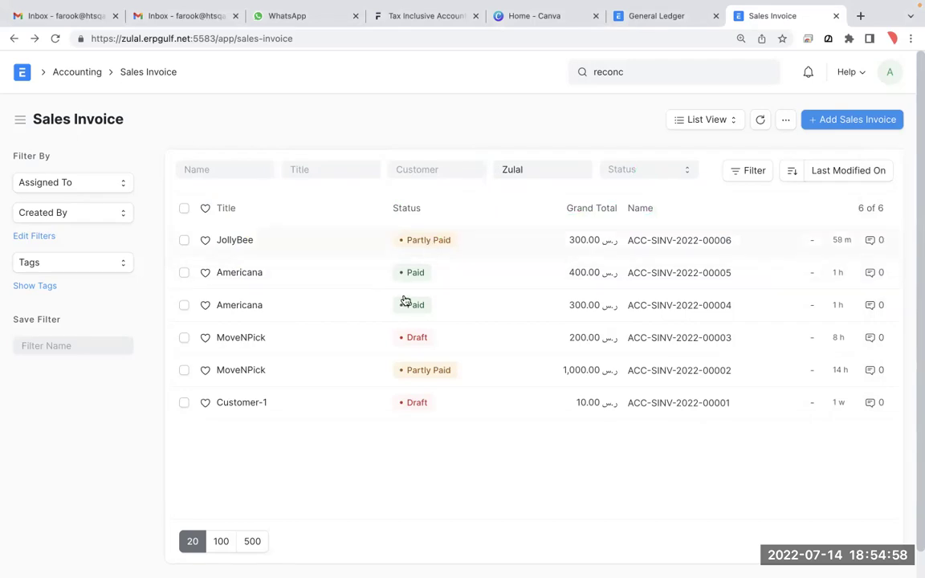
Start a new sales invoice with JollyBee as the customer.
left_click(835, 118)
left_click(278, 244)
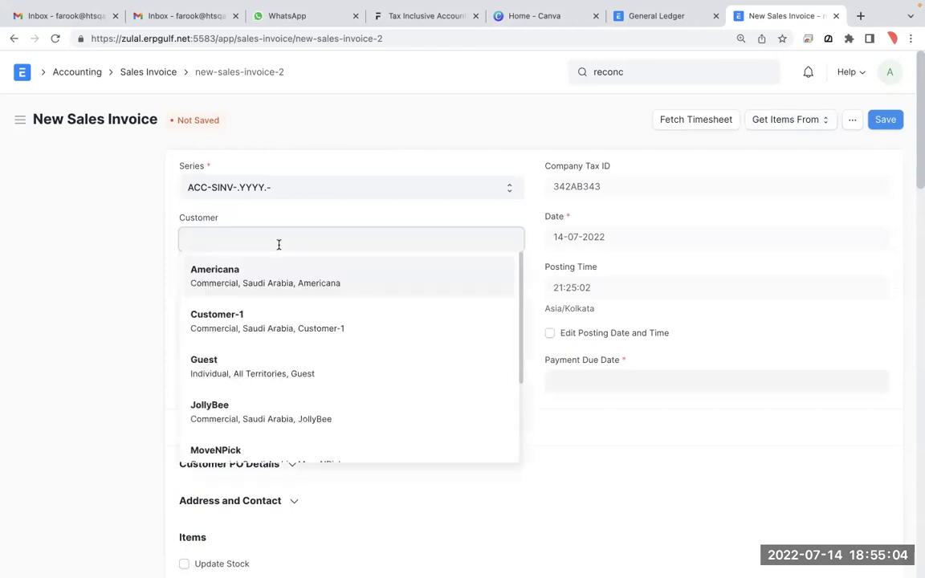
scroll(287, 365, "down", 1)
left_click(287, 387)
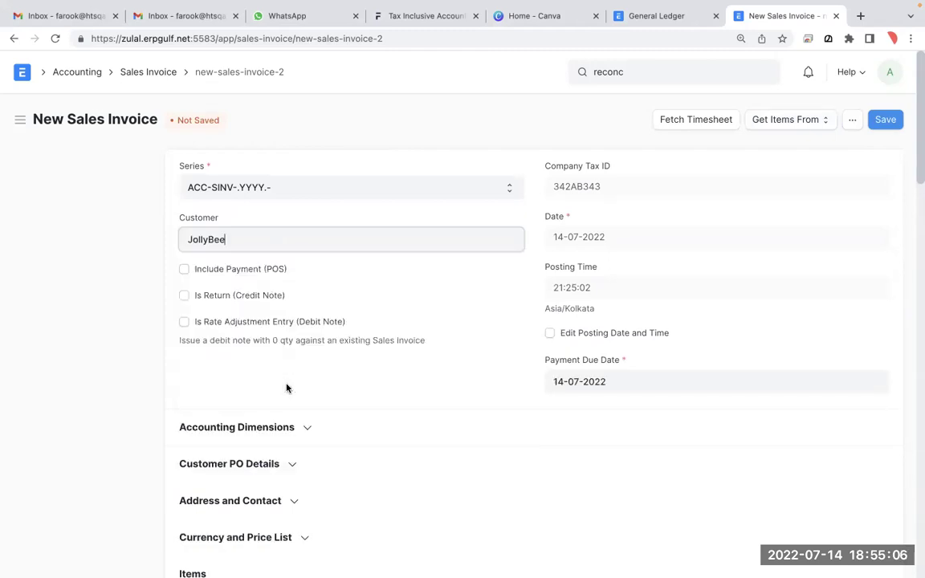
Add the item Pen to the invoice at a rate of 500 SAR and delete the empty second item row.
scroll(527, 364, "down", 4)
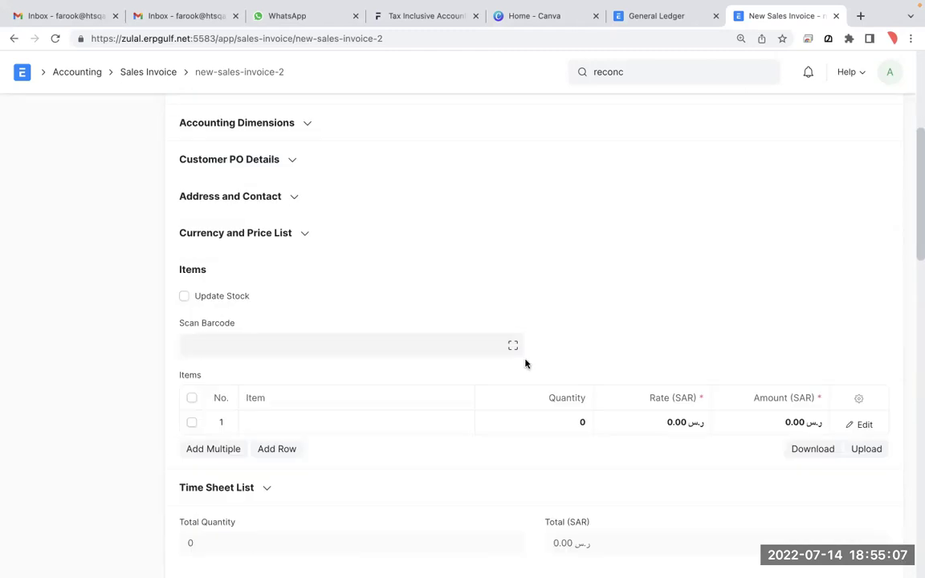
left_click(396, 422)
type("pne")
key("BackSpace")
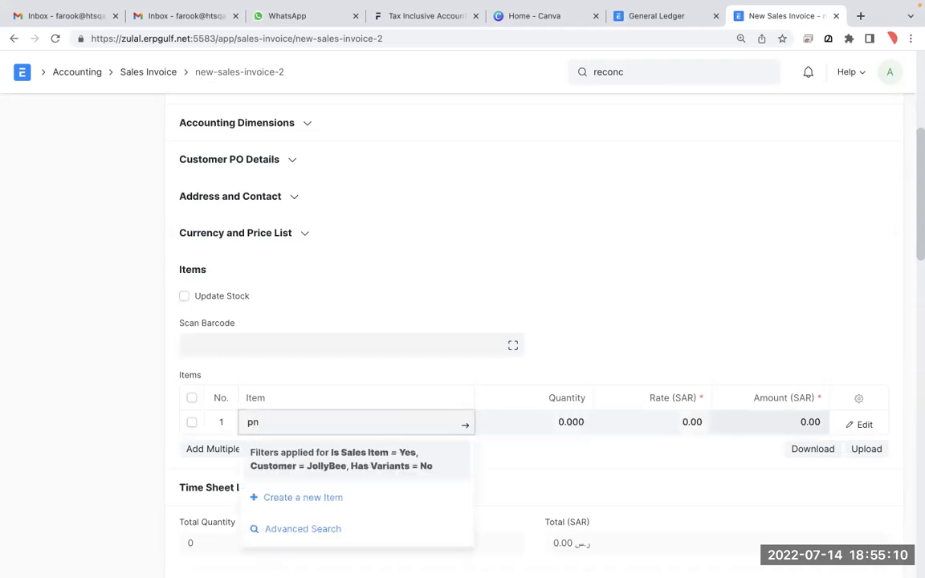
left_click(383, 466)
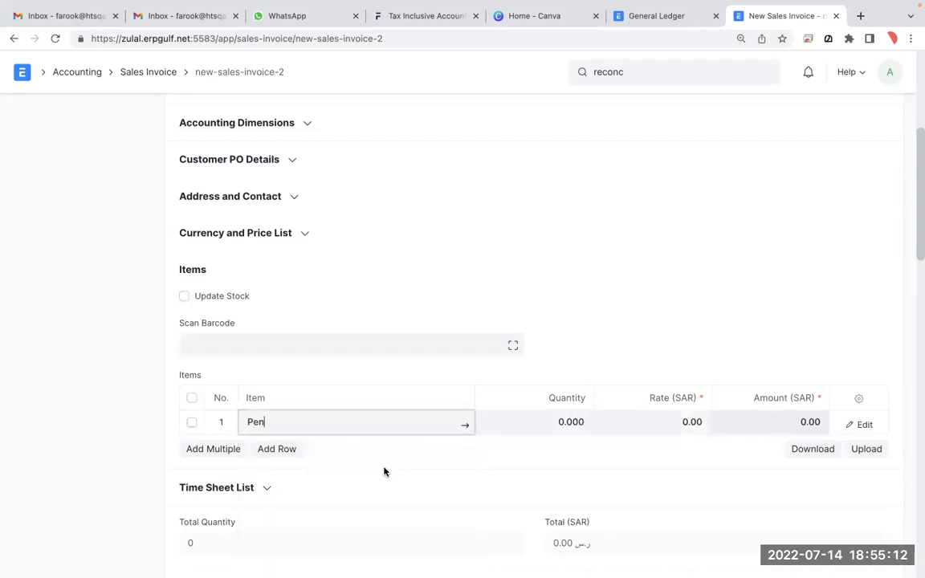
left_click(660, 419)
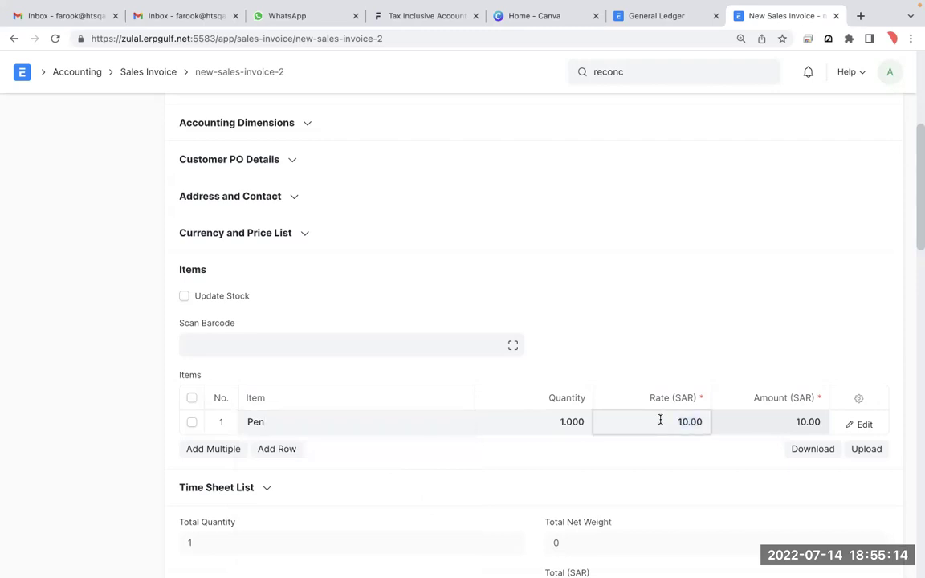
type("500")
key("Return")
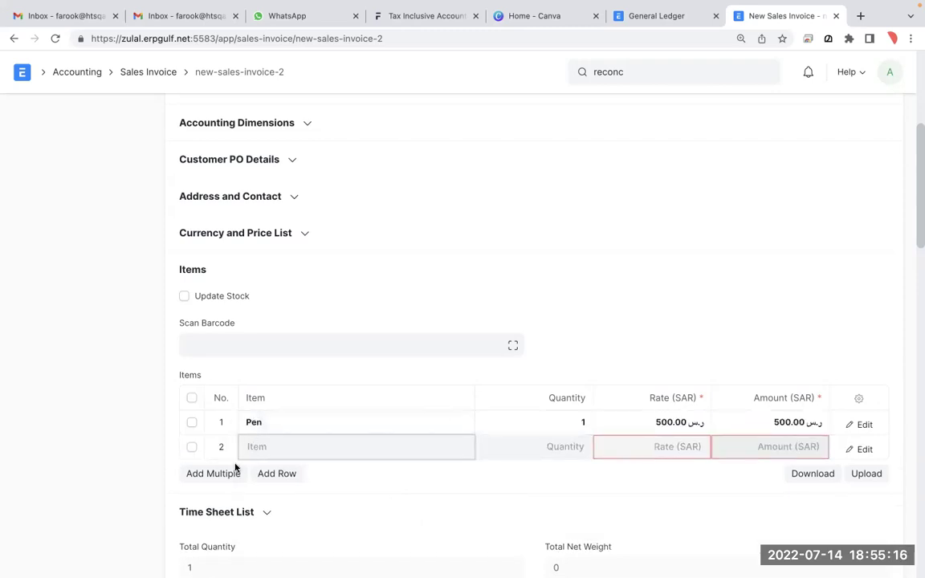
left_click(191, 447)
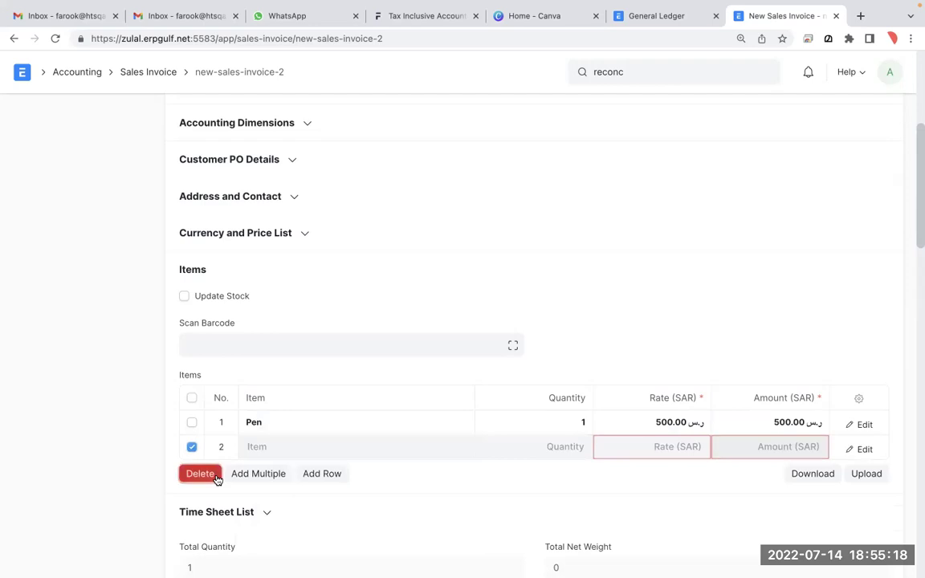
left_click(201, 474)
Save the JollyBee sales invoice and permanently submit it.
scroll(661, 310, "up", 5)
left_click(886, 120)
left_click(881, 120)
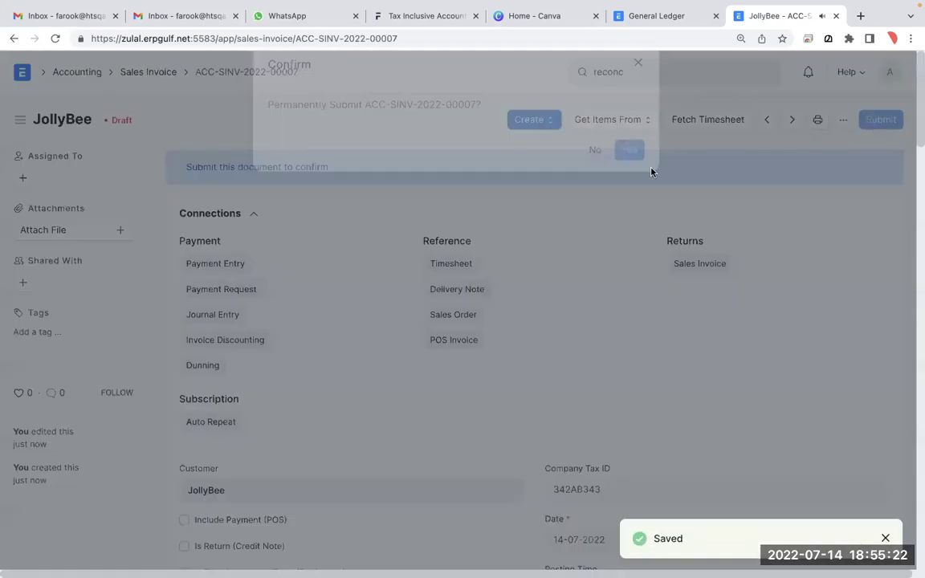
left_click(630, 180)
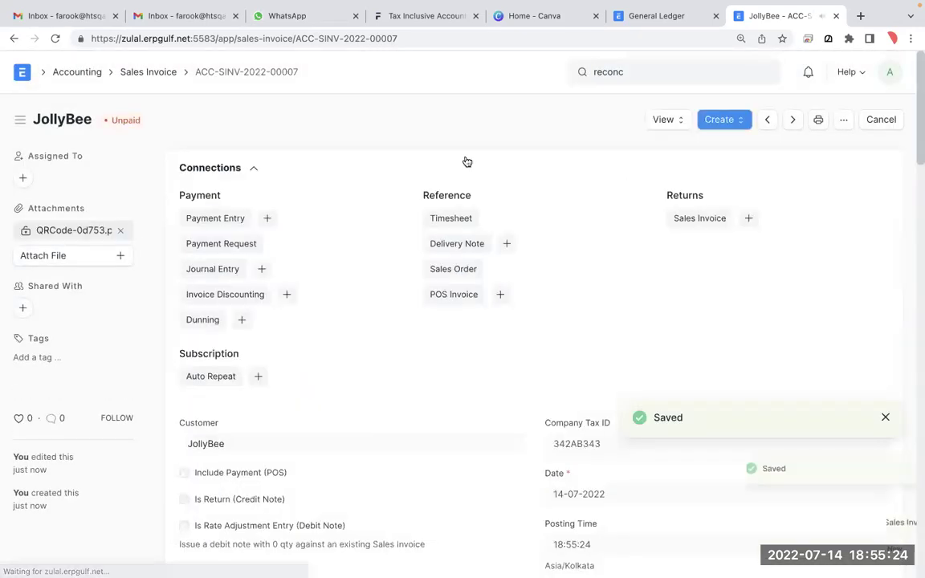
Return to the Sales Invoice list and mark the newest JollyBee invoice and its status with the annotation pen.
left_click(159, 74)
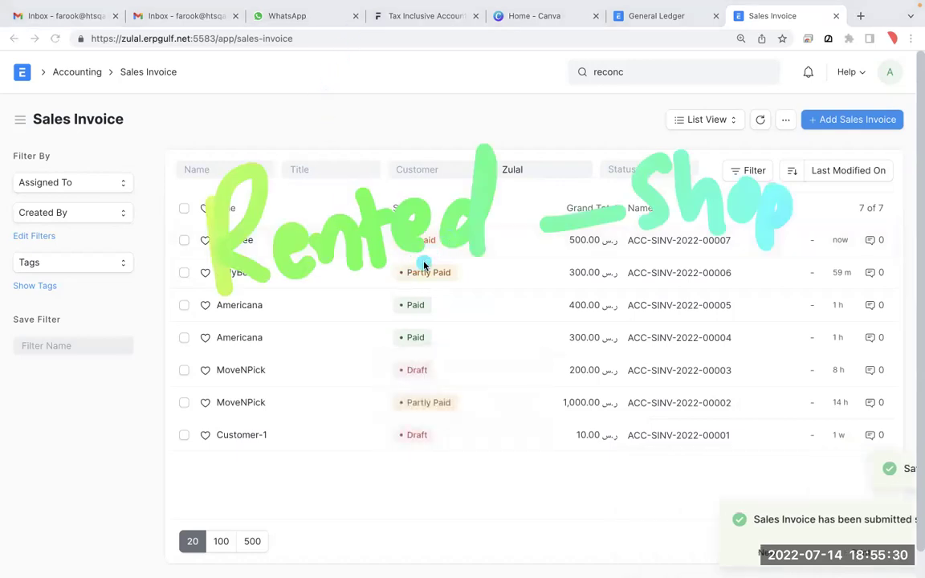
mouse_move(424, 207)
left_mouse_down()
mouse_move(388, 257)
mouse_move(419, 207)
mouse_move(485, 209)
left_mouse_up()
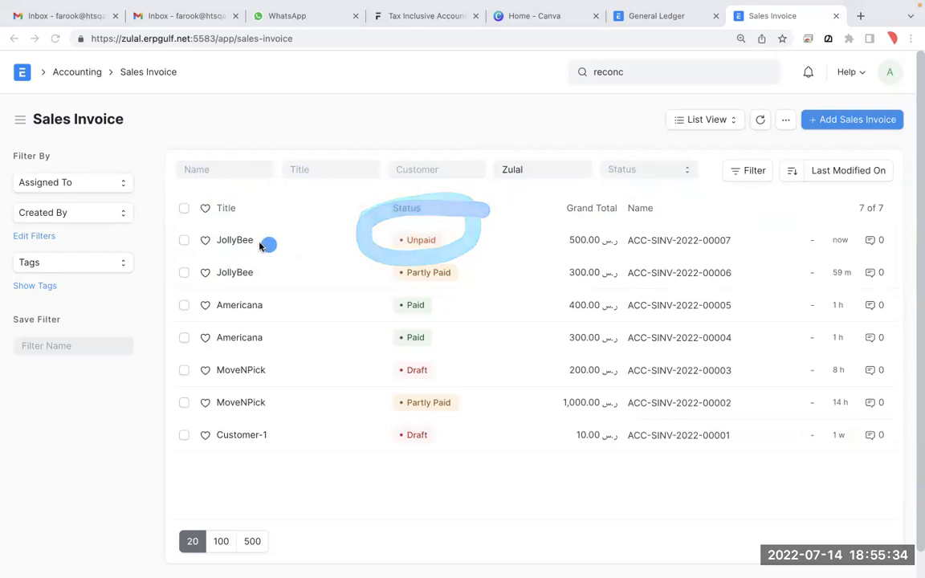
mouse_move(188, 211)
left_mouse_down()
mouse_move(471, 219)
mouse_move(394, 268)
mouse_move(211, 259)
mouse_move(227, 233)
left_mouse_up()
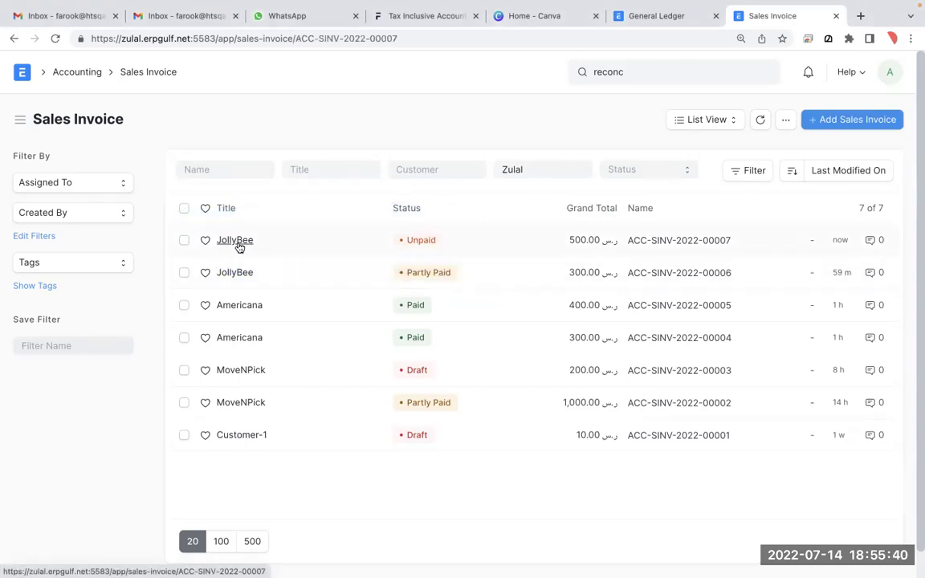
Open the newest JollyBee invoice in the list and create a payment entry from it.
left_click(240, 241)
left_click(712, 119)
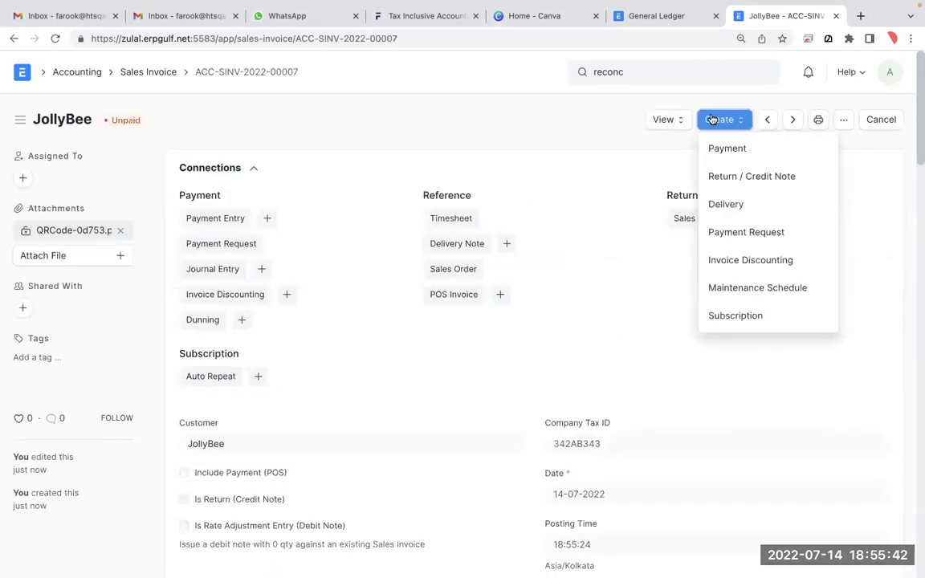
left_click(717, 148)
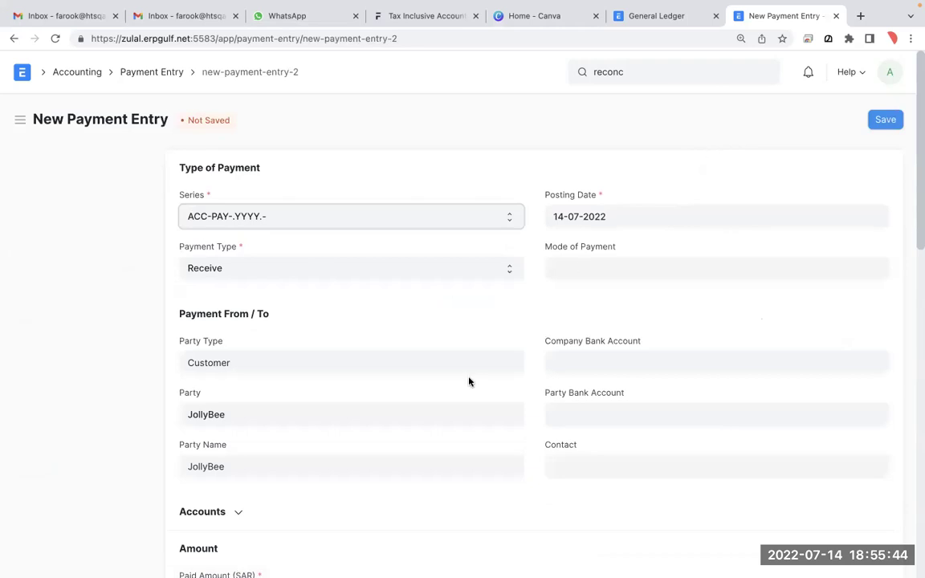
Examine the payment entry's party, paid amount, payment references and write-off section, marking the Amount section with the annotation pen.
scroll(469, 382, "down", 4)
scroll(470, 383, "down", 2)
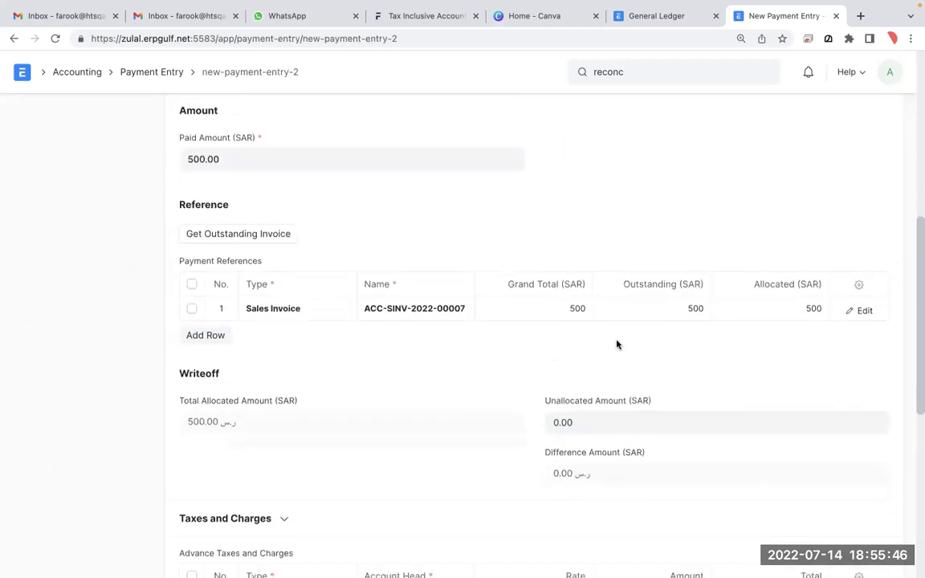
scroll(604, 330, "up", 3)
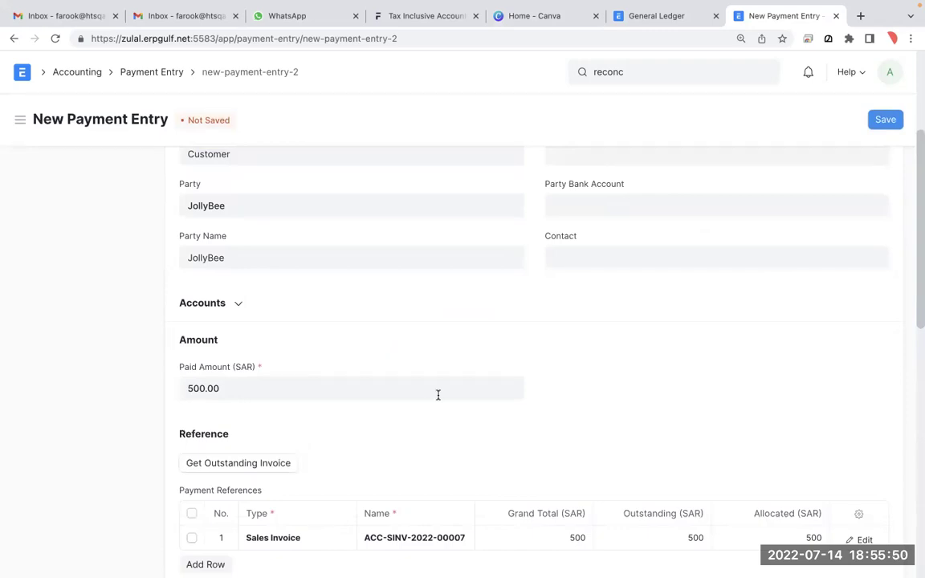
scroll(438, 395, "up", 3)
scroll(438, 396, "down", 3)
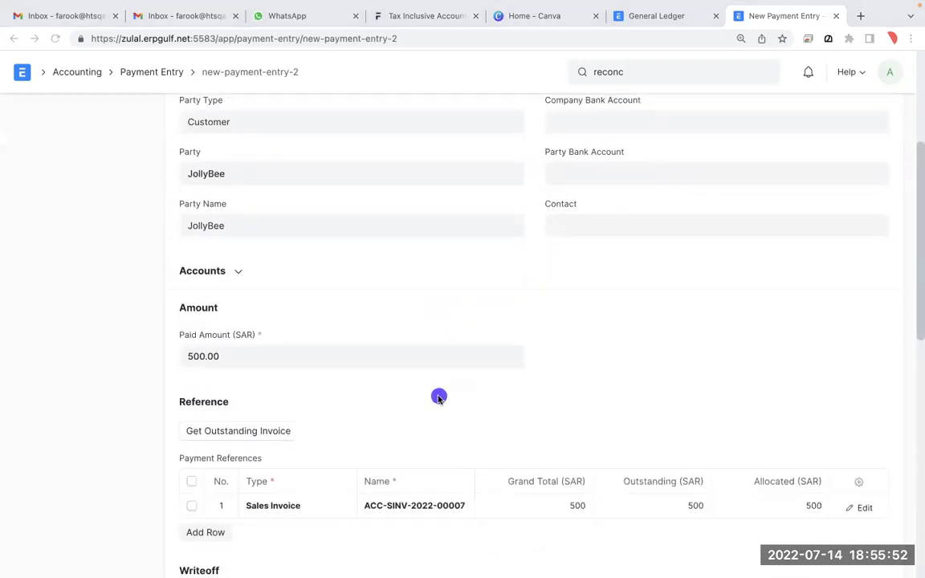
key("ctrl+shift+b")
mouse_move(245, 307)
left_mouse_down()
mouse_move(184, 296)
mouse_move(273, 311)
left_mouse_up()
key("Escape")
Set the paid amount to 200 SAR and check the details of the referenced sales invoice row.
left_click(383, 360)
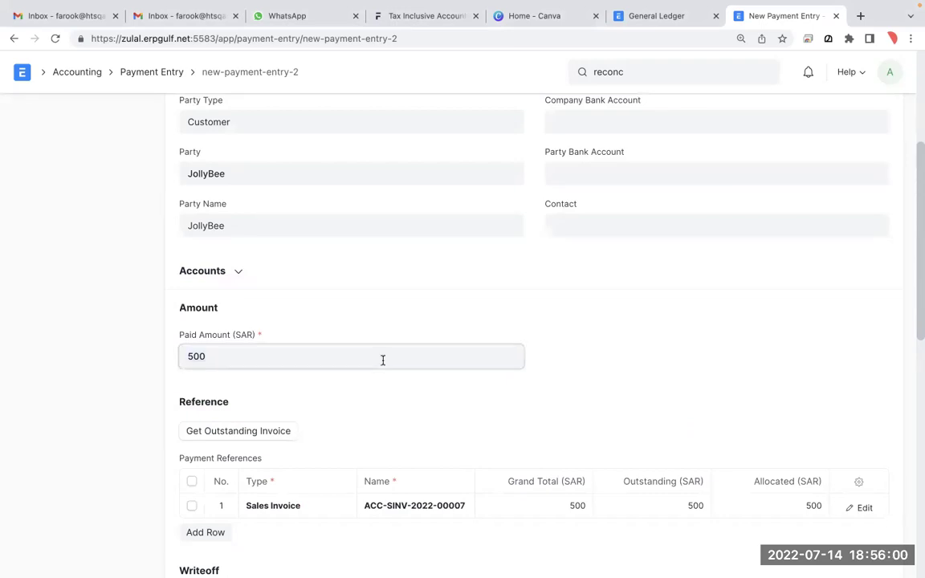
key("ctrl+a")
type("200")
left_click(859, 508)
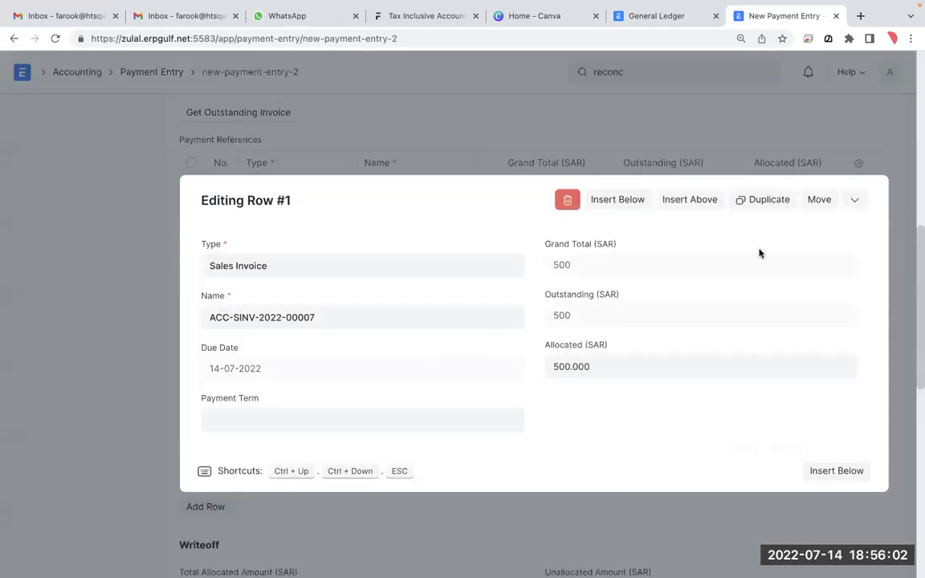
left_click(854, 160)
Try to save the payment entry for JollyBee.
scroll(851, 165, "up", 10)
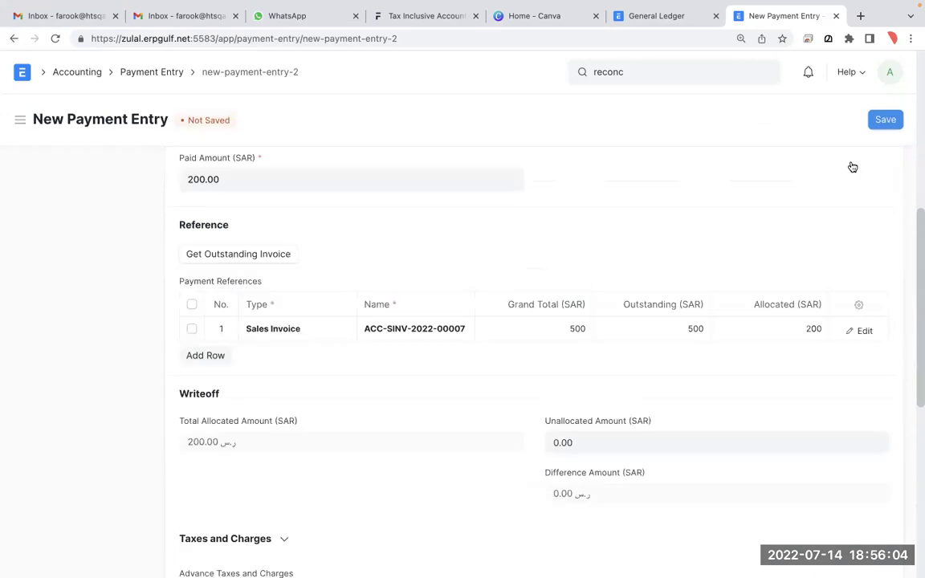
left_click(885, 120)
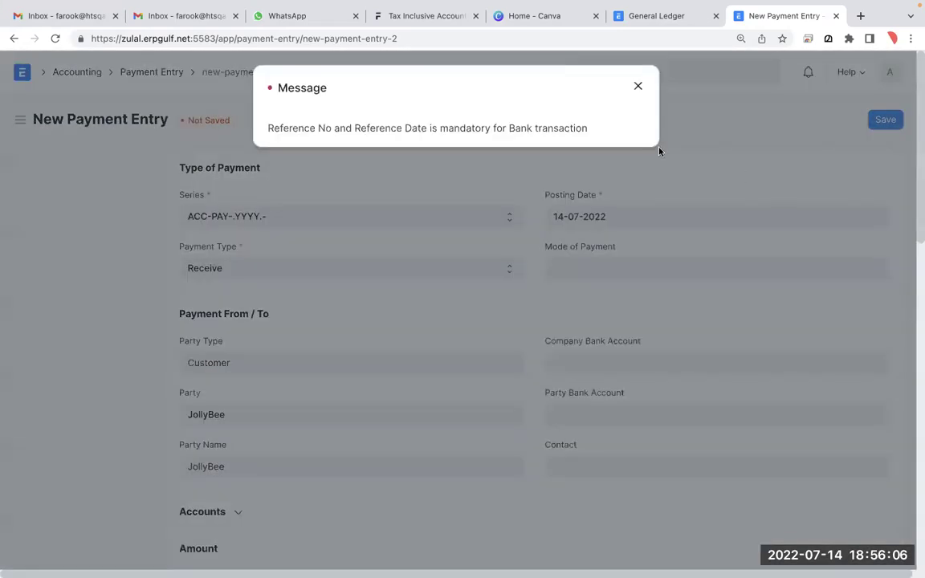
left_click(639, 87)
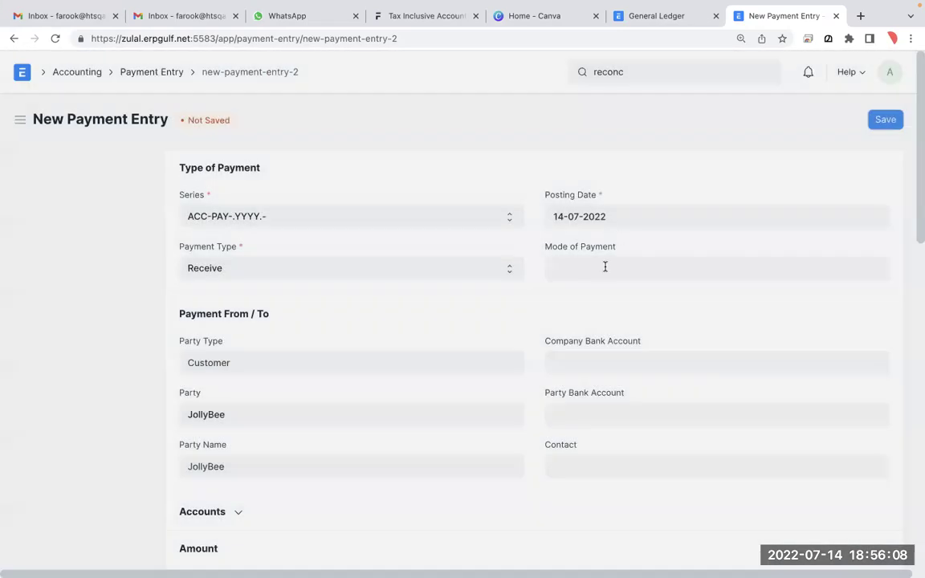
Set the JollyBee payment entry's mode of payment to Cash, and save and submit the entry.
left_click(603, 271)
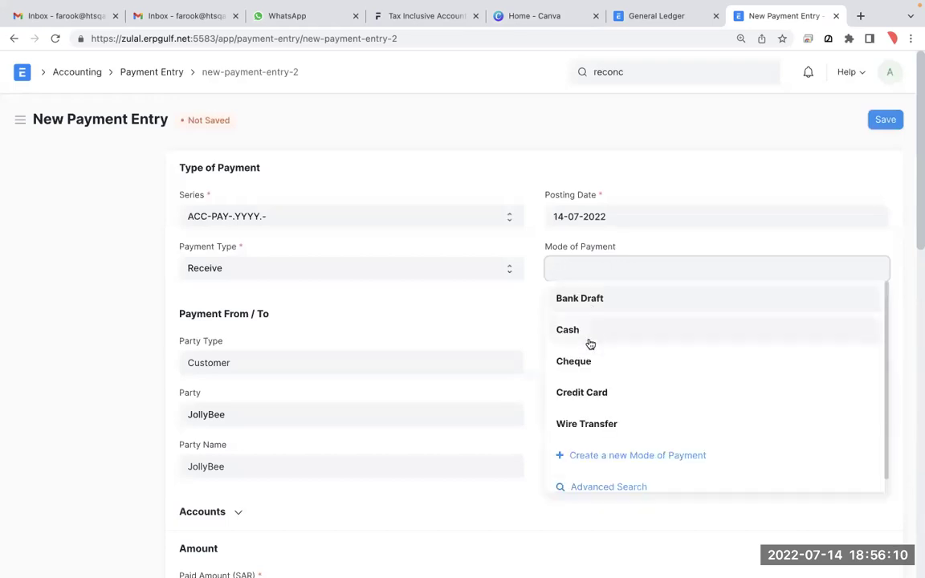
left_click(586, 337)
left_click(876, 127)
left_click(876, 126)
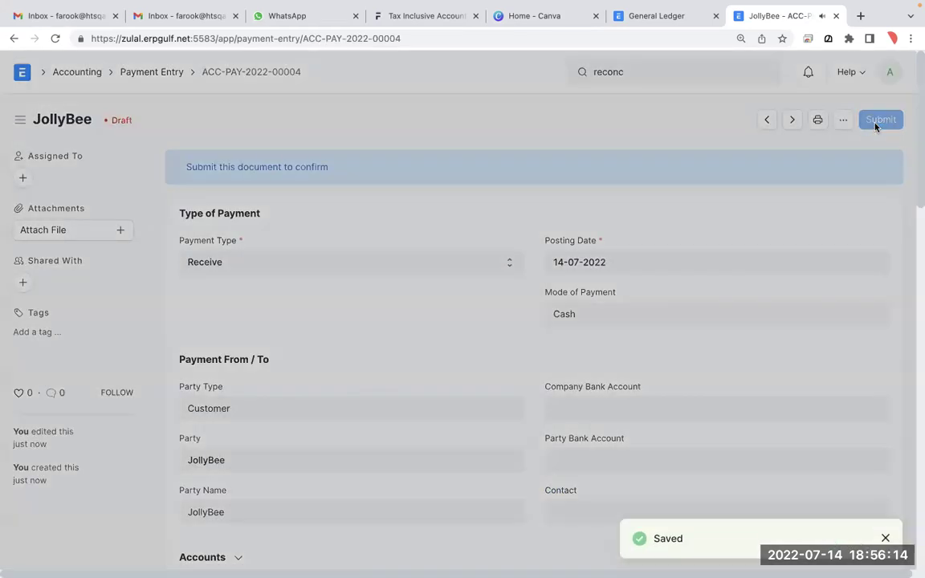
left_click(641, 181)
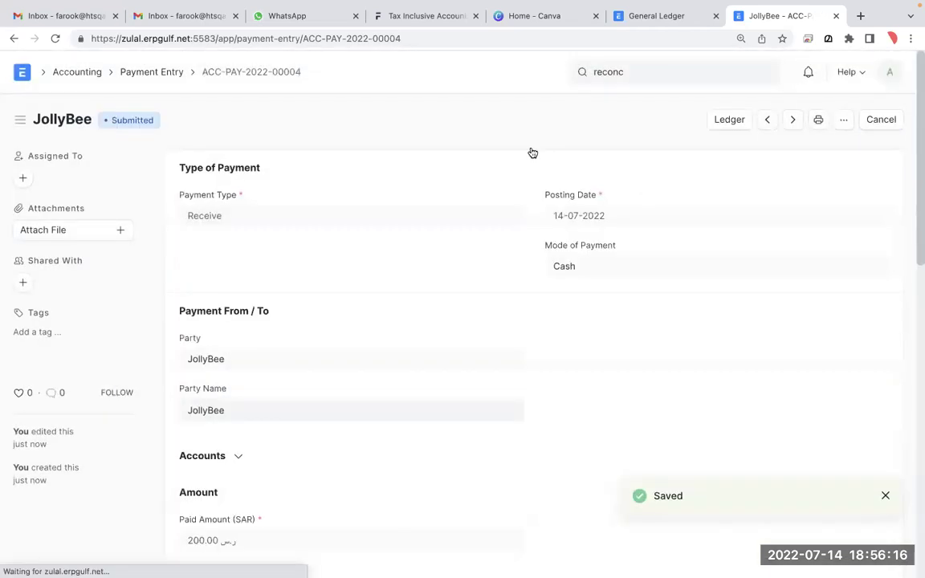
Return to the sales invoice list and examine the status of the two JollyBee invoices, marking their rows with the annotation brush.
left_click(14, 38)
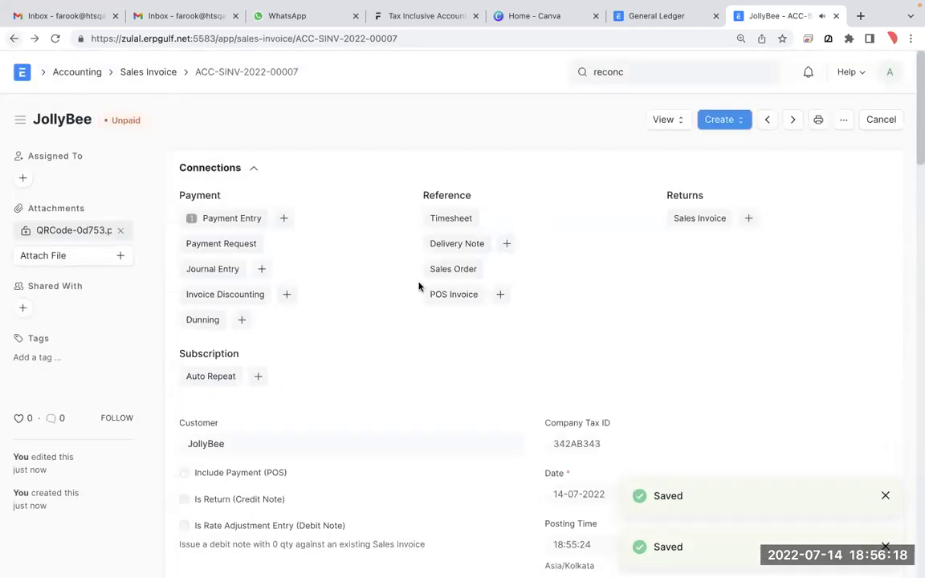
left_click(12, 38)
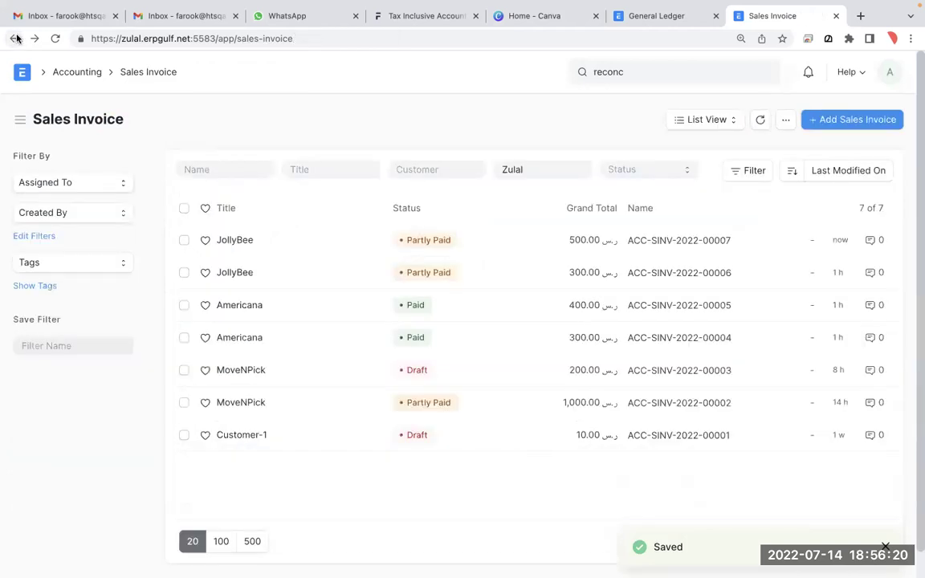
key("super+shift+a")
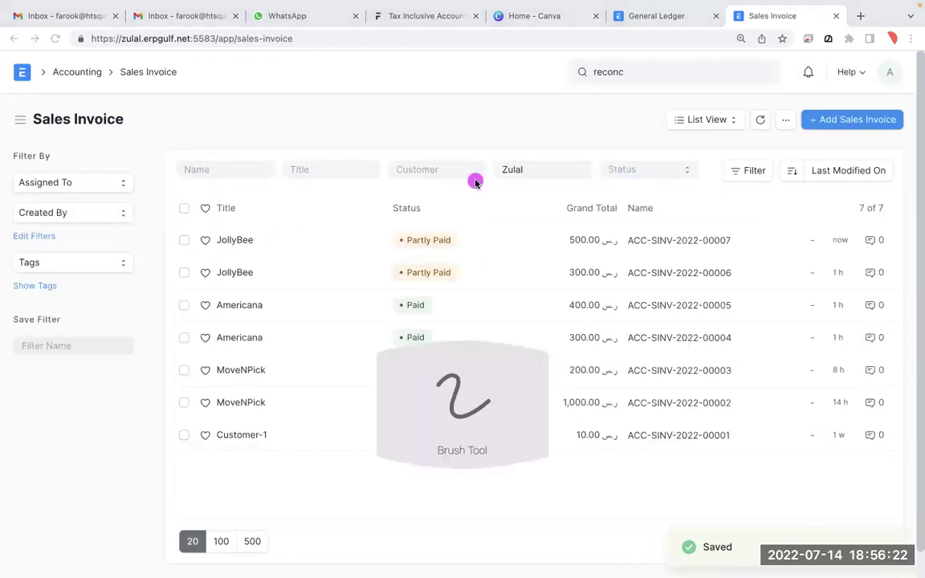
mouse_move(426, 180)
left_mouse_down()
mouse_move(384, 183)
mouse_move(456, 258)
mouse_move(437, 184)
mouse_move(361, 201)
left_mouse_up()
mouse_move(167, 227)
left_mouse_down()
mouse_move(377, 212)
mouse_move(487, 258)
mouse_move(233, 269)
left_mouse_up()
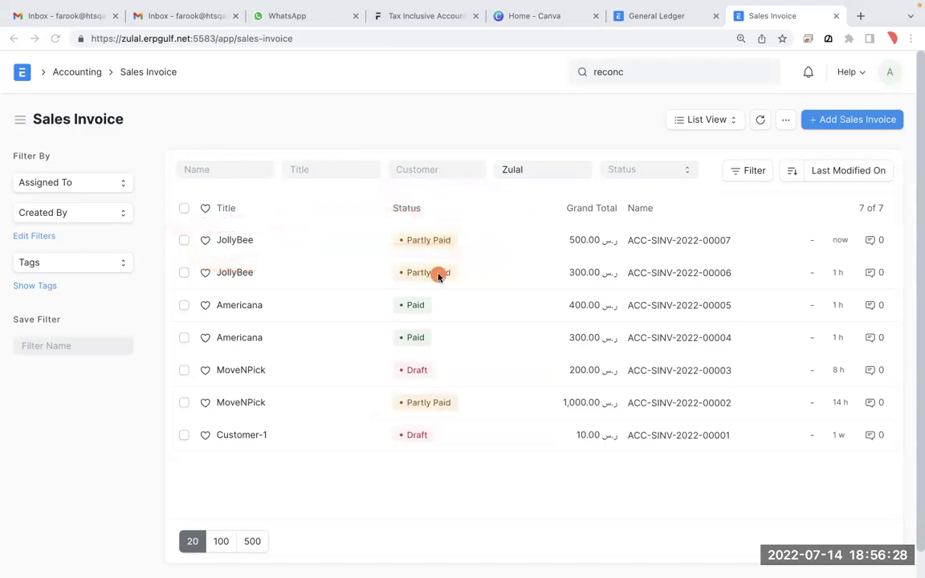
mouse_move(161, 268)
left_mouse_down()
mouse_move(444, 263)
mouse_move(479, 289)
mouse_move(170, 299)
left_mouse_up()
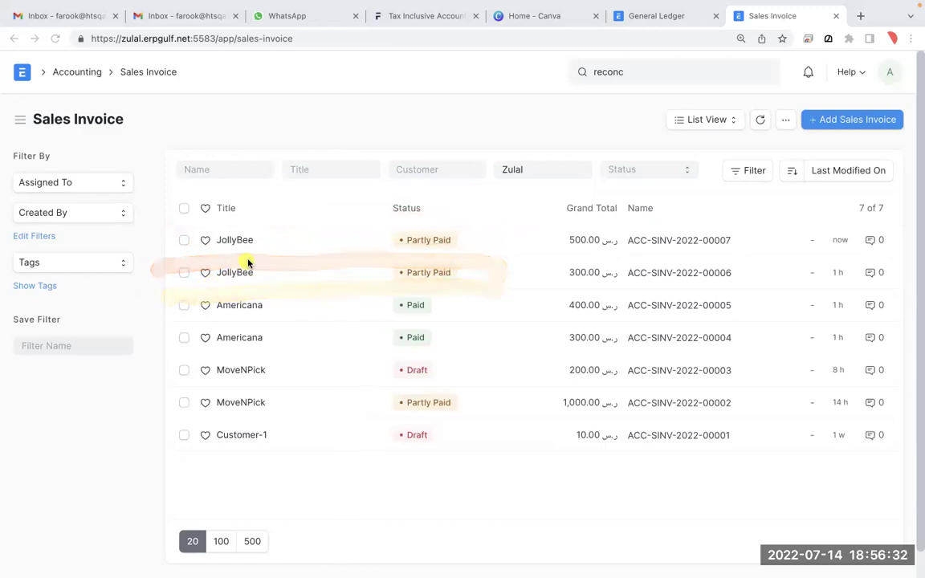
left_click_drag(153, 231, 259, 215)
left_click_drag(149, 281, 263, 260)
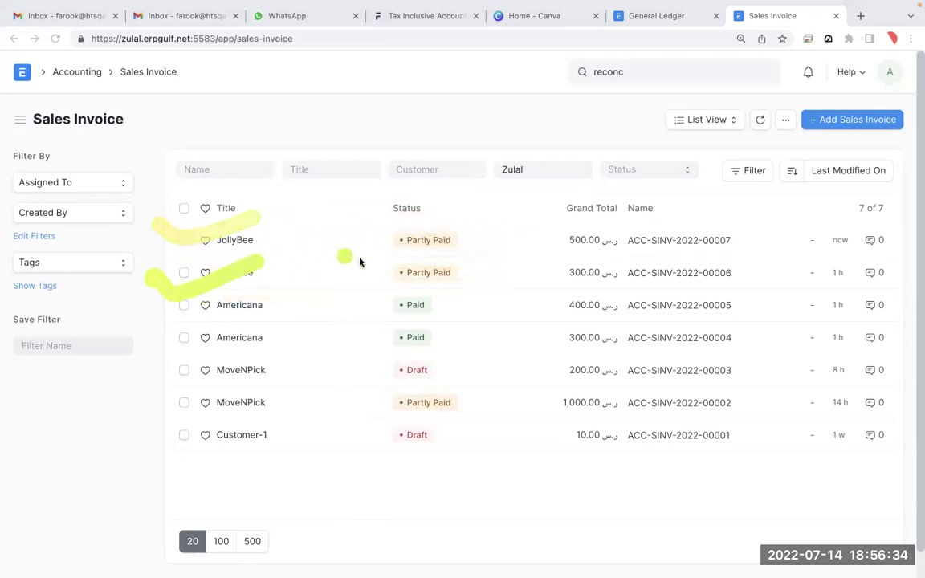
mouse_move(164, 218)
left_mouse_down()
mouse_move(405, 222)
mouse_move(466, 256)
mouse_move(211, 256)
left_mouse_up()
mouse_move(480, 263)
left_mouse_down()
mouse_move(196, 239)
mouse_move(285, 297)
mouse_move(432, 291)
left_mouse_up()
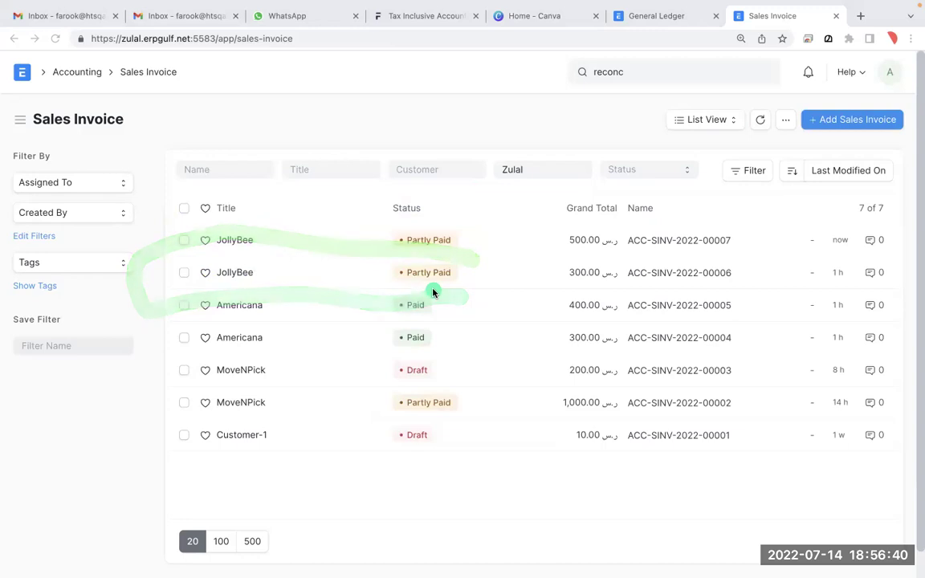
Create another payment entry from the newest JollyBee invoice and check its paid amount and payment references.
left_click(221, 244)
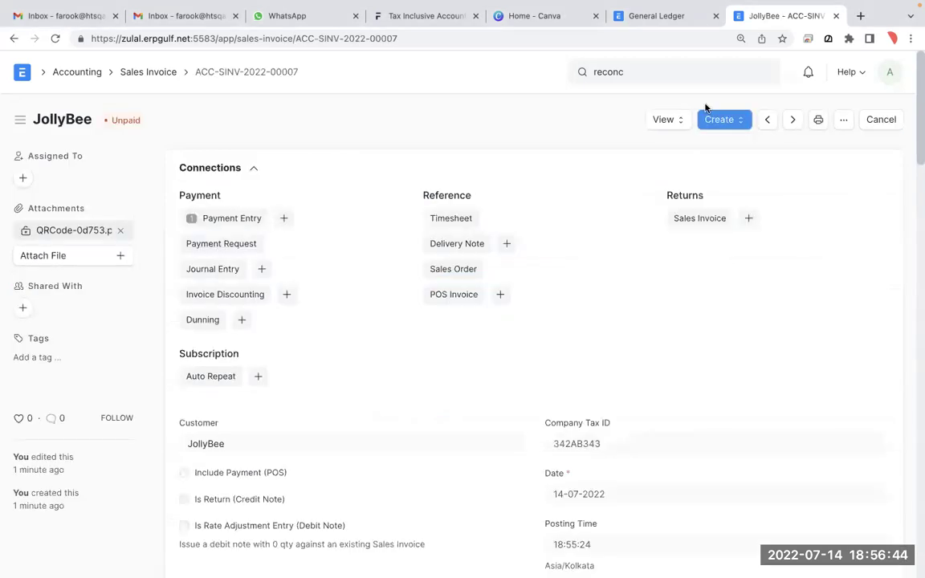
left_click(726, 123)
left_click(727, 157)
scroll(403, 404, "down", 10)
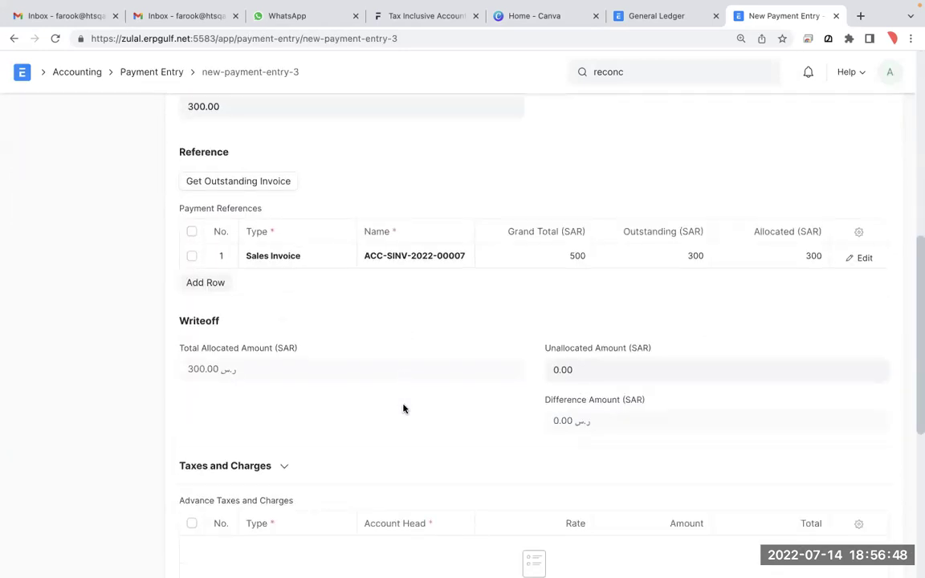
scroll(385, 340, "up", 3)
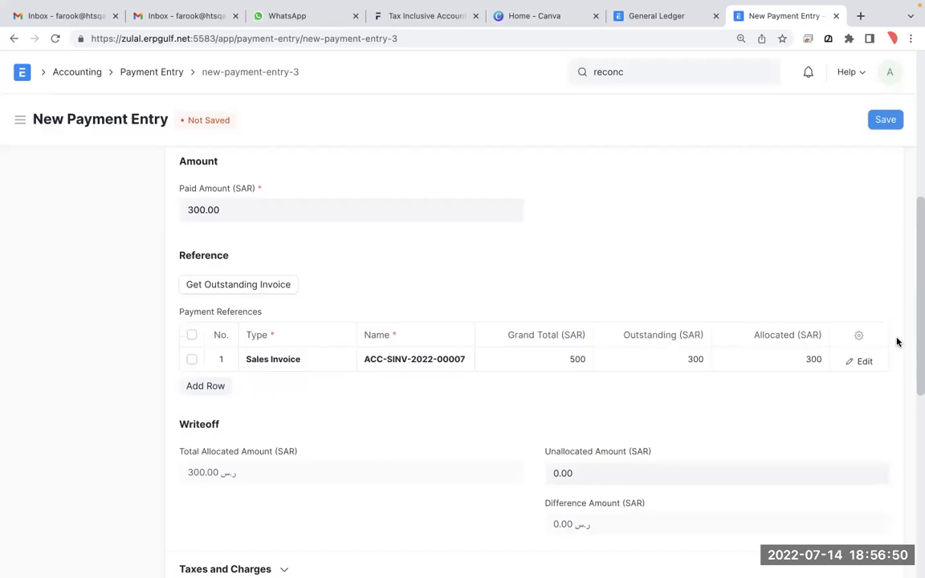
Choose Cash as the mode of payment for the second JollyBee payment, and save and submit the entry.
left_click(887, 119)
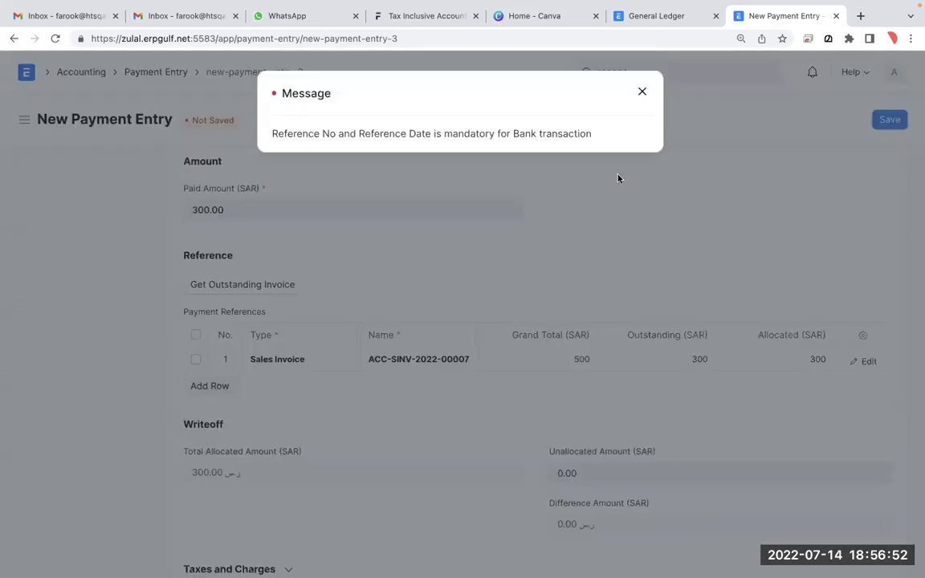
left_click(641, 96)
scroll(640, 90, "up", 5)
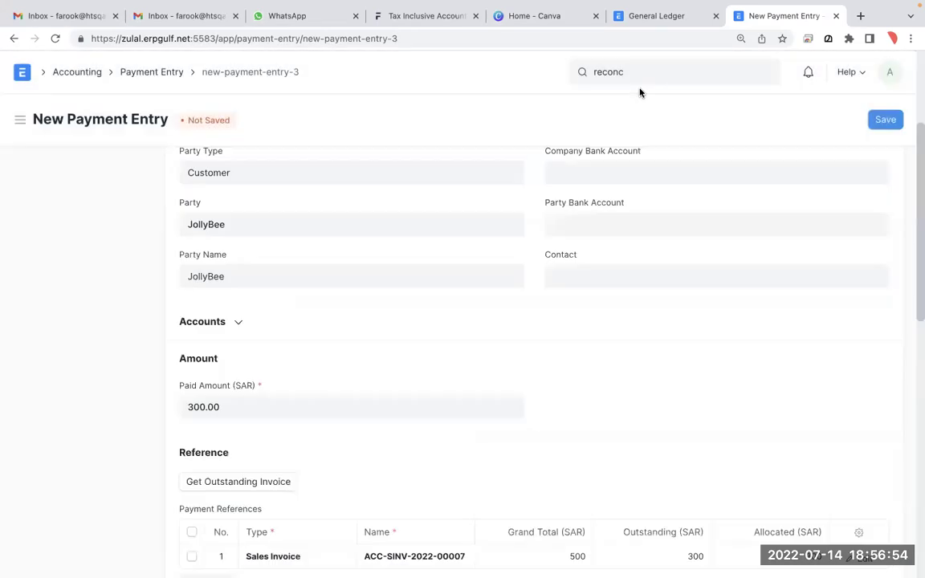
left_click(623, 261)
left_click(603, 327)
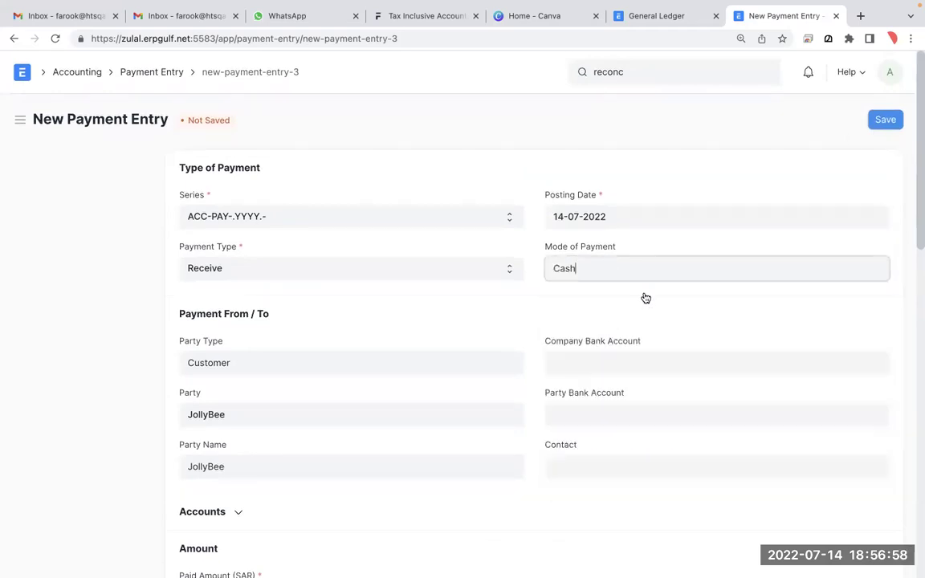
left_click(886, 119)
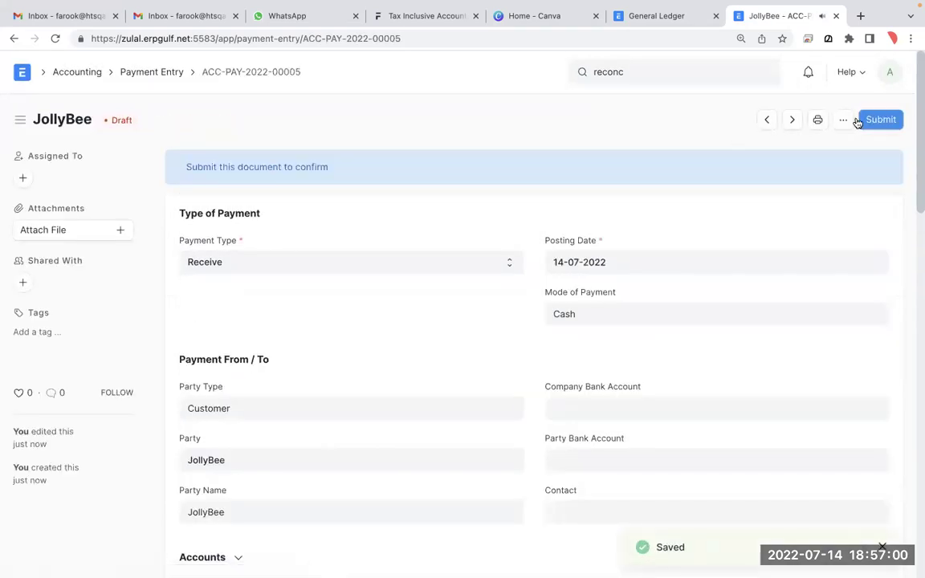
left_click(889, 125)
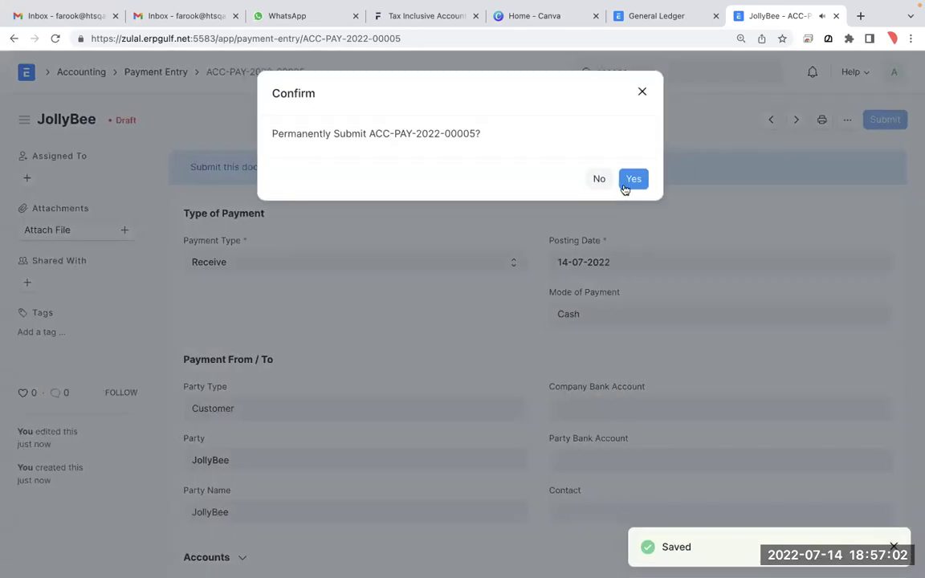
left_click(624, 181)
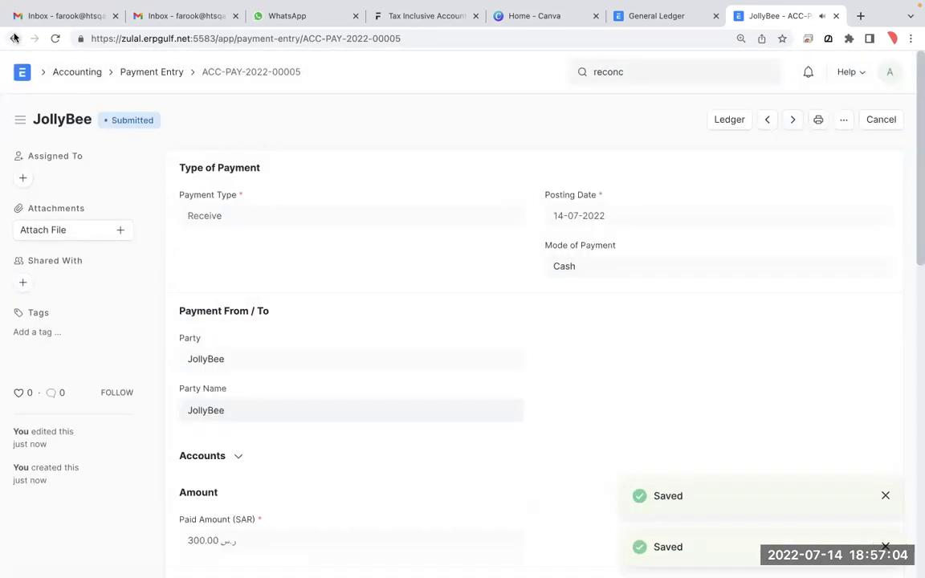
Return to the sales invoice list and check the newest JollyBee invoice's status, marking its row with the annotation brush.
left_click(14, 38)
left_click(13, 37)
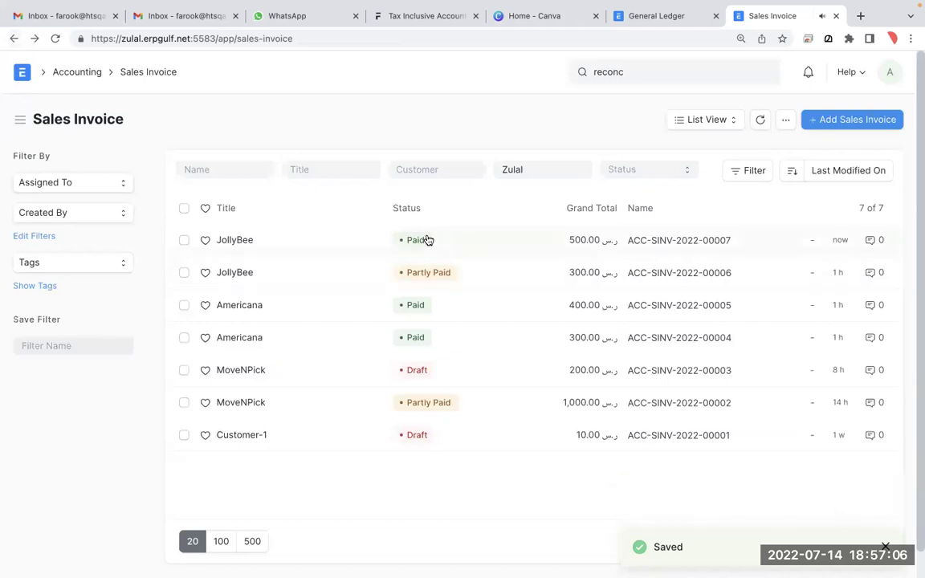
key("b")
mouse_move(392, 166)
left_mouse_down()
mouse_move(454, 166)
mouse_move(210, 257)
mouse_move(485, 196)
mouse_move(235, 189)
left_mouse_up()
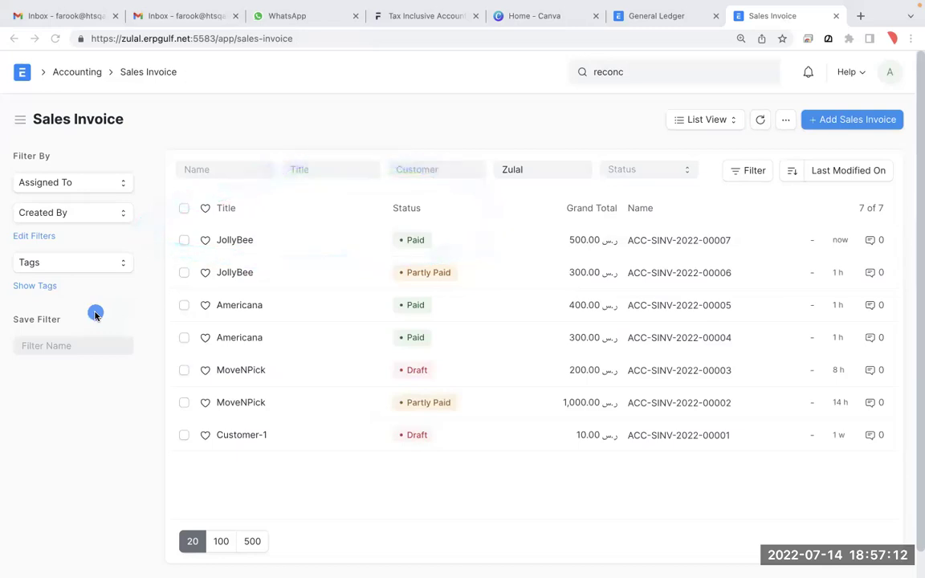
left_click(416, 107)
Start a new sales invoice for the customer JollyBee.
left_click(827, 120)
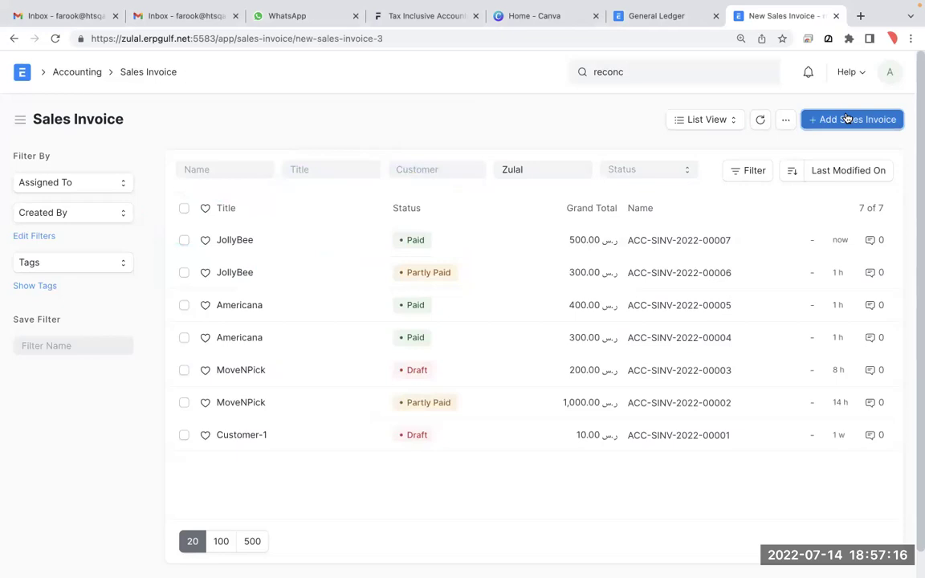
left_click(352, 241)
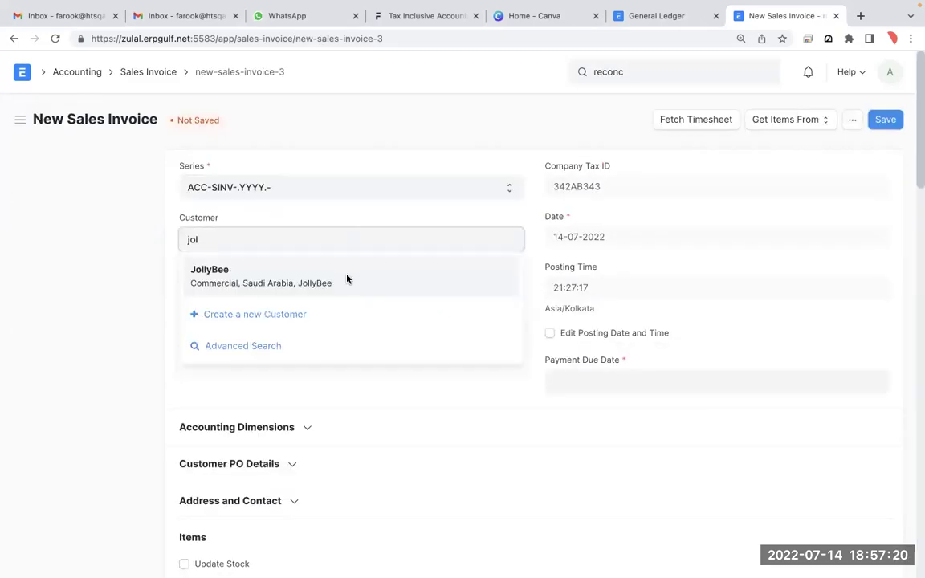
left_click(347, 279)
Add the item Pen to the invoice's items table with a rate of 500 SAR.
scroll(349, 279, "down", 6)
left_click(433, 213)
type("pen")
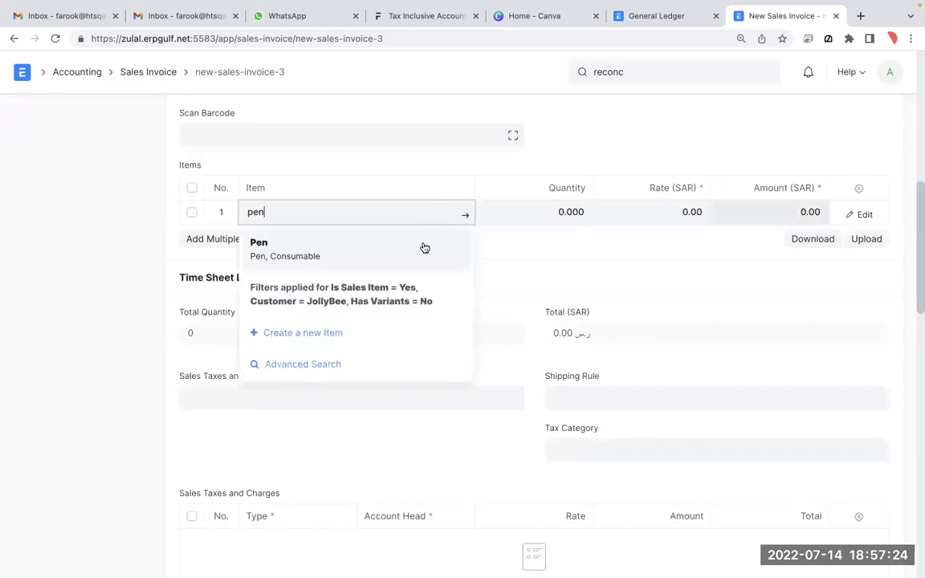
left_click(425, 247)
left_click(643, 212)
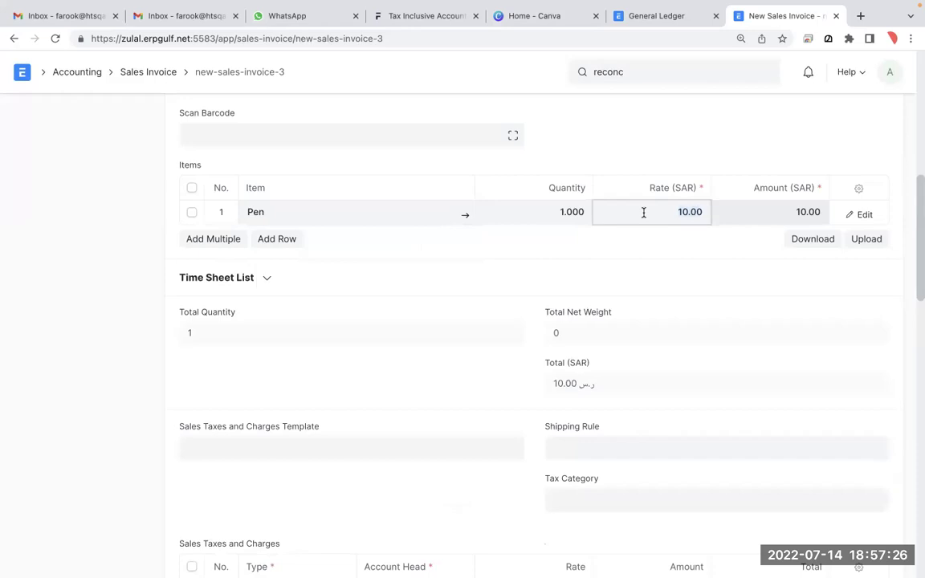
type("500")
key("Return")
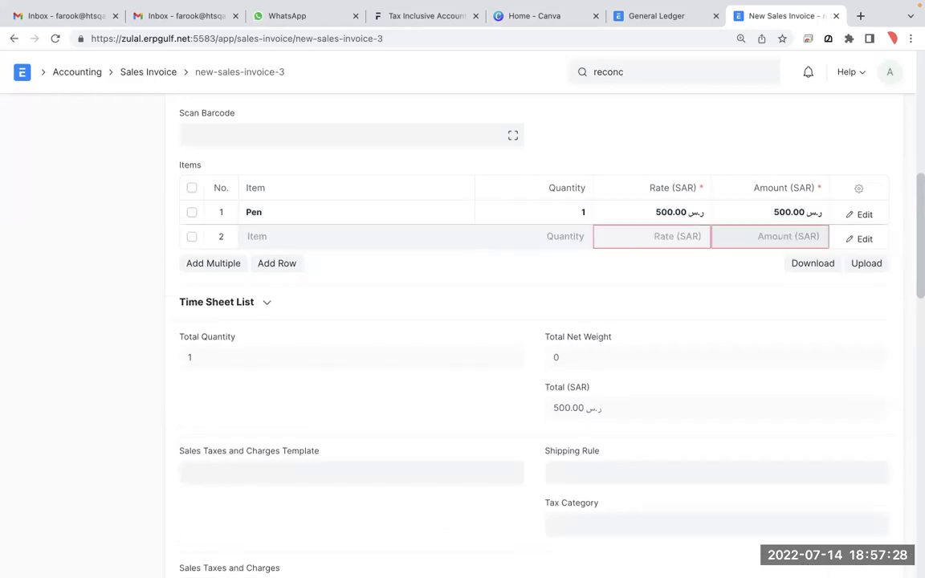
Save and submit the new JollyBee sales invoice.
scroll(596, 358, "up", 2)
scroll(596, 357, "up", 5)
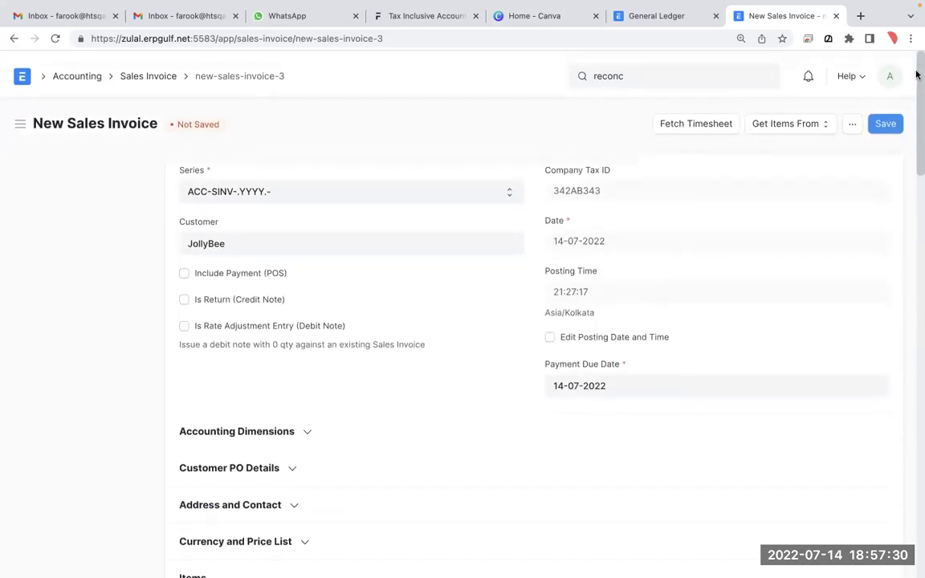
left_click(888, 122)
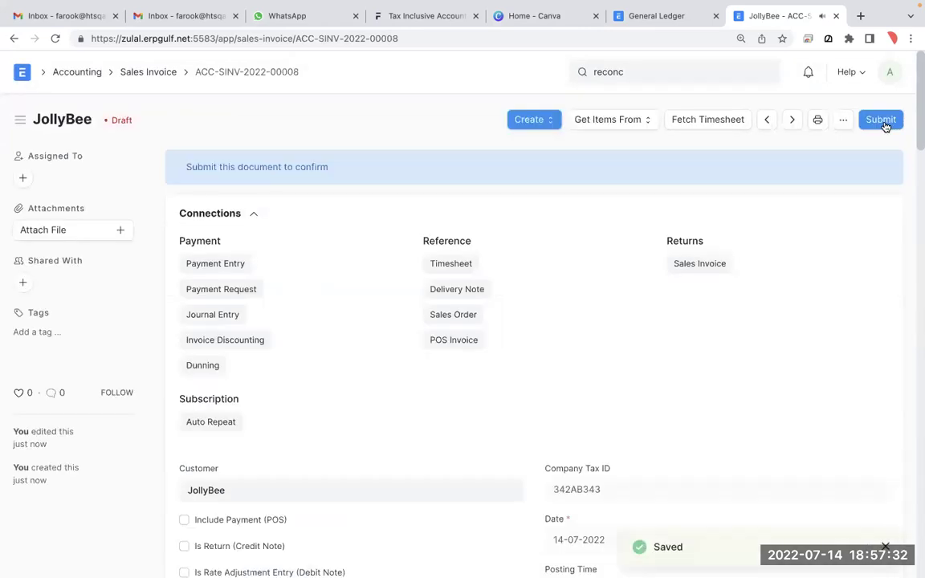
left_click(883, 122)
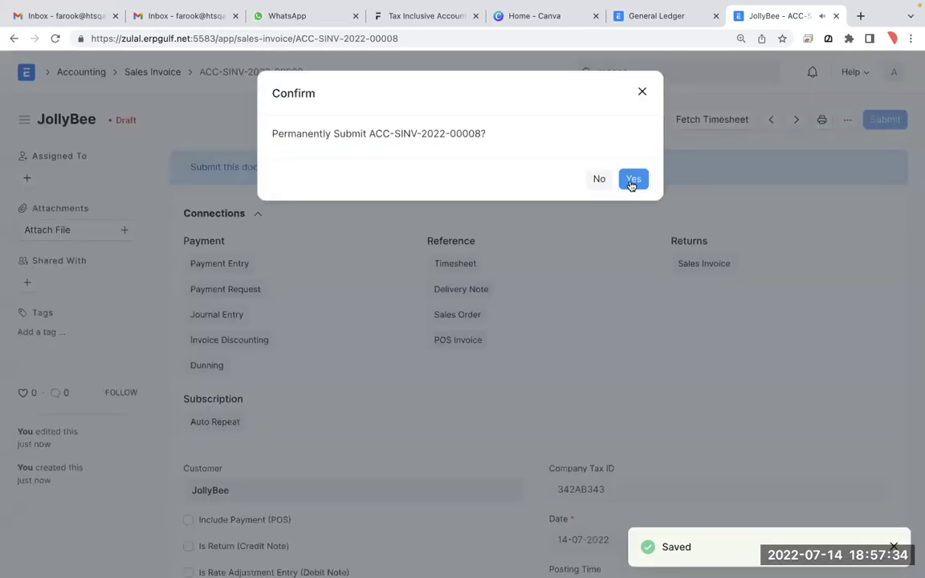
left_click(631, 180)
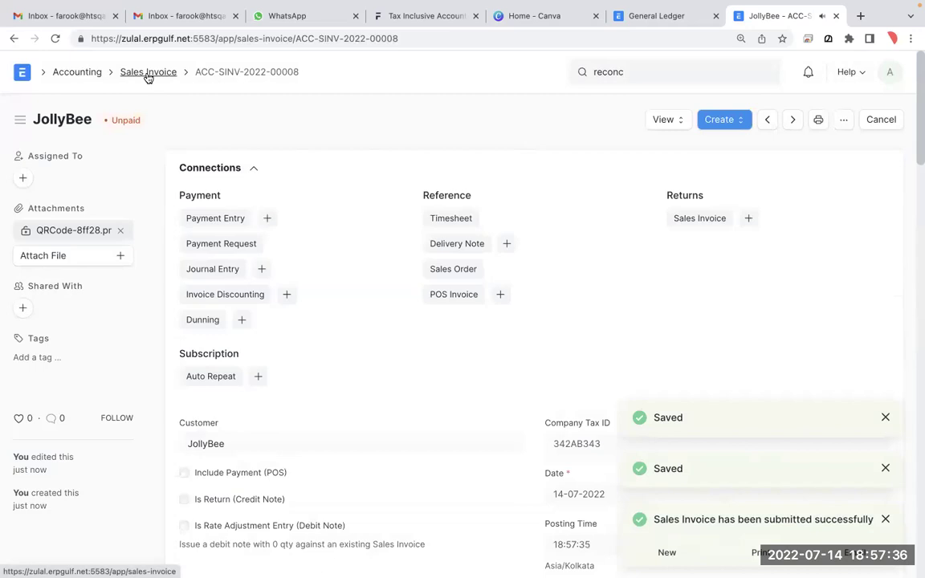
Open the unpaid JollyBee invoice from the sales invoice list and create a payment entry from it.
left_click(148, 72)
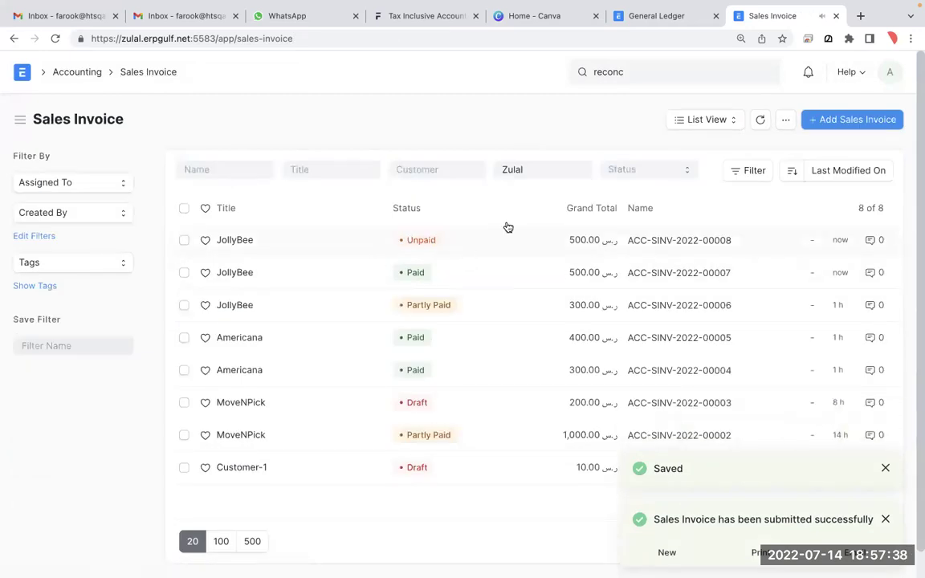
left_click(236, 240)
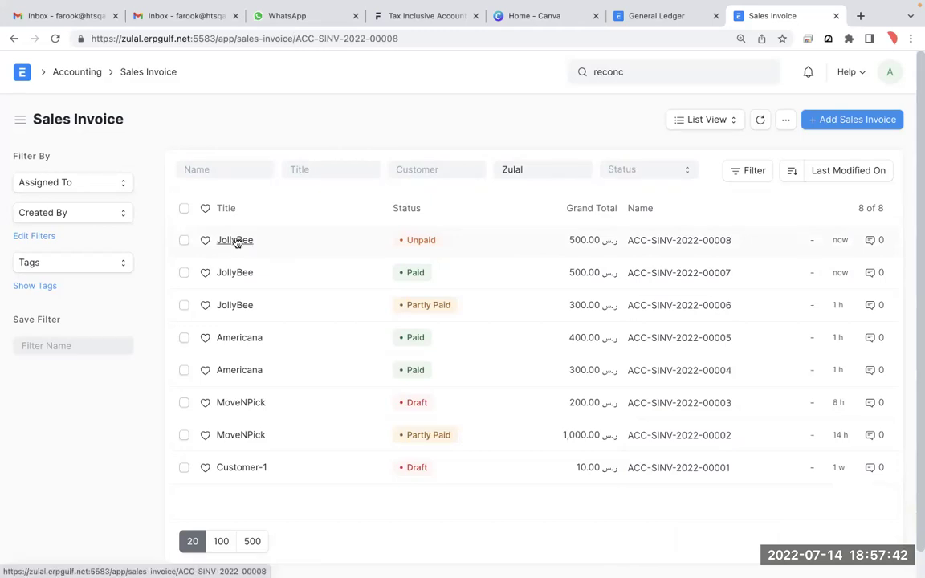
left_click(737, 121)
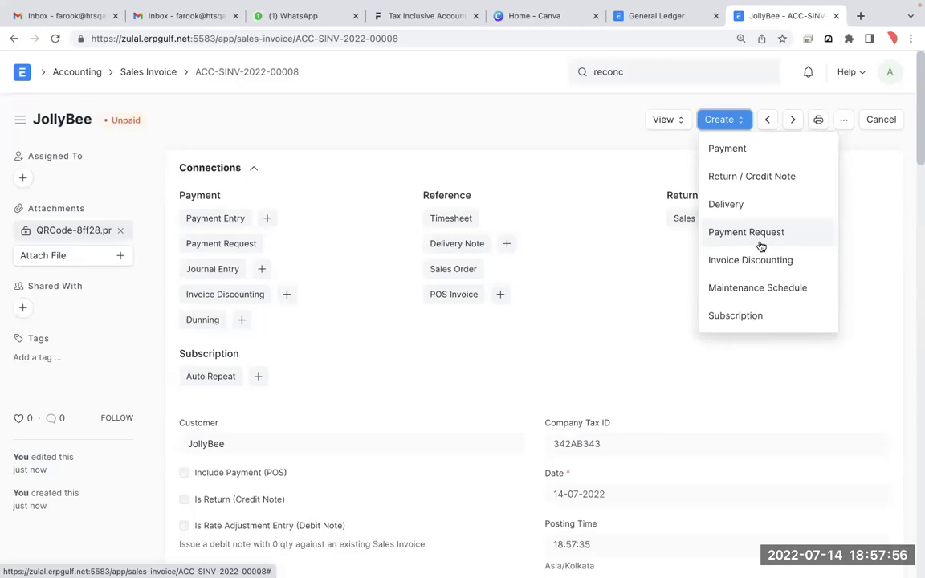
left_click(578, 285)
left_click(734, 120)
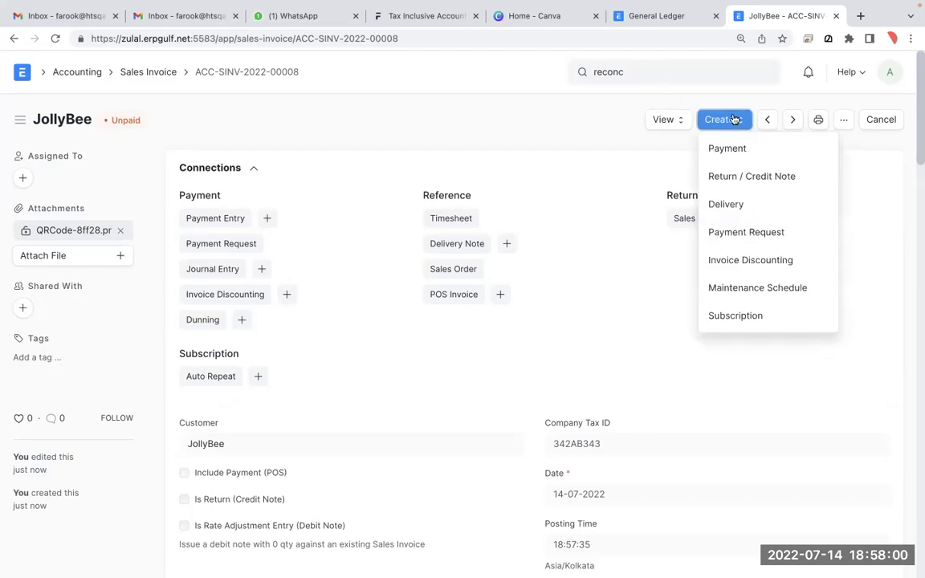
left_click(743, 149)
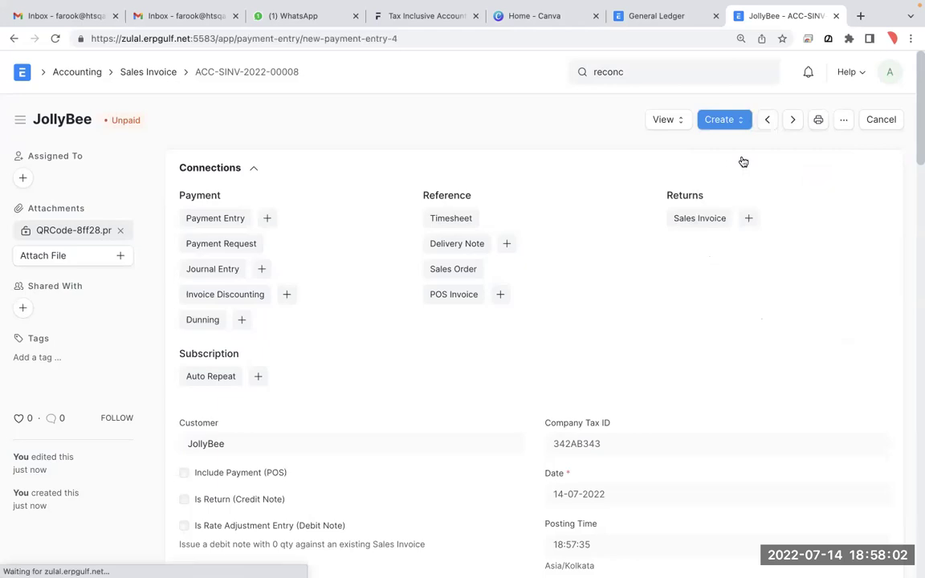
Set the payment entry's mode of payment to Cash and its paid amount to 200 SAR.
scroll(378, 370, "down", 3)
scroll(379, 370, "up", 1)
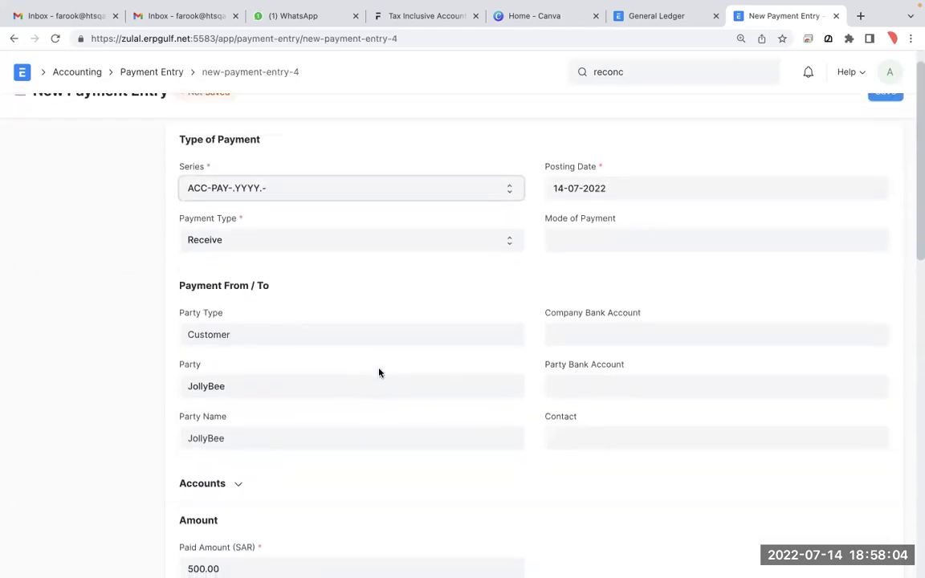
left_click(578, 235)
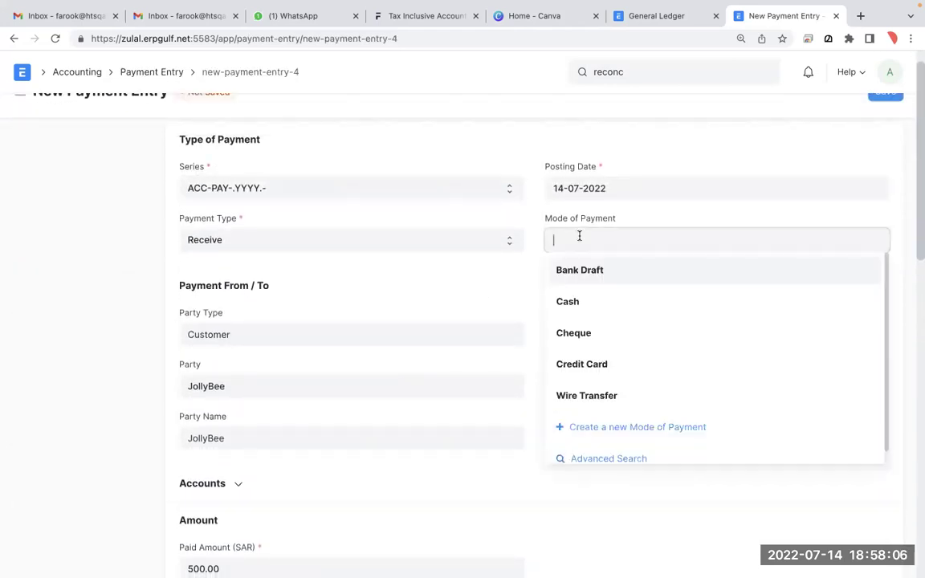
left_click(575, 299)
scroll(575, 297, "down", 4)
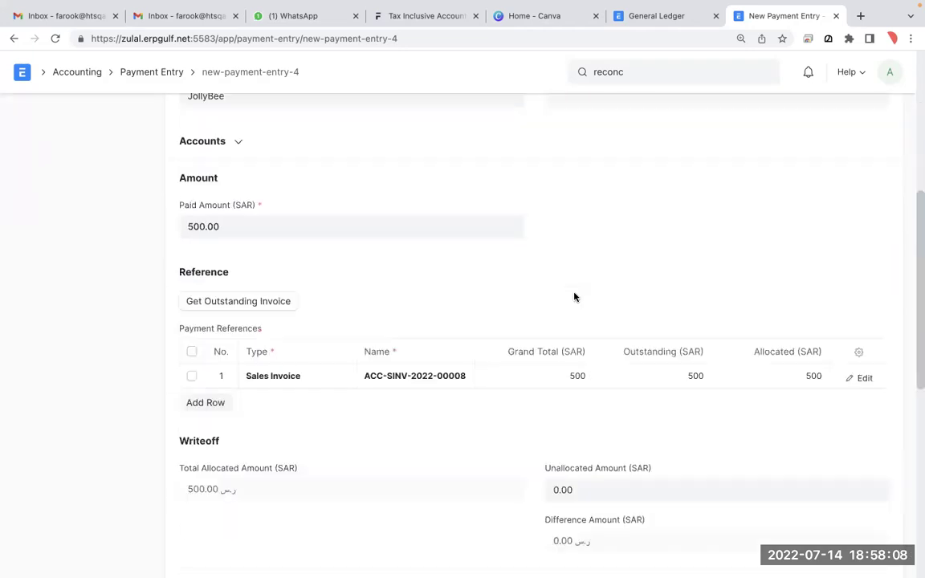
left_click(269, 231)
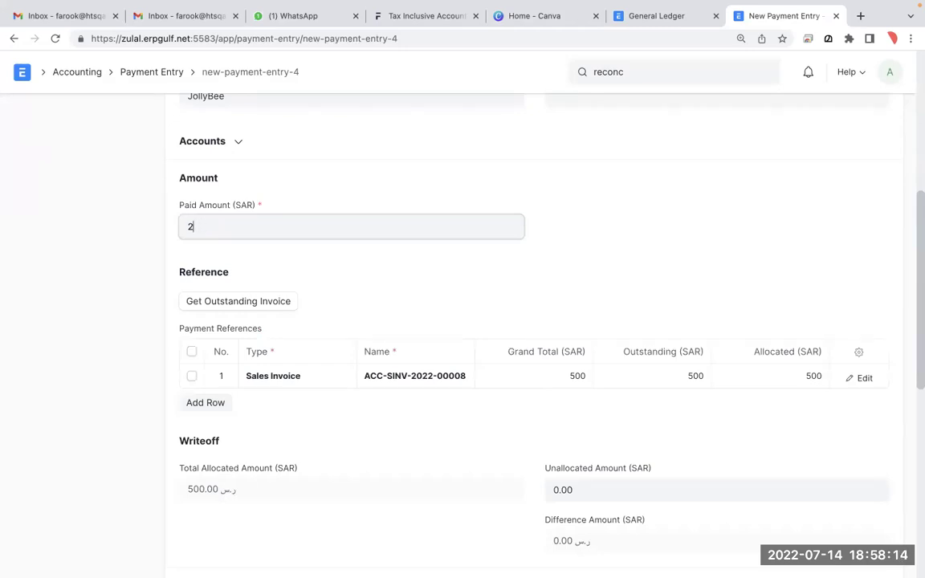
left_click(860, 378)
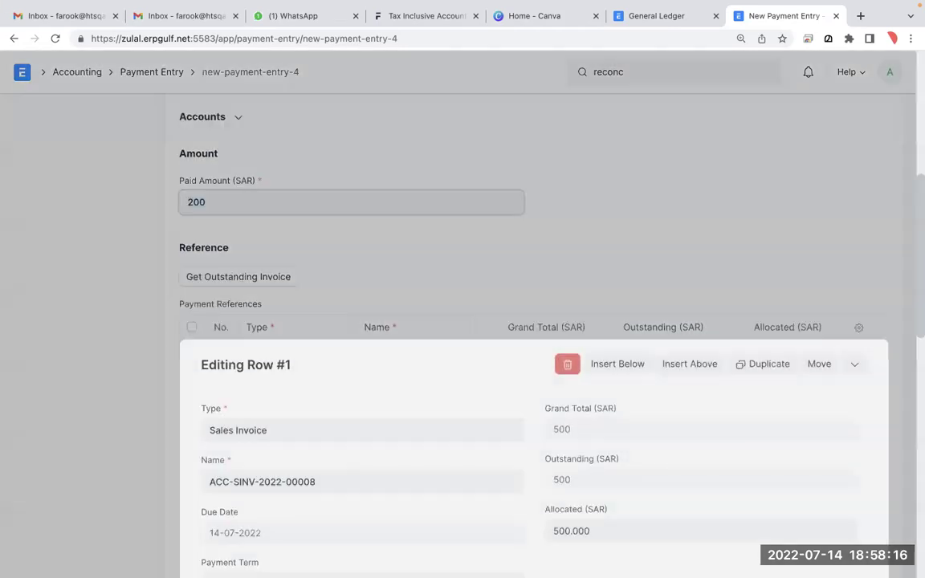
left_click(854, 160)
Save and submit the JollyBee payment entry.
scroll(857, 169, "up", 10)
left_click(885, 120)
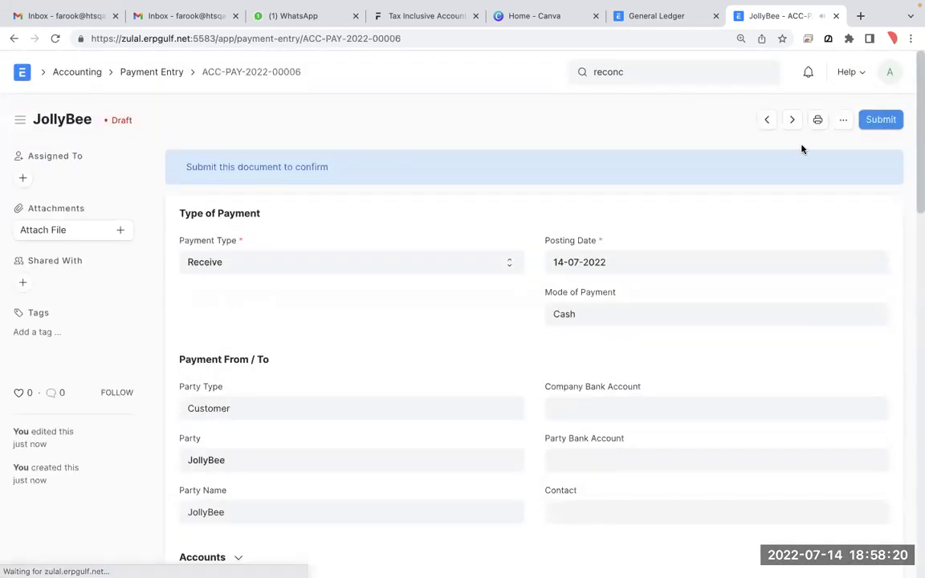
left_click(877, 120)
left_click(630, 178)
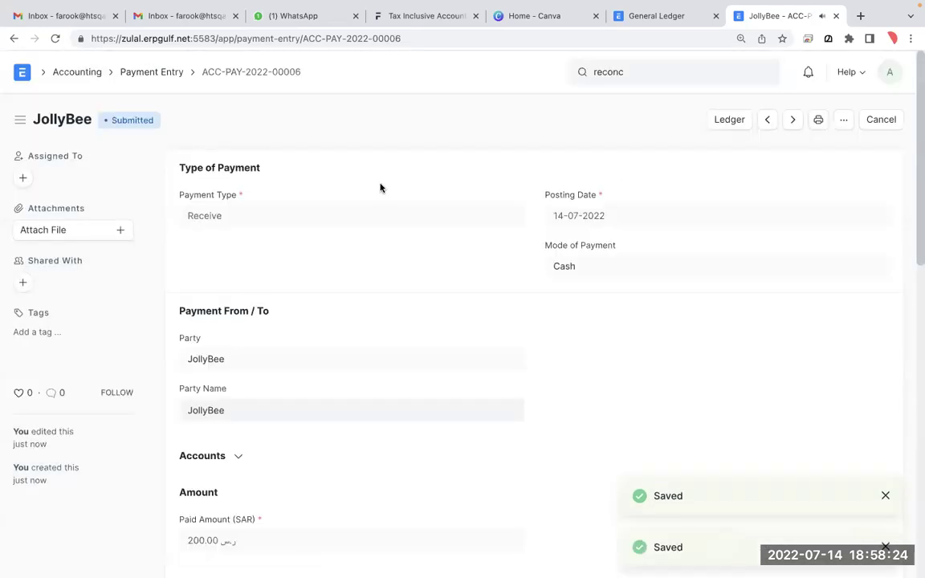
Return to the sales invoice list and open the newest JollyBee invoice.
left_click(13, 72)
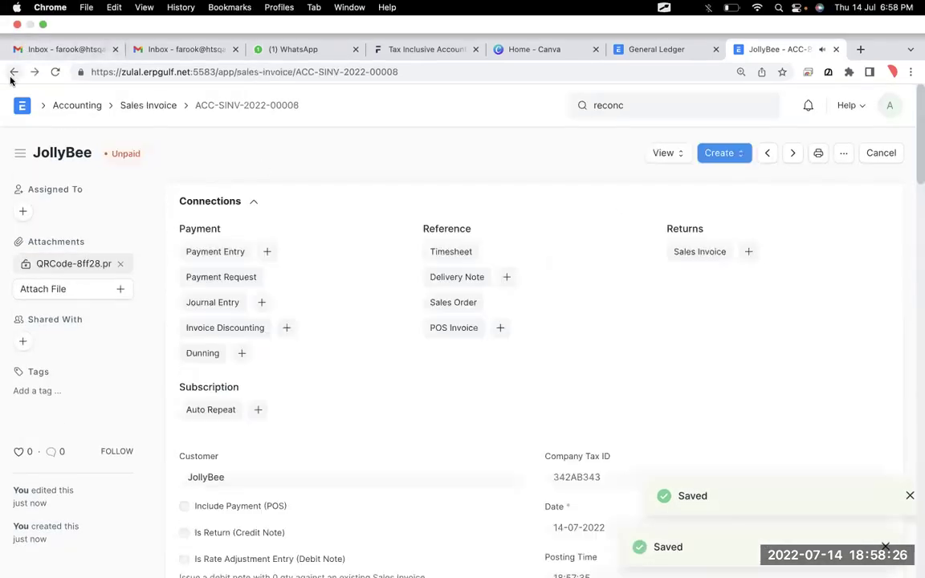
left_click(13, 73)
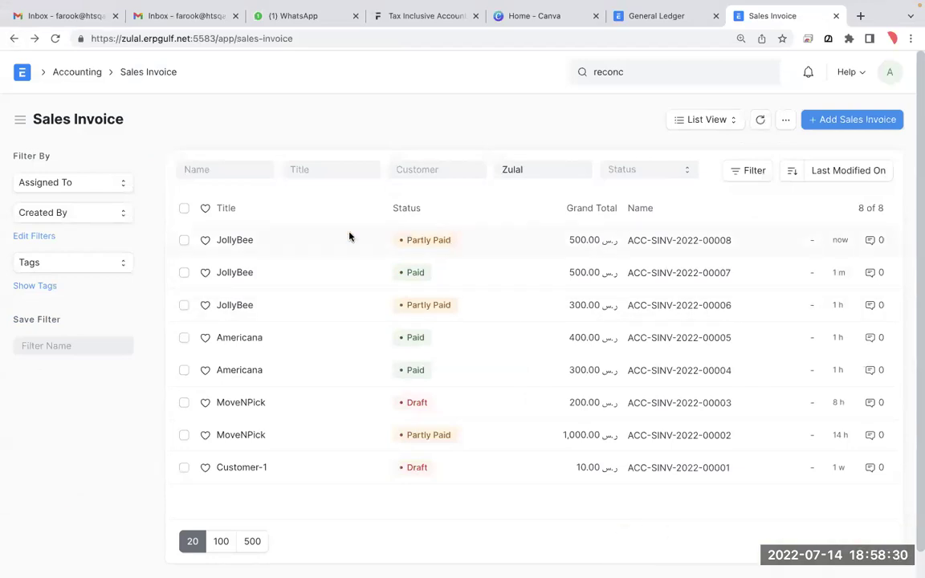
left_click(244, 240)
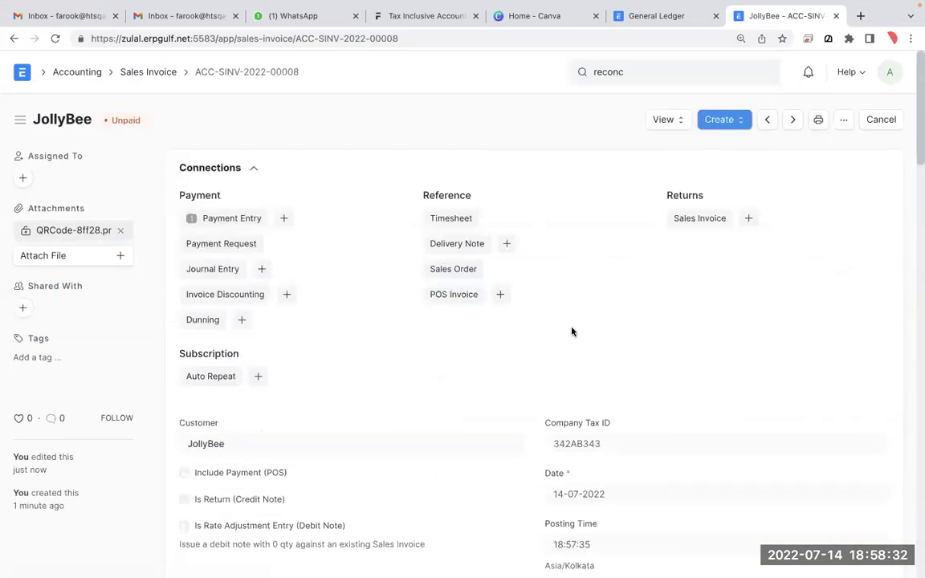
Examine the invoice's items, totals, outstanding amount and payment schedule.
scroll(572, 330, "down", 15)
scroll(572, 330, "up", 5)
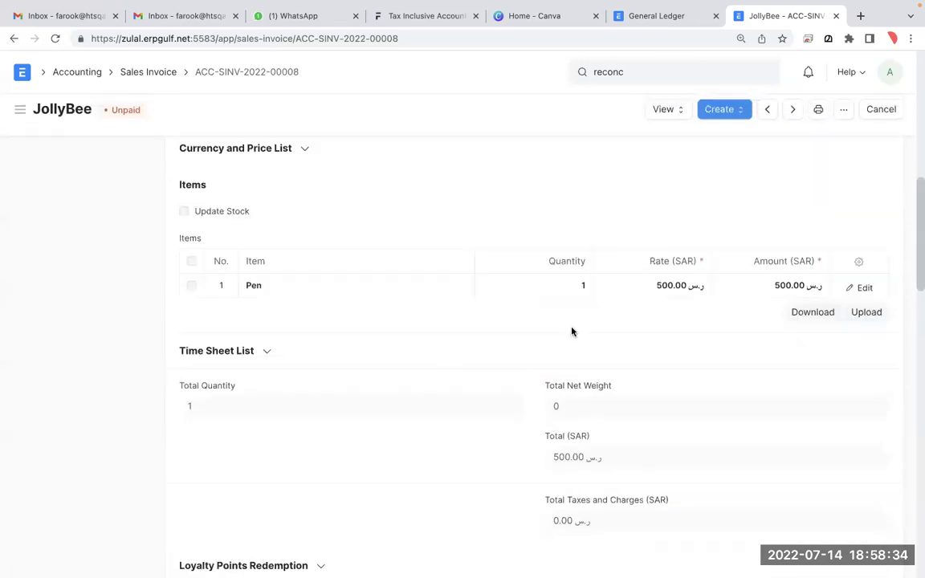
scroll(571, 330, "down", 8)
scroll(573, 332, "down", 1)
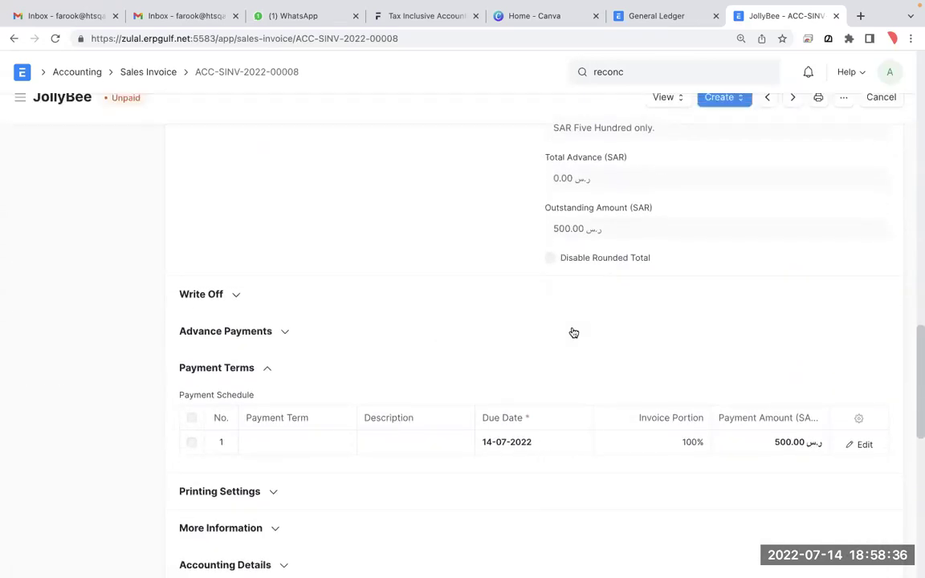
scroll(573, 332, "up", 2)
scroll(573, 333, "down", 8)
scroll(574, 332, "up", 20)
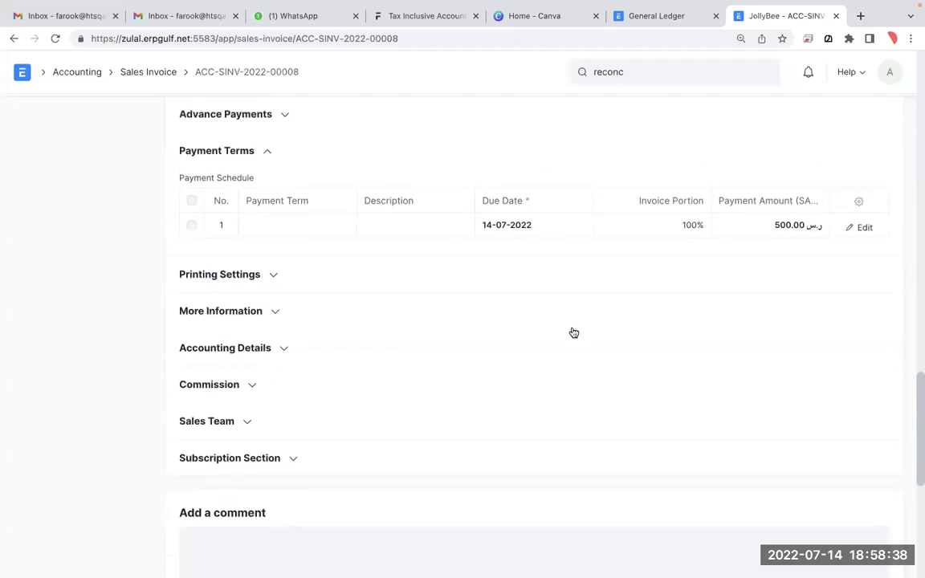
scroll(612, 279, "up", 2)
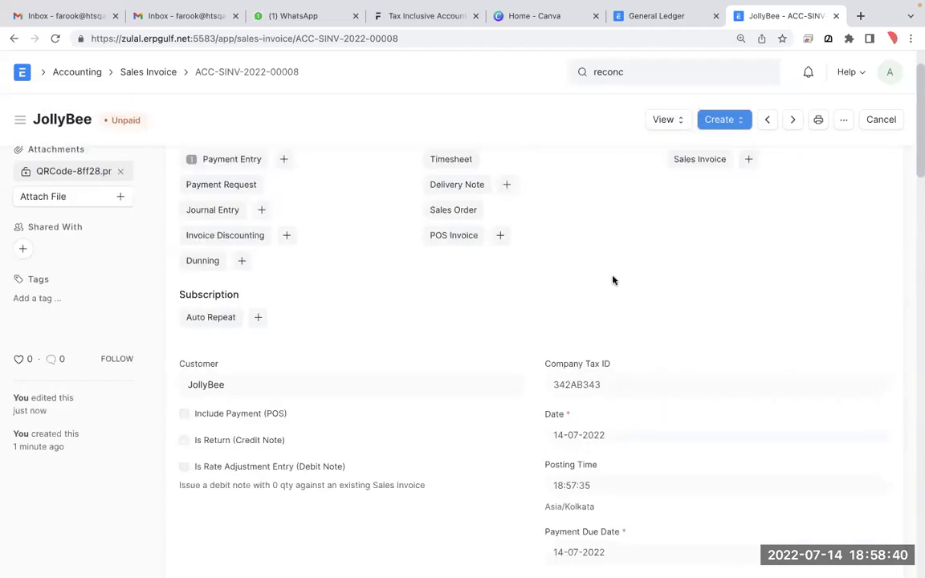
View the invoice's accounting ledger, check all columns of its entries, and return to the invoice.
left_click(667, 120)
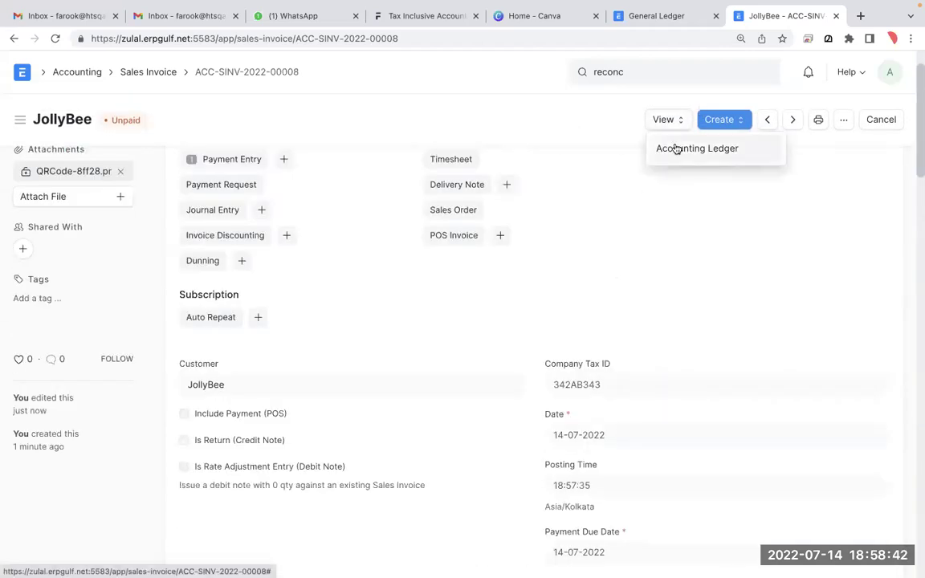
left_click(675, 148)
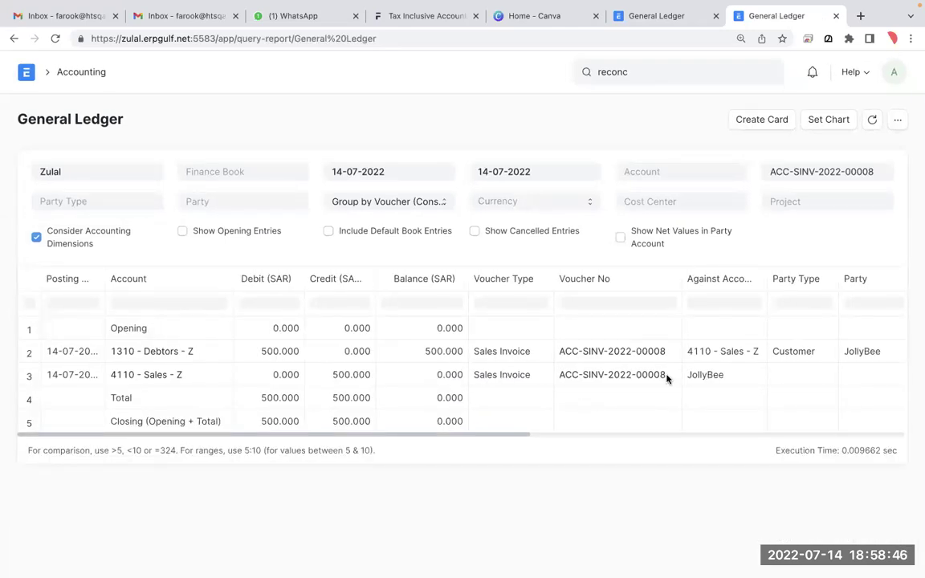
scroll(666, 377, "right", 10)
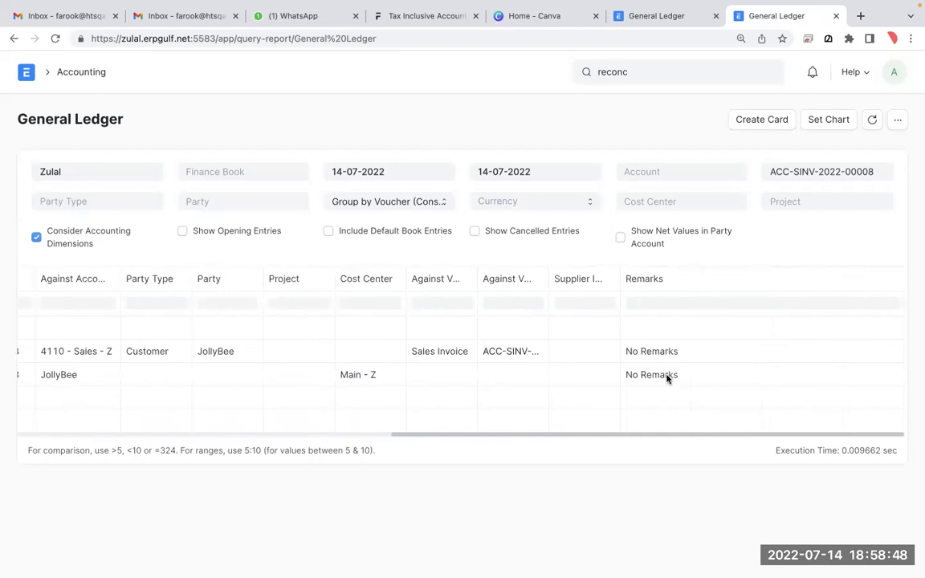
scroll(667, 378, "left", 10)
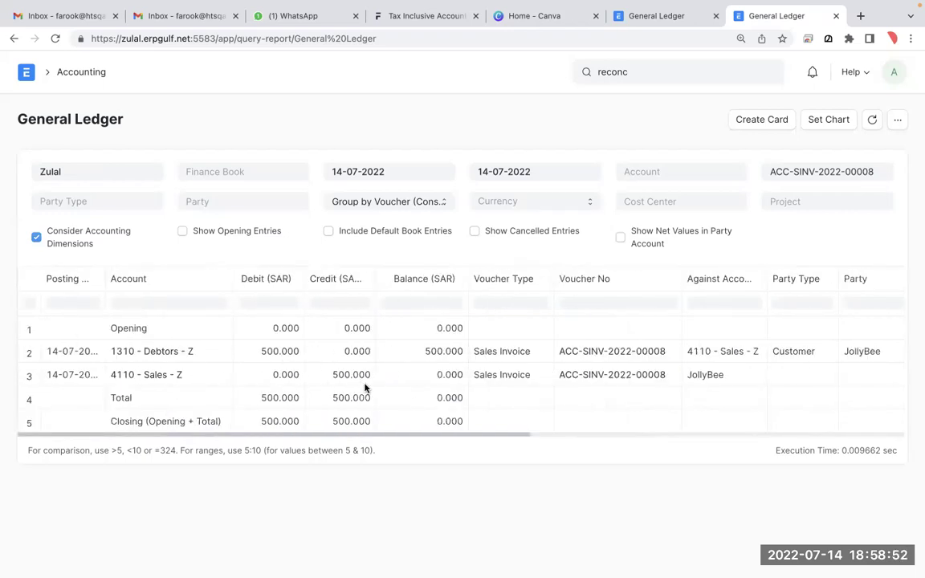
left_click(12, 39)
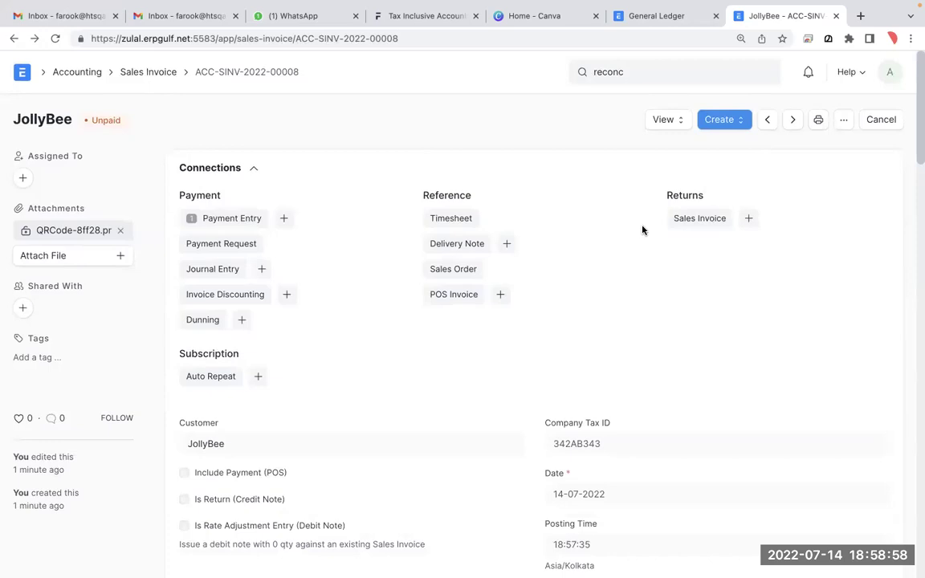
View the payment entries linked to the invoice and go back to the sales invoice list.
left_click(231, 218)
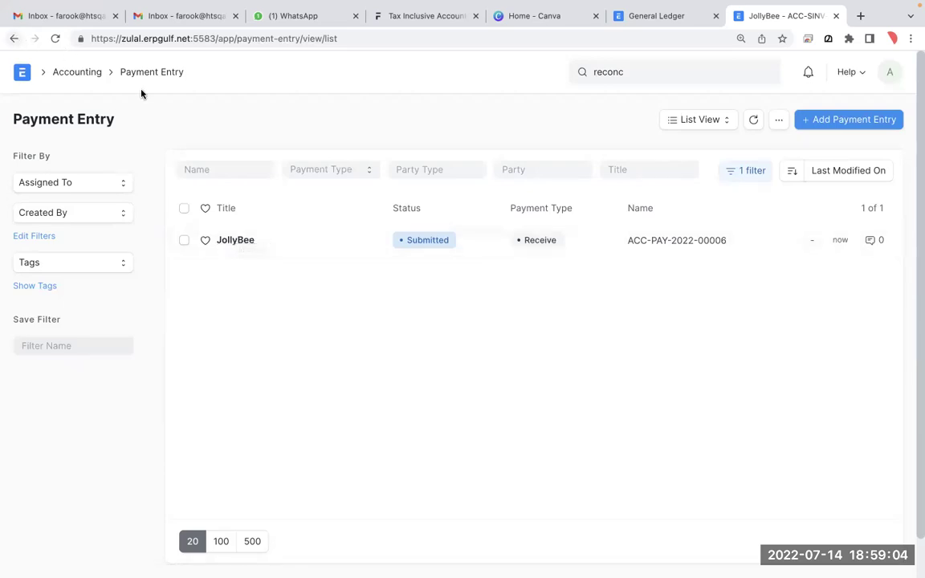
left_click(13, 38)
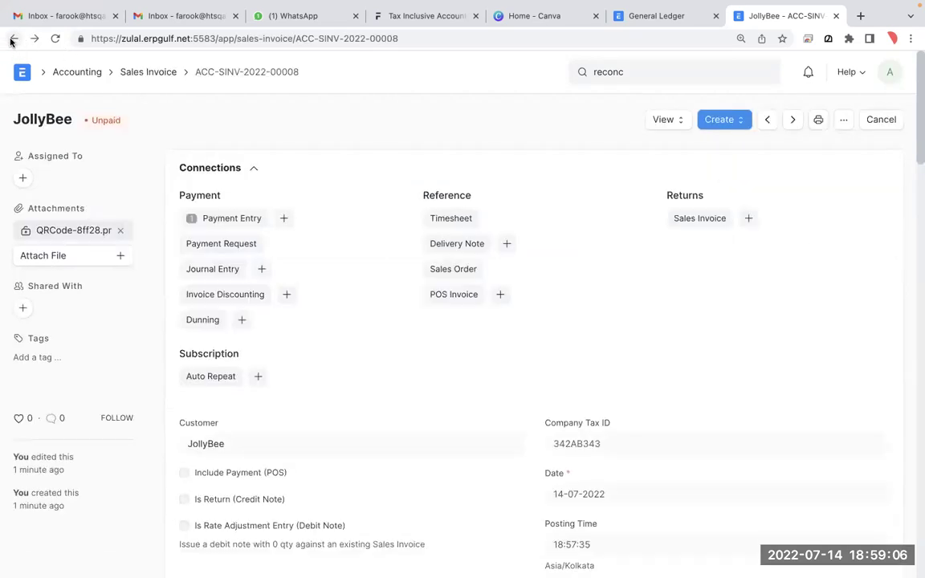
left_click(13, 38)
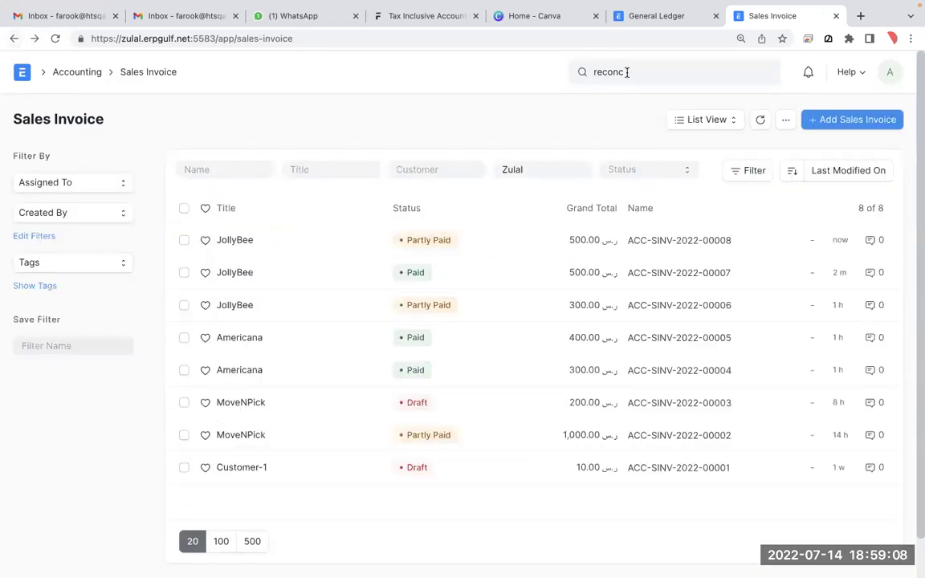
Open the partly paid 500 SAR JollyBee invoice and create another payment entry from it.
left_click(244, 242)
left_click(722, 122)
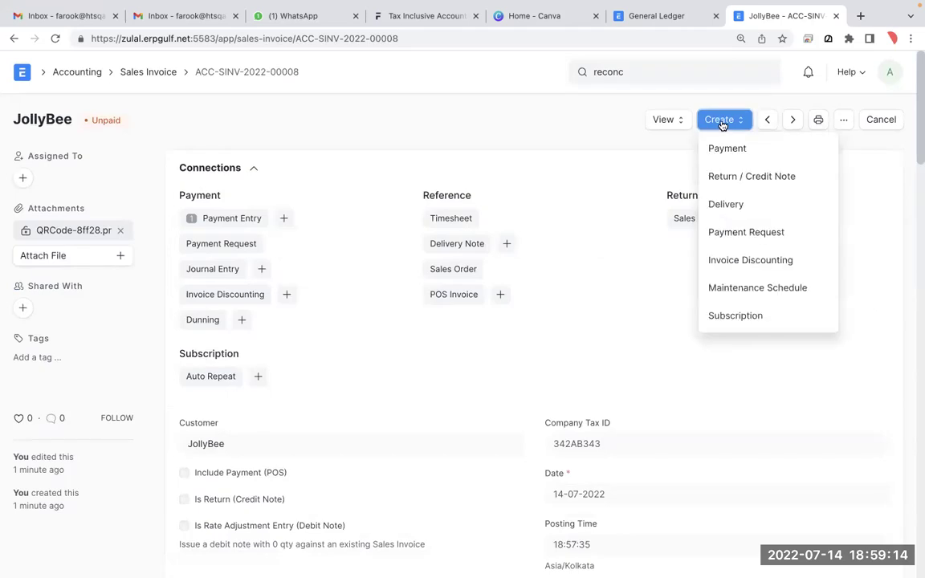
left_click(728, 148)
Examine the grand total, outstanding and allocated amounts in the new entry's payment references.
scroll(601, 366, "down", 6)
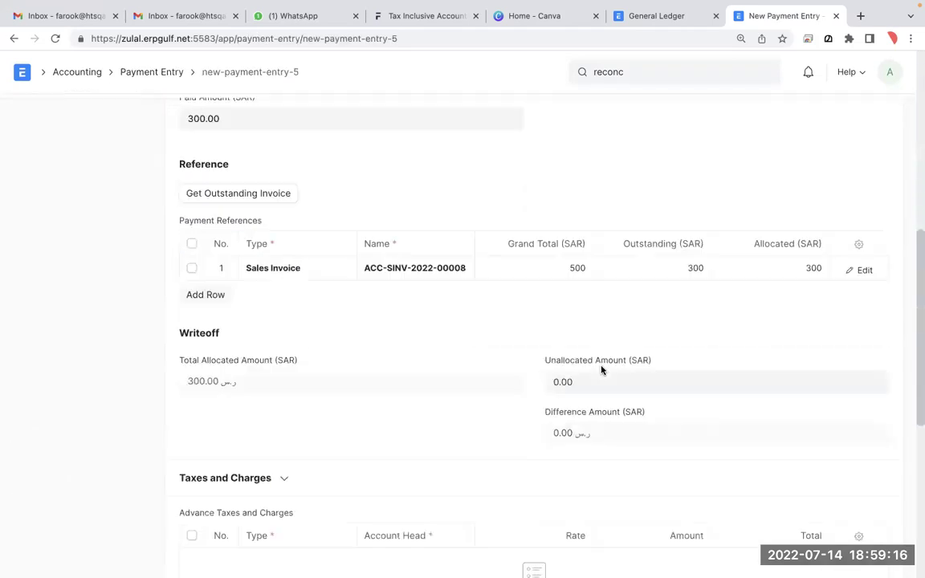
scroll(601, 360, "down", 1)
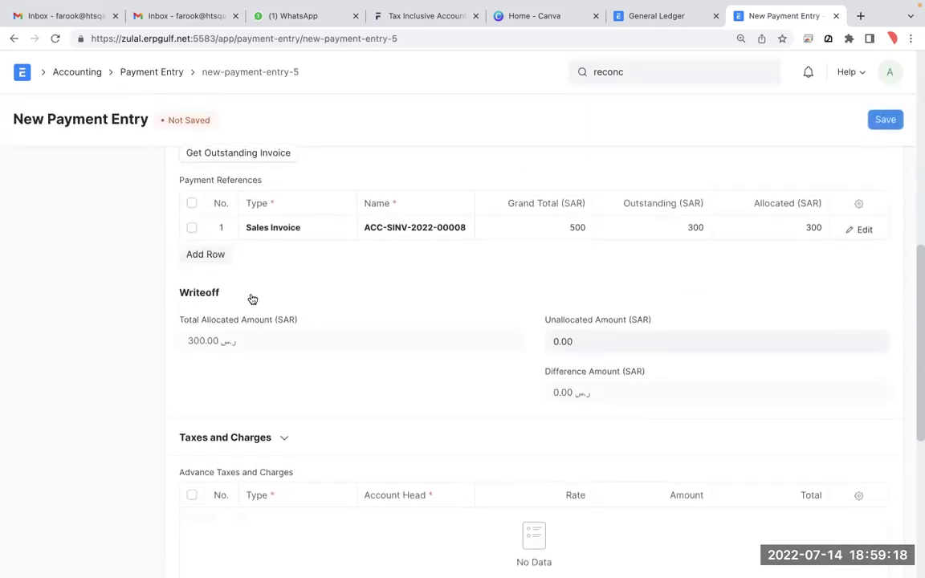
key("b")
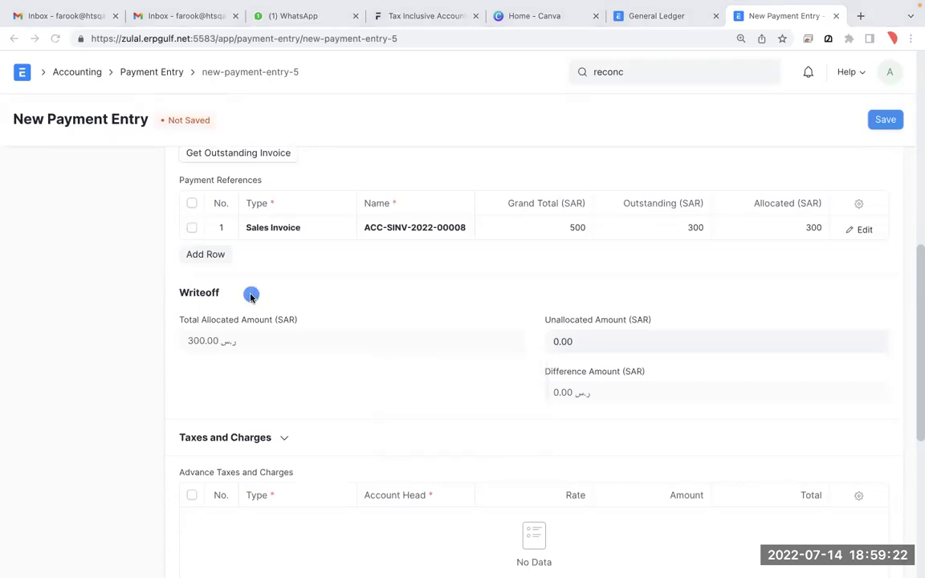
mouse_move(330, 265)
left_mouse_down()
mouse_move(208, 278)
mouse_move(246, 325)
mouse_move(225, 290)
left_mouse_up()
mouse_move(657, 296)
left_mouse_down()
mouse_move(486, 337)
mouse_move(634, 357)
left_mouse_up()
left_click_drag(802, 191, 810, 196)
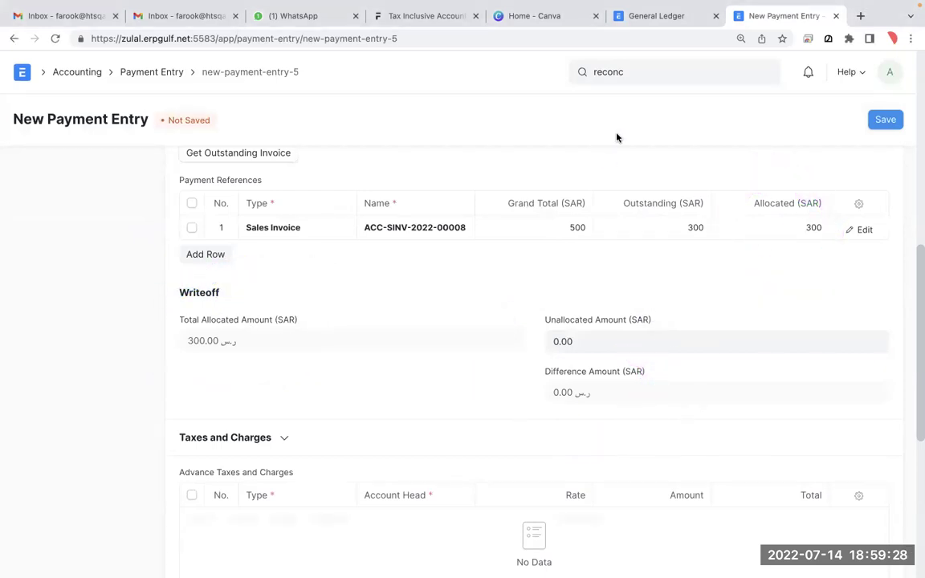
Search for "account re" and open the Accounts Receivable report.
left_click(649, 73)
key("BackSpace")
key("BackSpace")
key("BackSpace")
key("BackSpace")
key("BackSpace")
key("BackSpace")
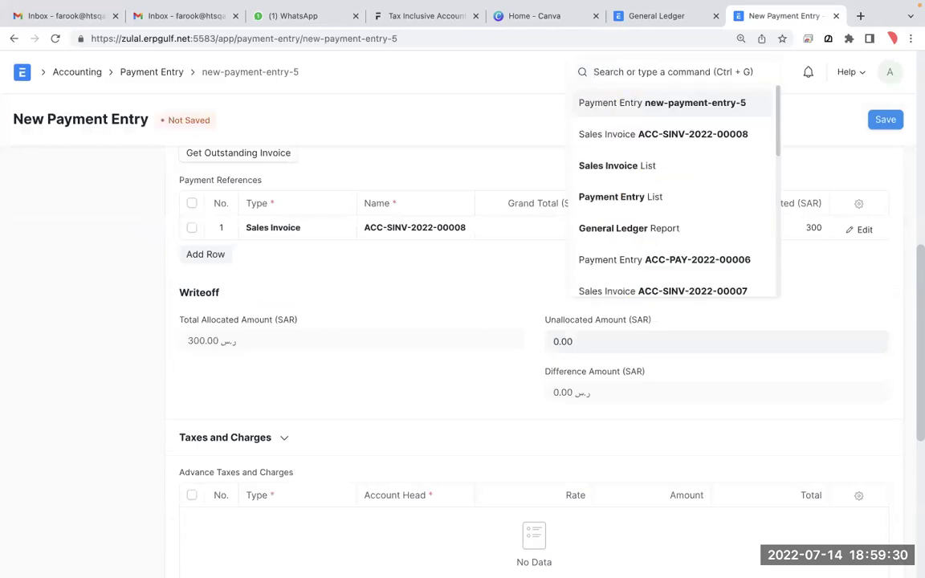
type("accou")
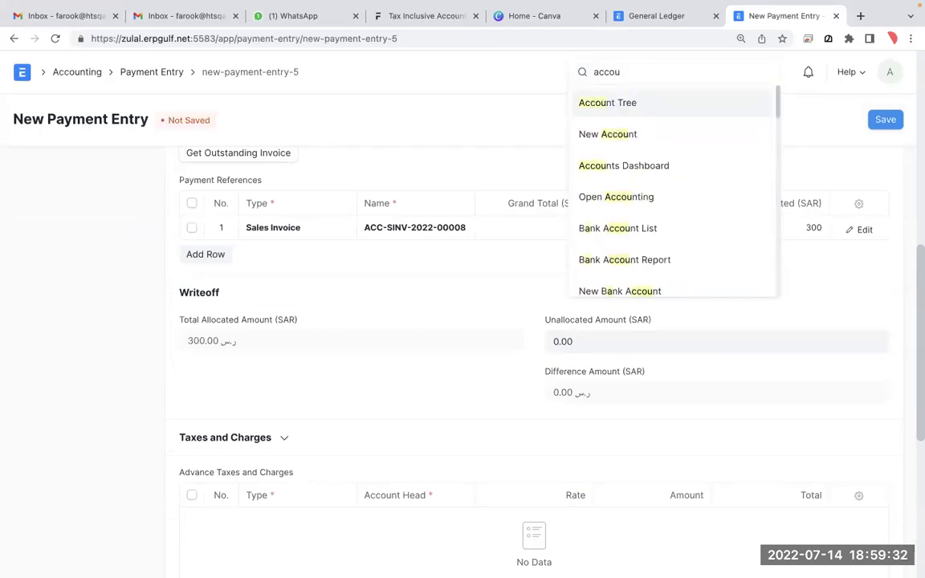
type("nt re")
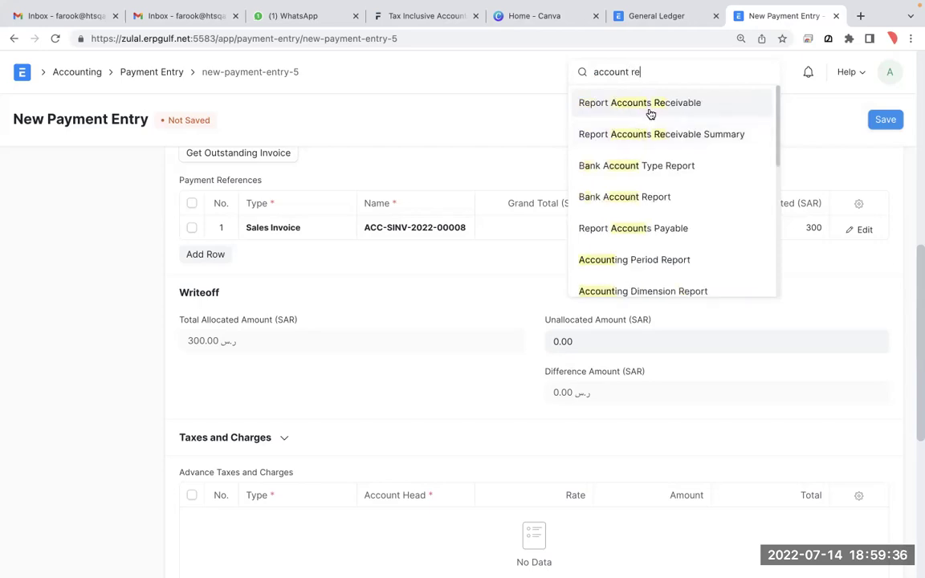
left_click(650, 110)
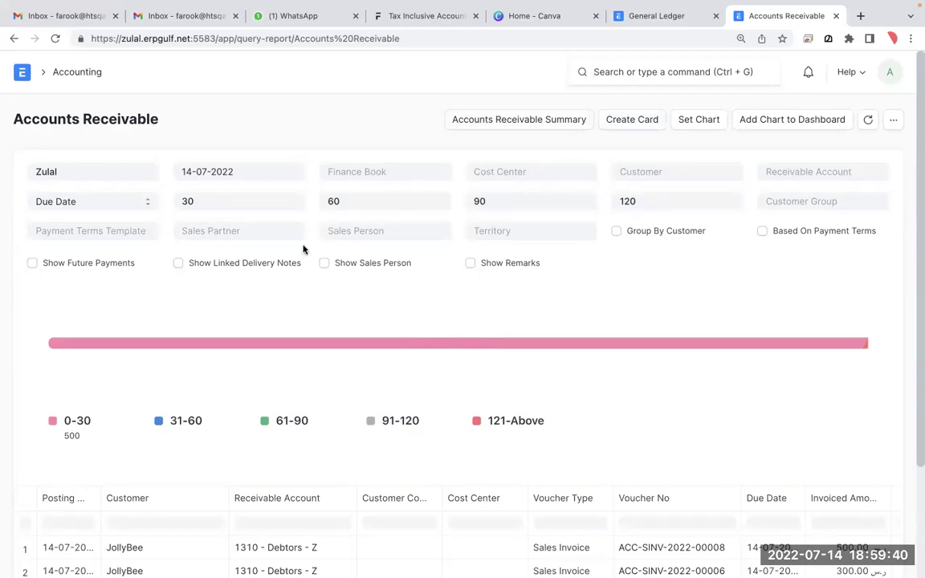
Filter the Accounts Receivable report by the customer JollyBee and review the listed invoices and amounts.
left_click(681, 165)
type("jol")
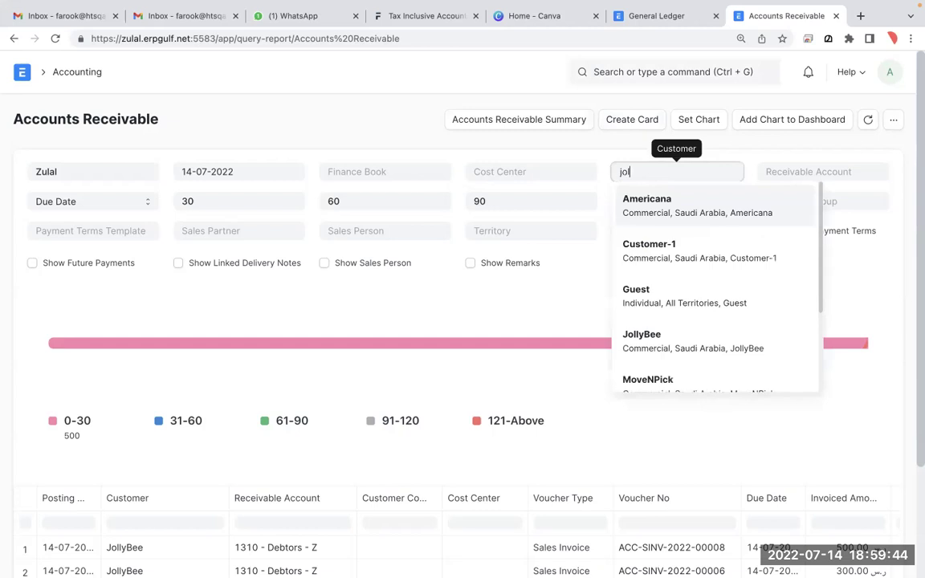
type("l")
left_click(695, 198)
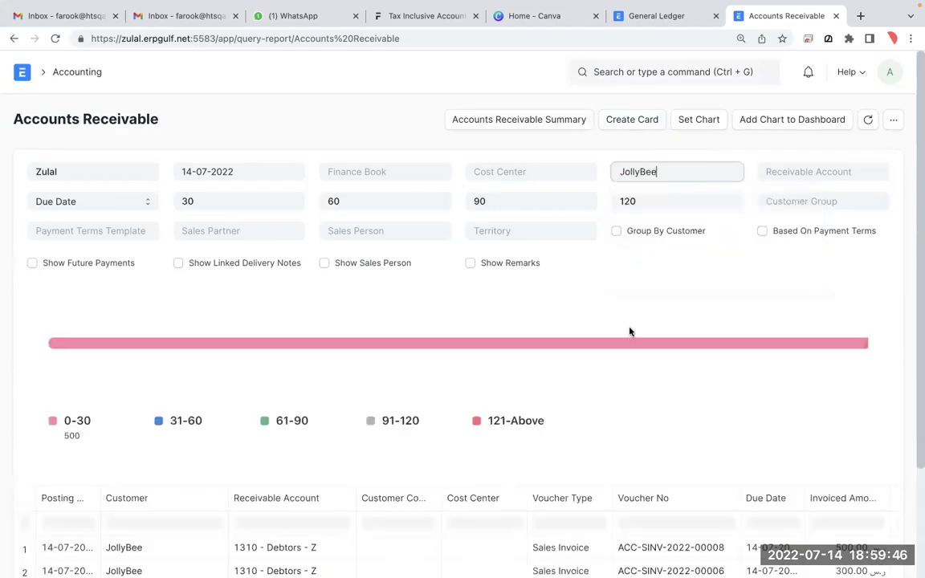
scroll(619, 349, "down", 1)
scroll(619, 349, "down", 1)
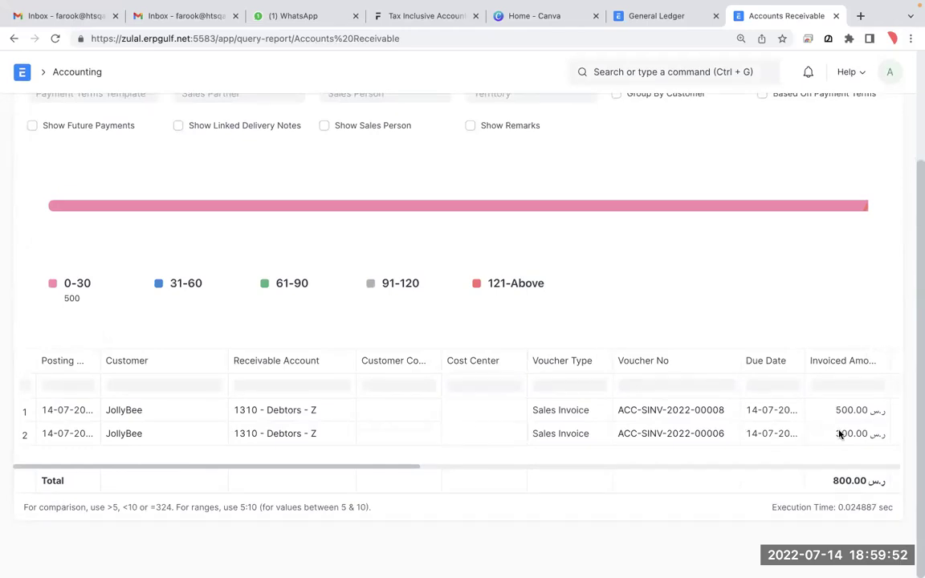
scroll(521, 384, "up", 3)
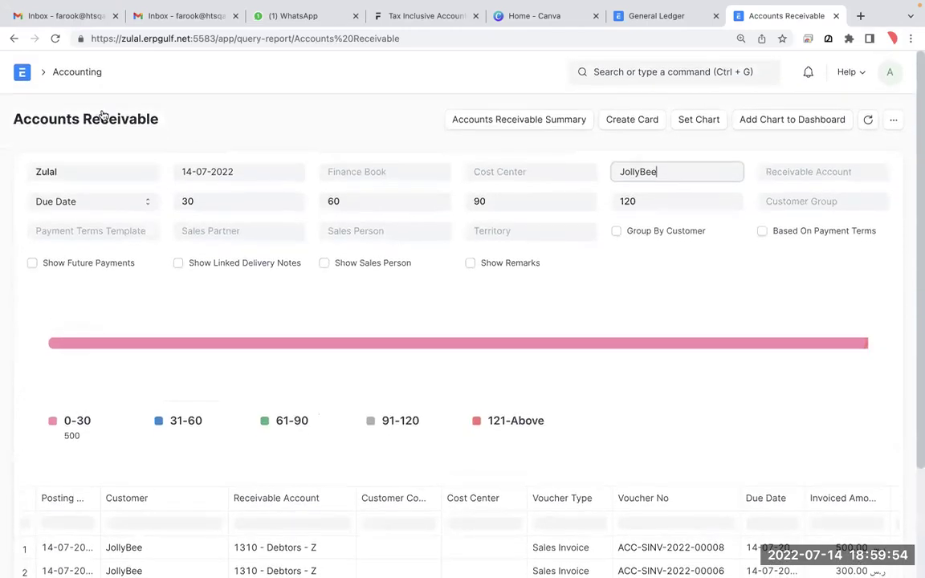
Leave the receivables report and the unsaved payment entry, search for "sales in" and open the Sales Invoice list.
left_click(13, 38)
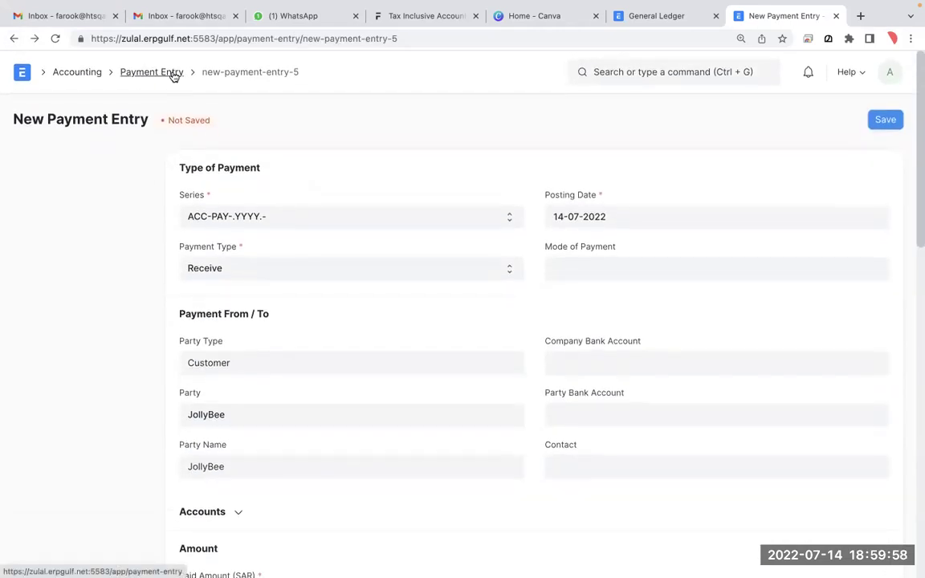
left_click(173, 73)
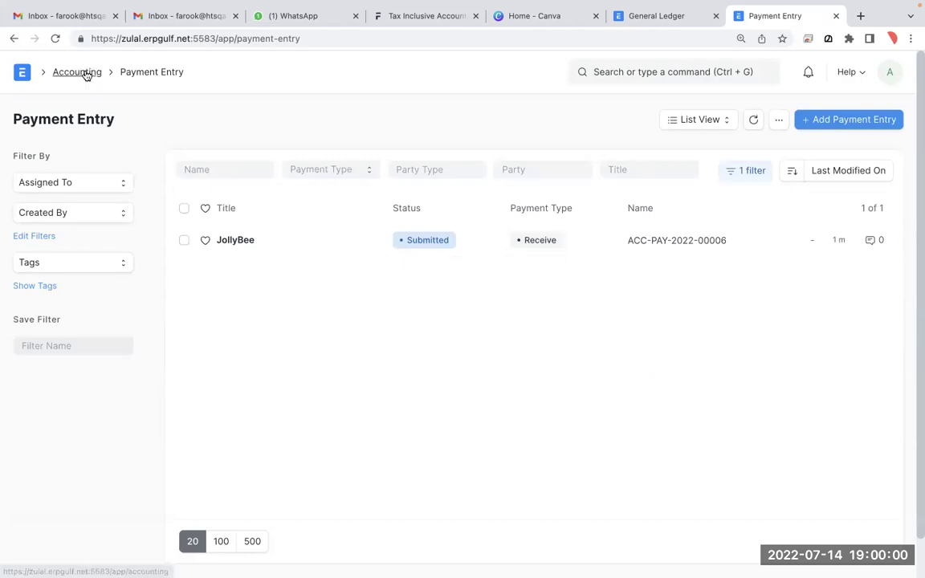
left_click(689, 72)
type("sa")
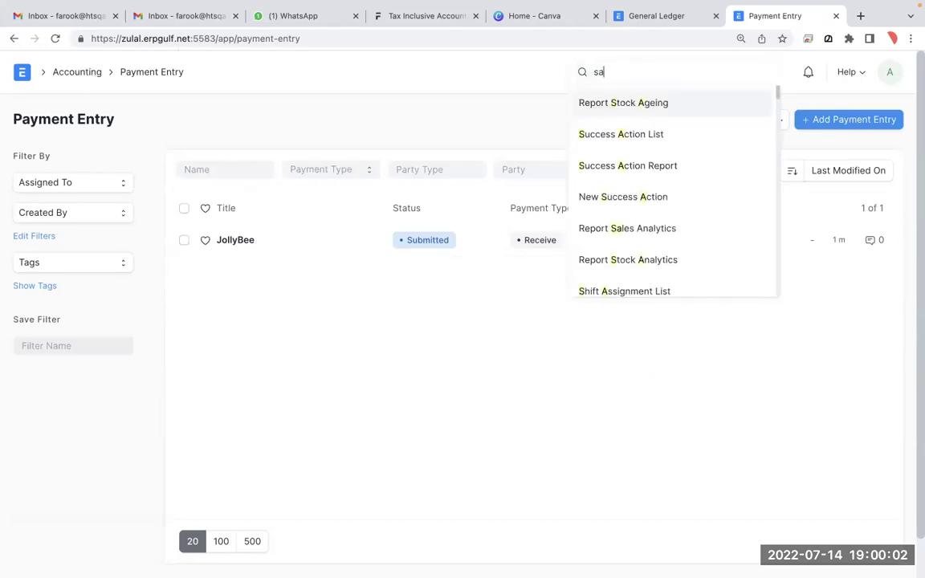
type("les in")
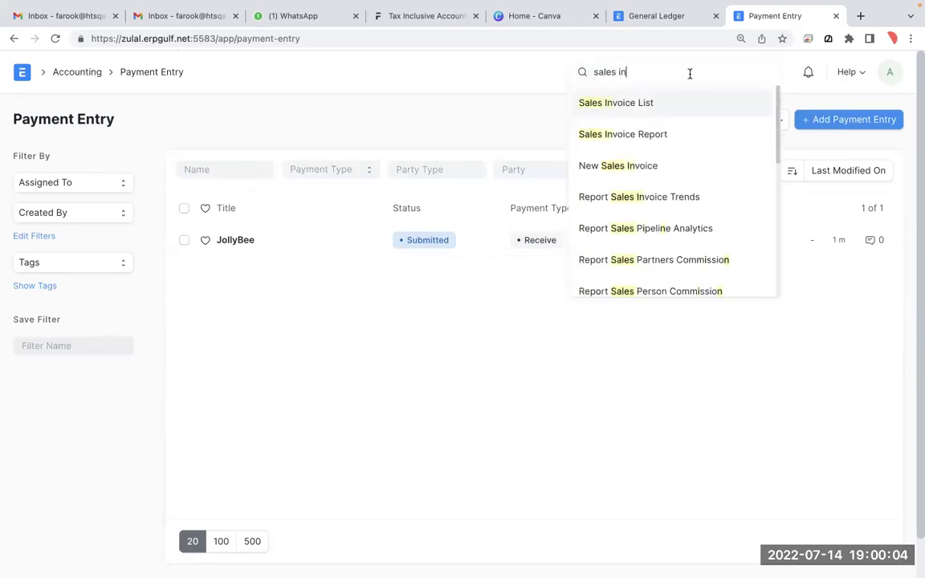
left_click(689, 115)
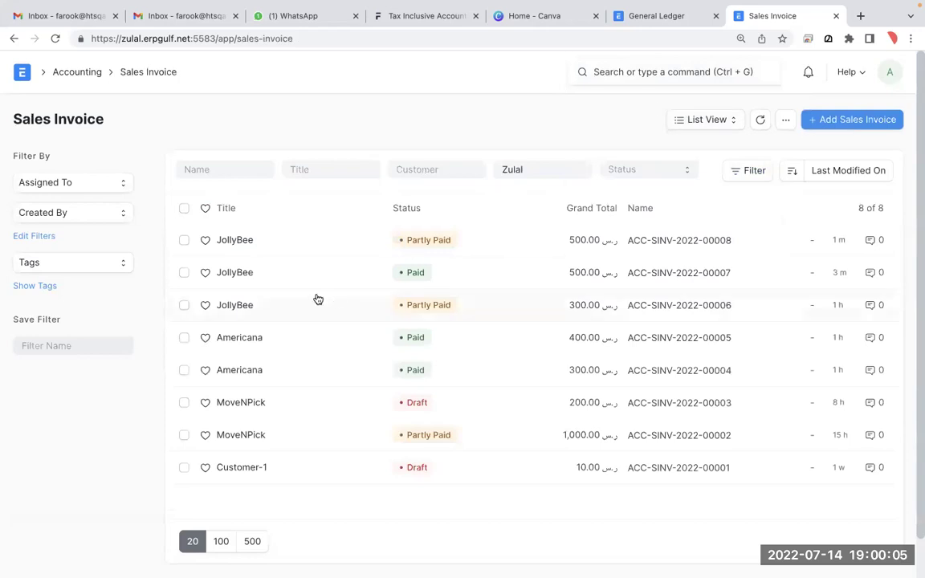
Open the partly paid 300 SAR JollyBee invoice and create a payment entry from it.
left_click(236, 308)
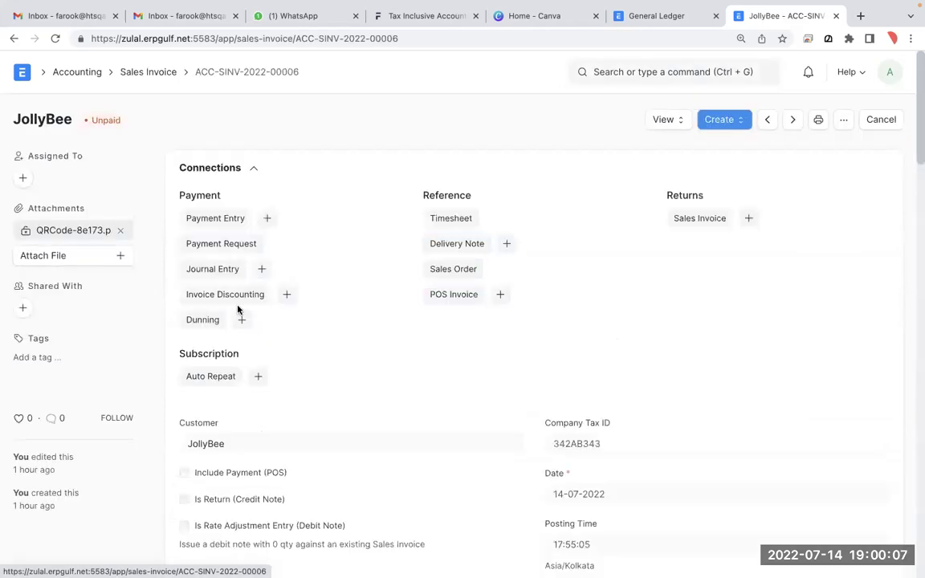
left_click(736, 119)
left_click(727, 146)
Set the new payment entry's mode of payment to Cash, then save and submit the entry.
left_click(886, 120)
left_click(638, 88)
left_click(570, 265)
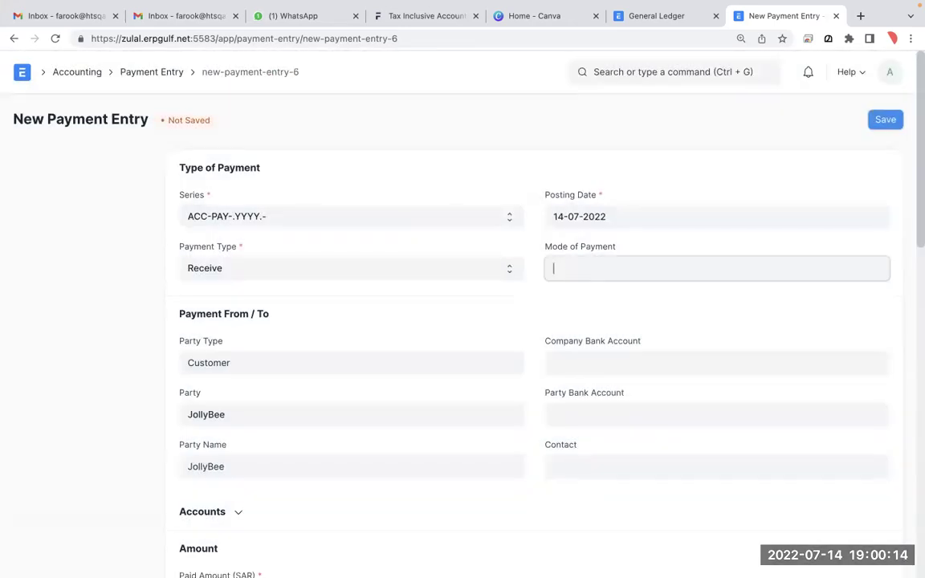
type("cas")
left_click(568, 299)
left_click(883, 120)
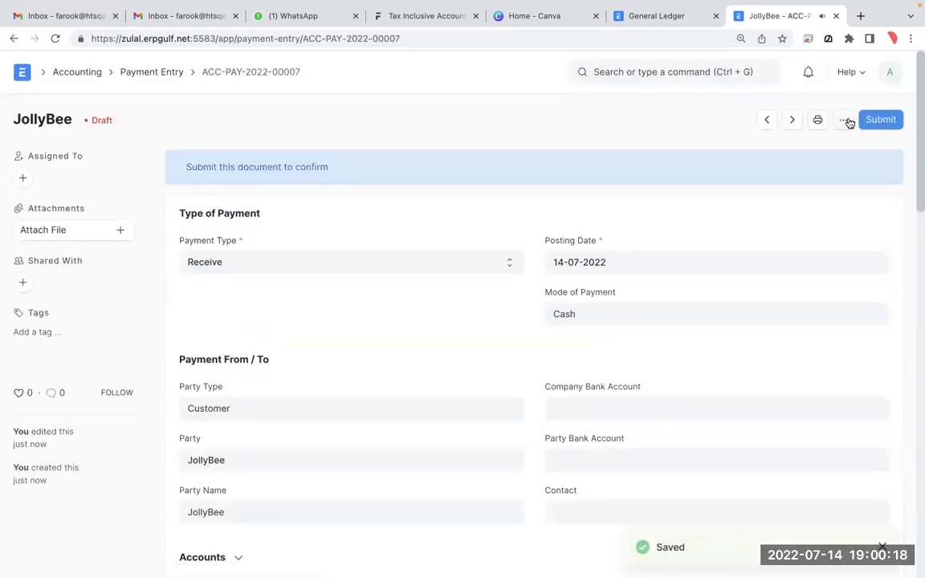
left_click(886, 122)
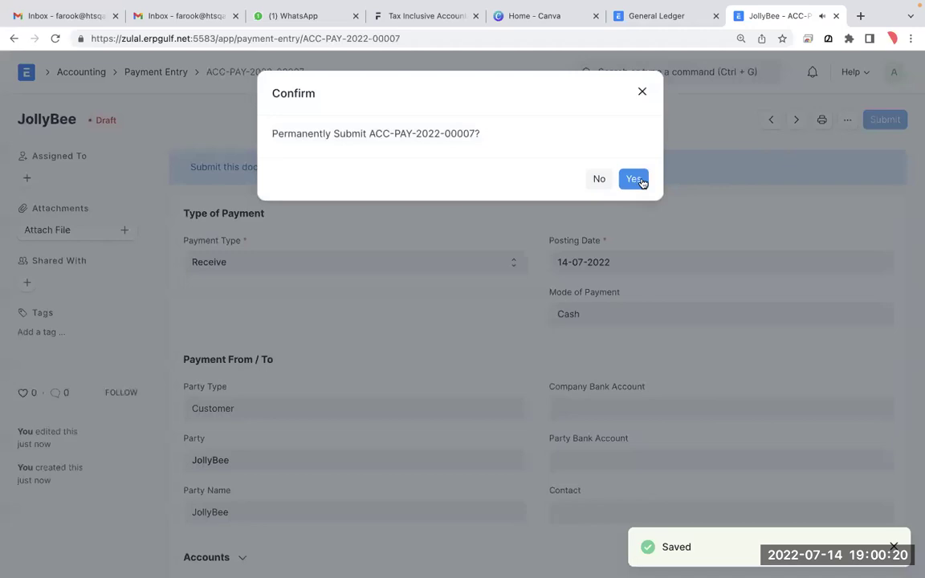
left_click(634, 179)
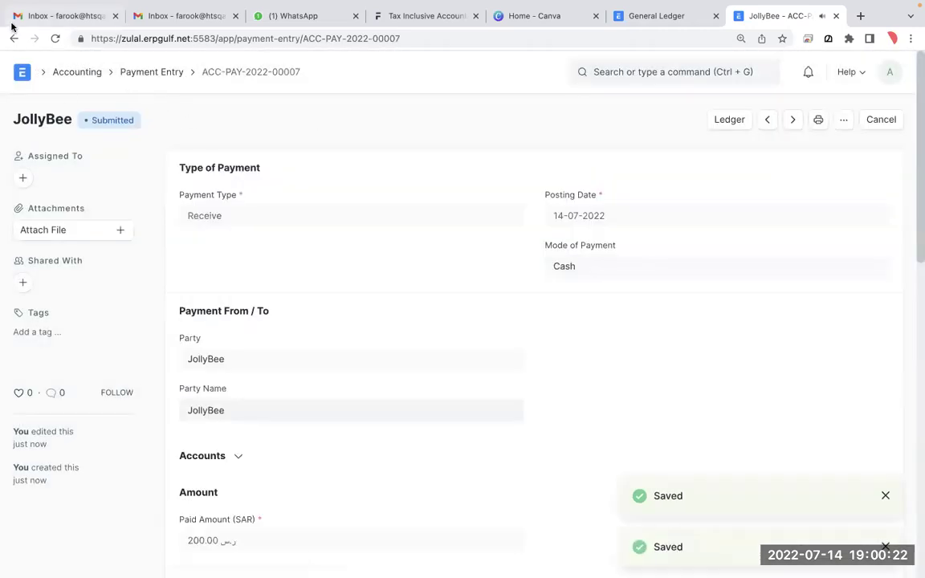
Return to the Sales Invoice list, search for "account rec" and open the Accounts Receivable report.
left_click(13, 38)
left_click(12, 39)
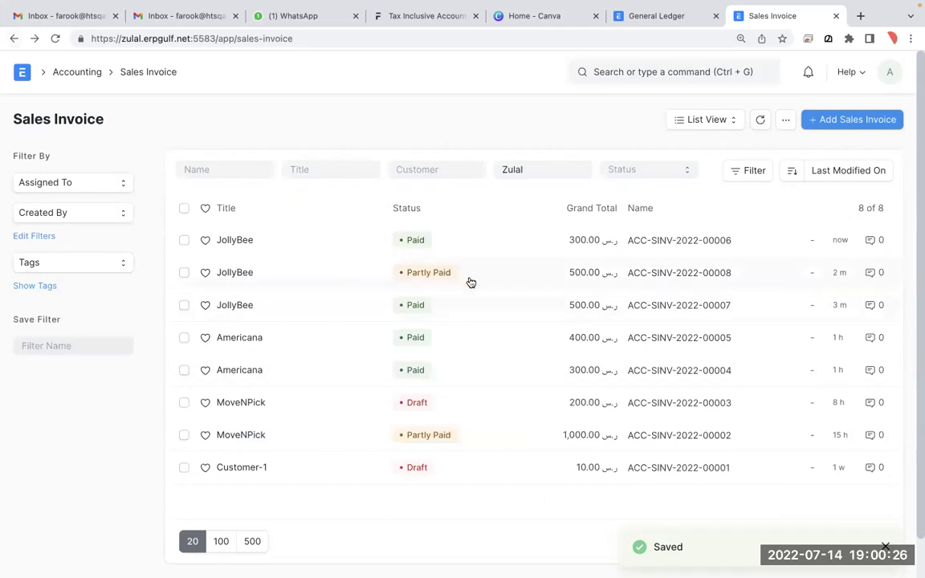
left_click(701, 72)
type("account ")
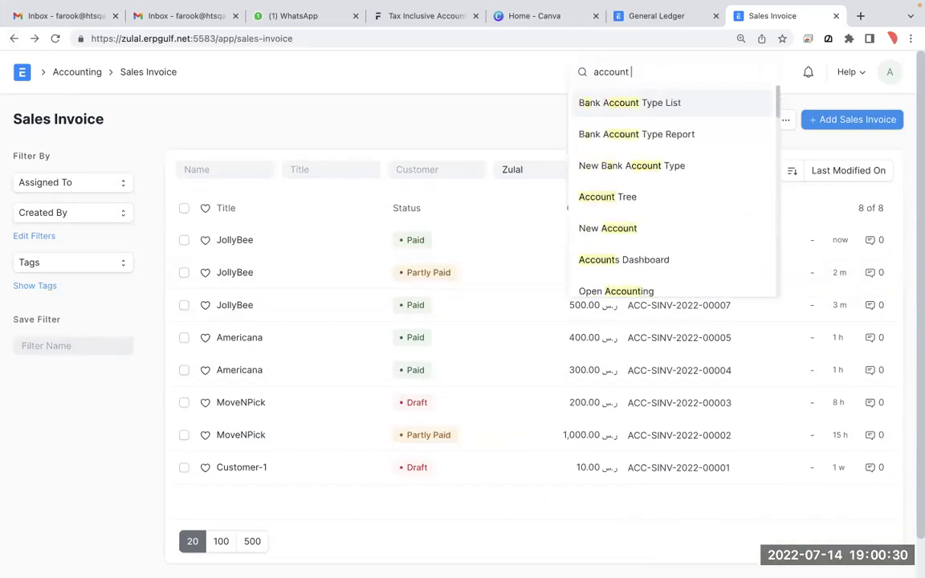
type("rec")
left_click(697, 108)
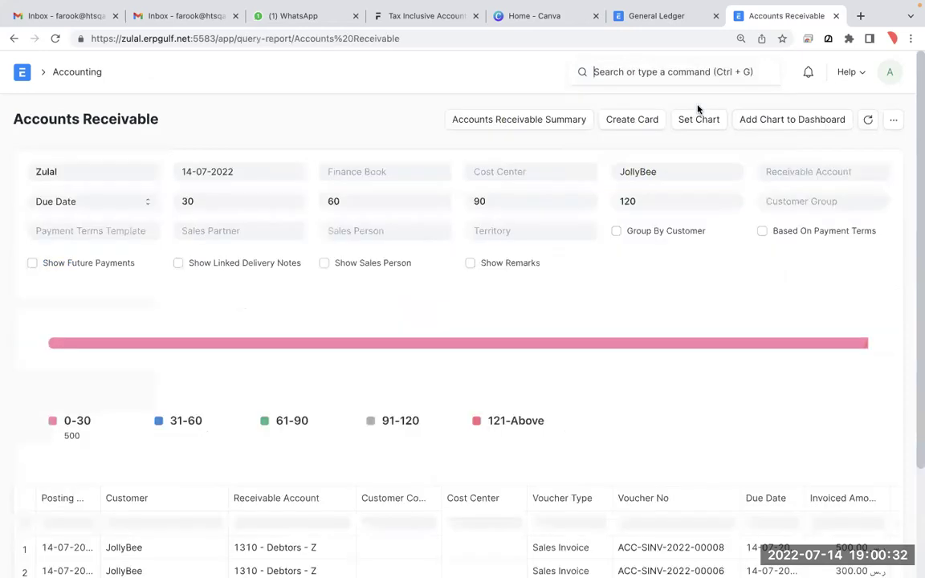
Check the JollyBee rows in the Accounts Receivable report and refresh the report data.
scroll(578, 329, "down", 2)
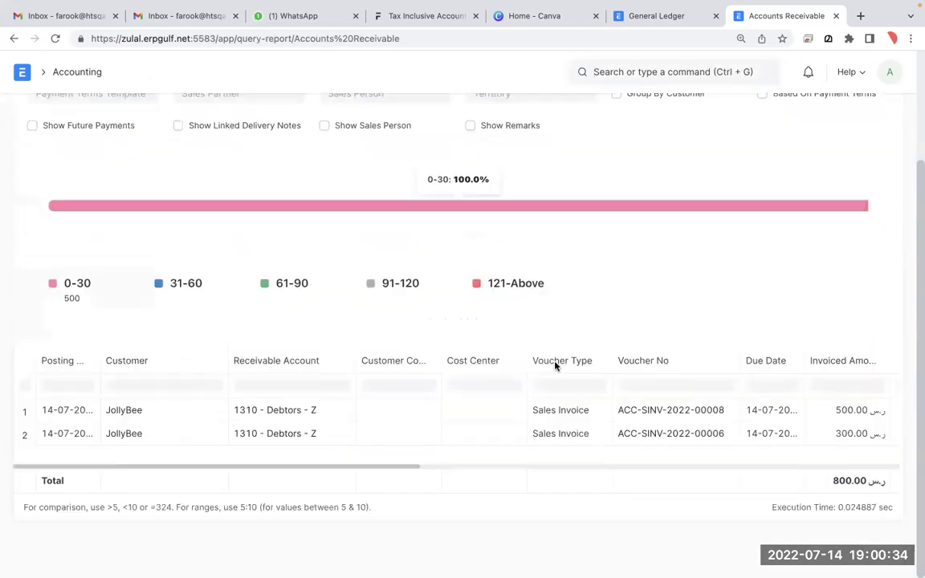
scroll(673, 449, "up", 2)
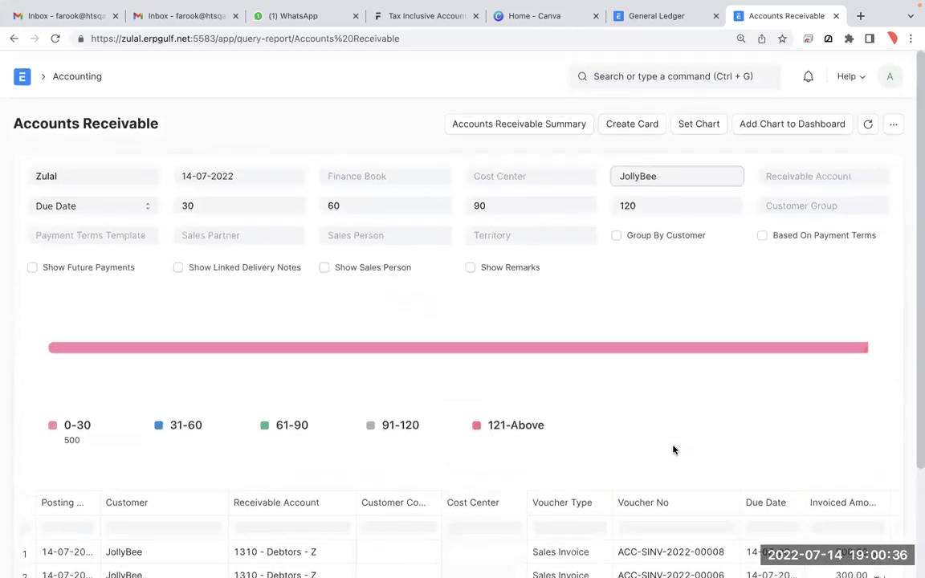
left_click(872, 120)
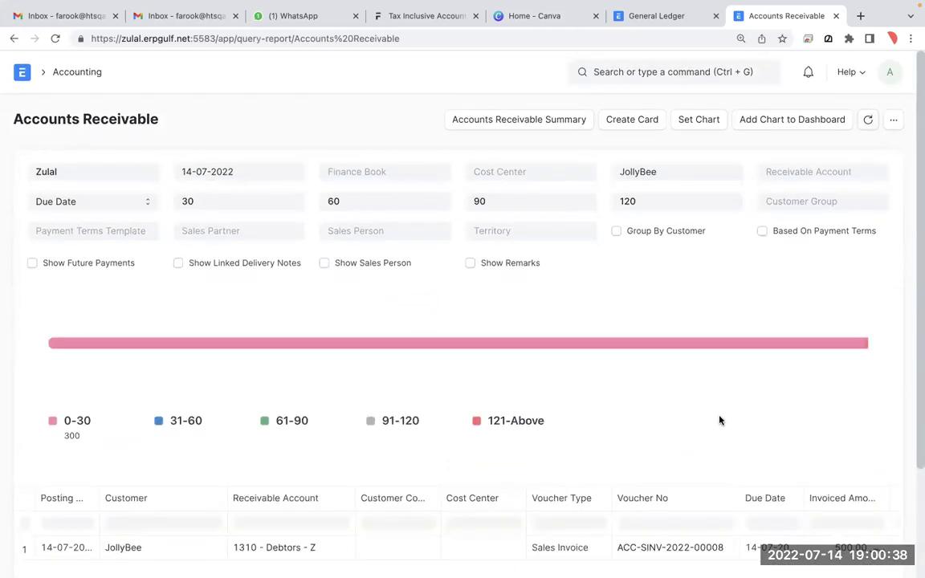
Examine the invoiced, paid and outstanding amounts of the remaining JollyBee invoice in the refreshed report.
scroll(719, 419, "down", 2)
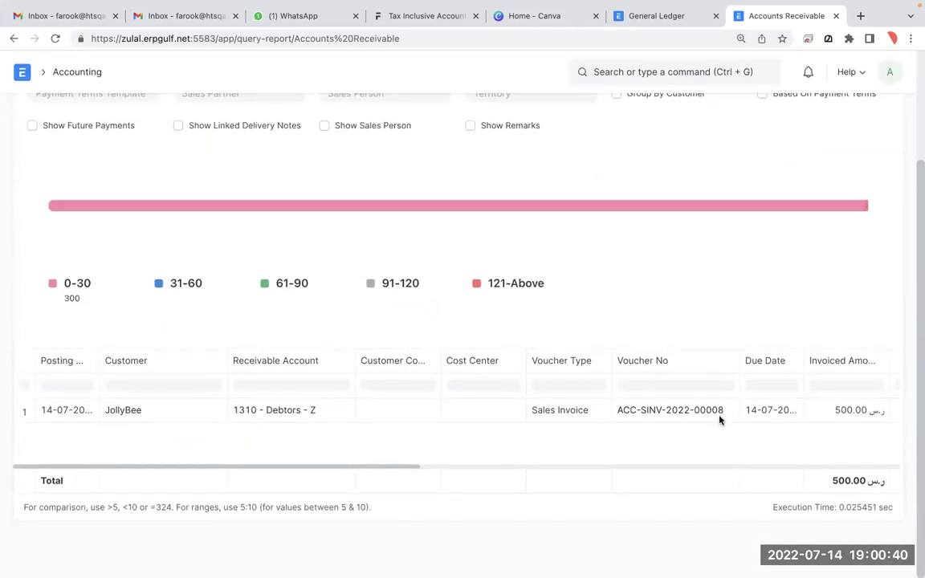
scroll(772, 411, "right", 10)
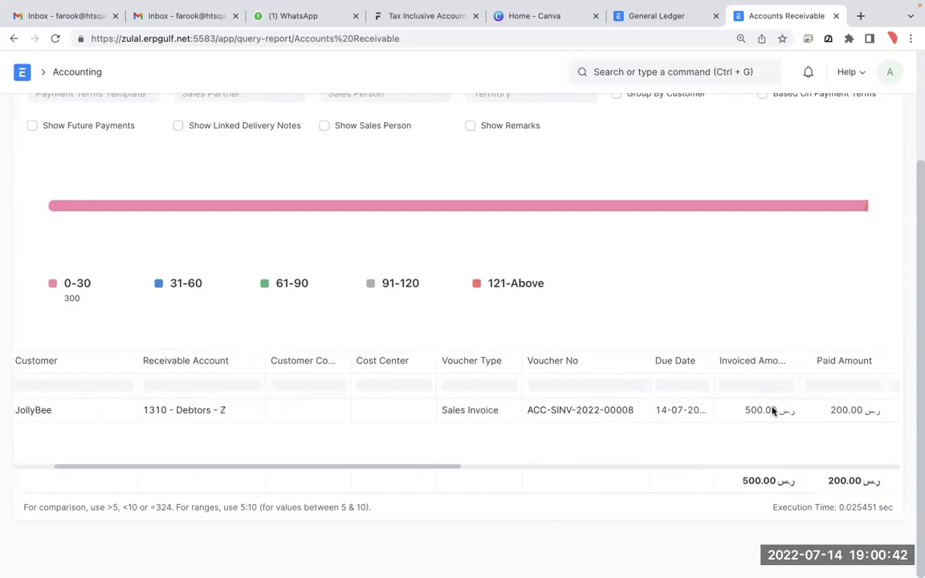
scroll(771, 410, "right", 5)
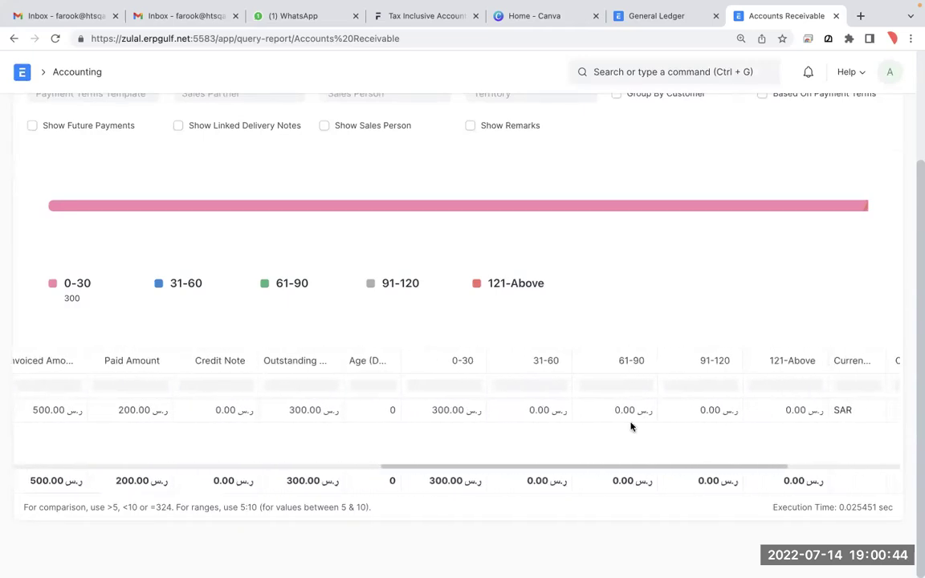
scroll(522, 425, "left", 4)
scroll(522, 426, "left", 1)
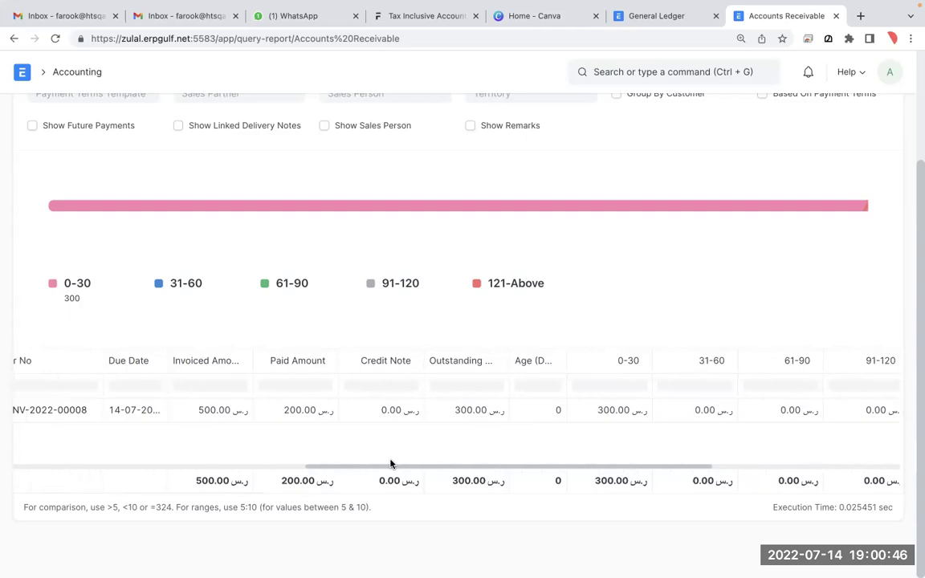
key("super+shift+a")
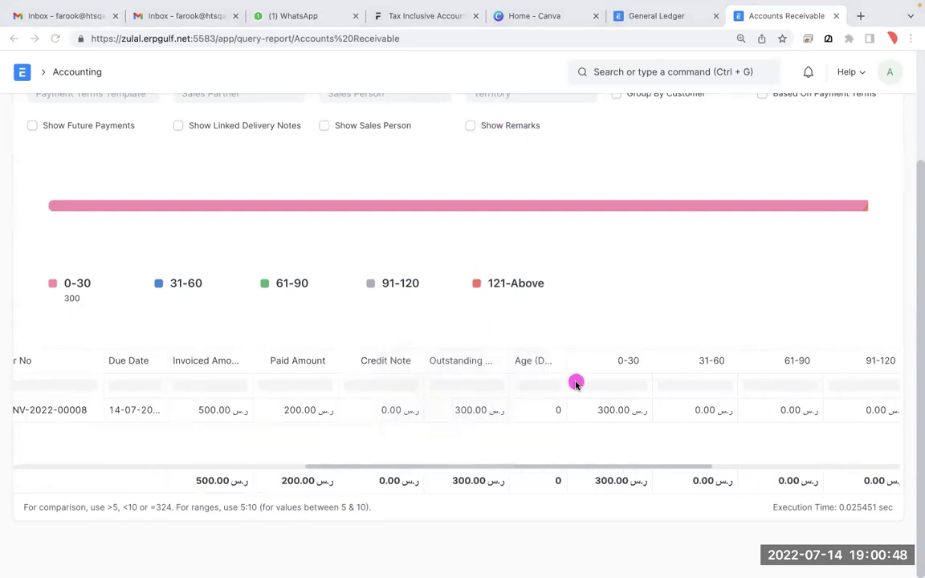
mouse_move(495, 321)
left_mouse_down()
mouse_move(408, 336)
mouse_move(411, 488)
mouse_move(537, 499)
mouse_move(528, 322)
mouse_move(405, 335)
mouse_move(410, 507)
left_mouse_up()
left_click_drag(493, 435, 475, 465)
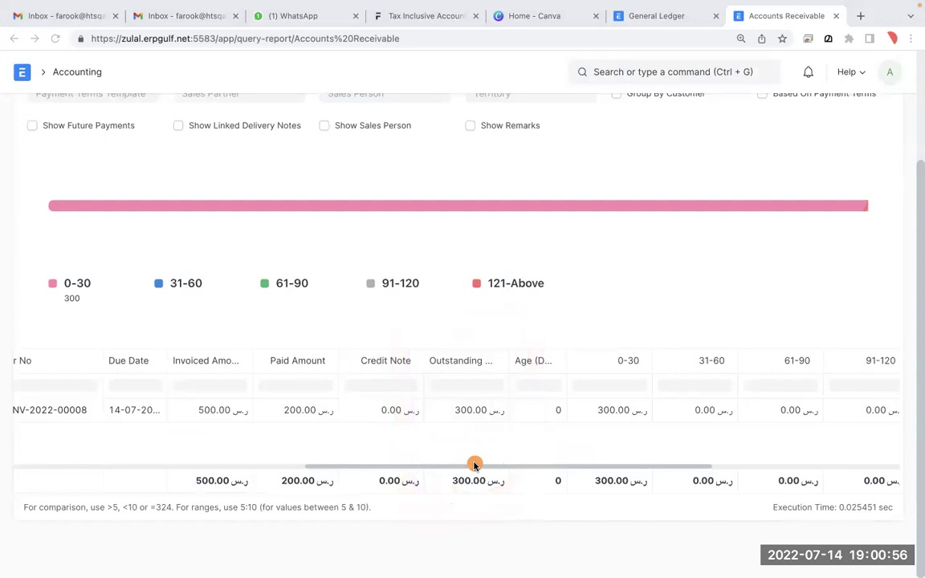
key("Escape")
scroll(474, 466, "left", 10)
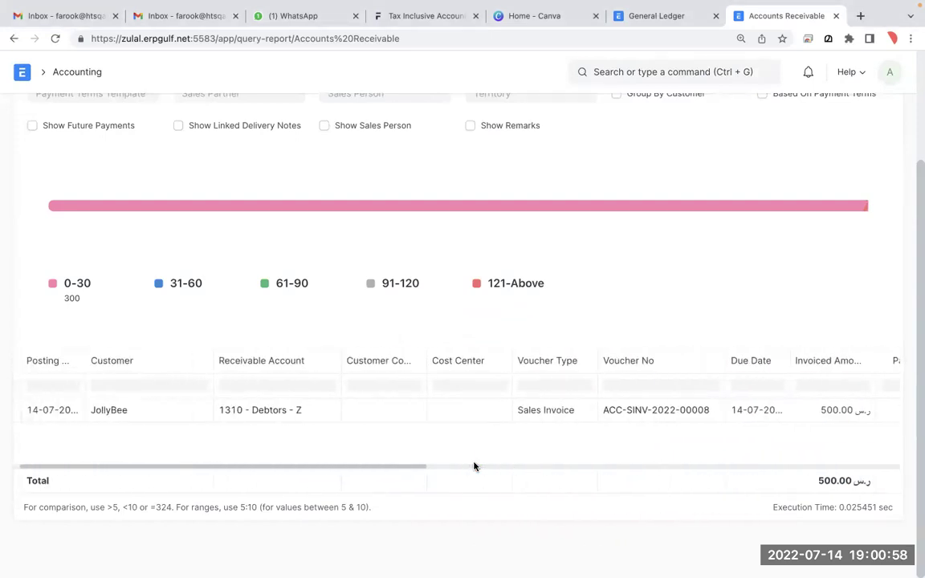
Go back to the Sales Invoice list and review the payment status of the JollyBee invoices.
key("alt+Left")
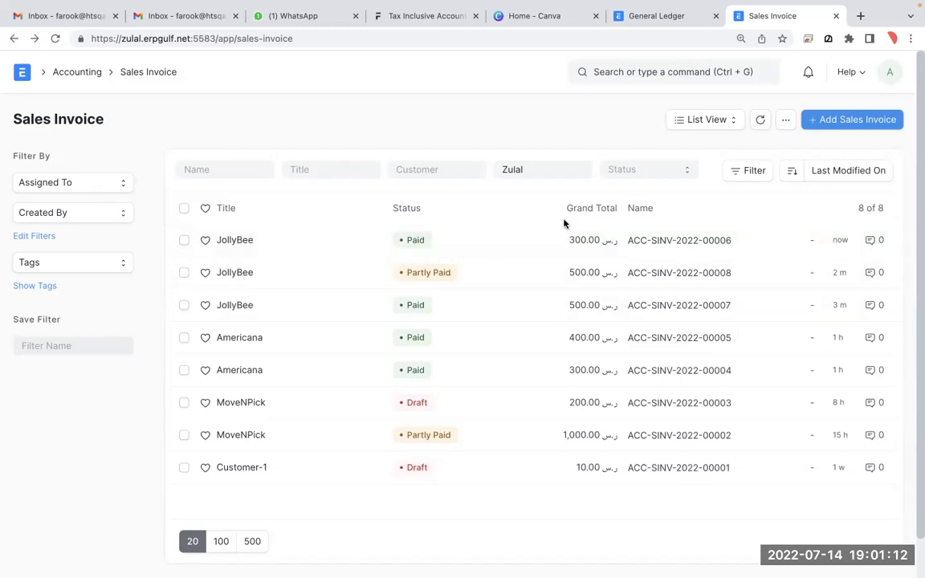
key("super+shift+a")
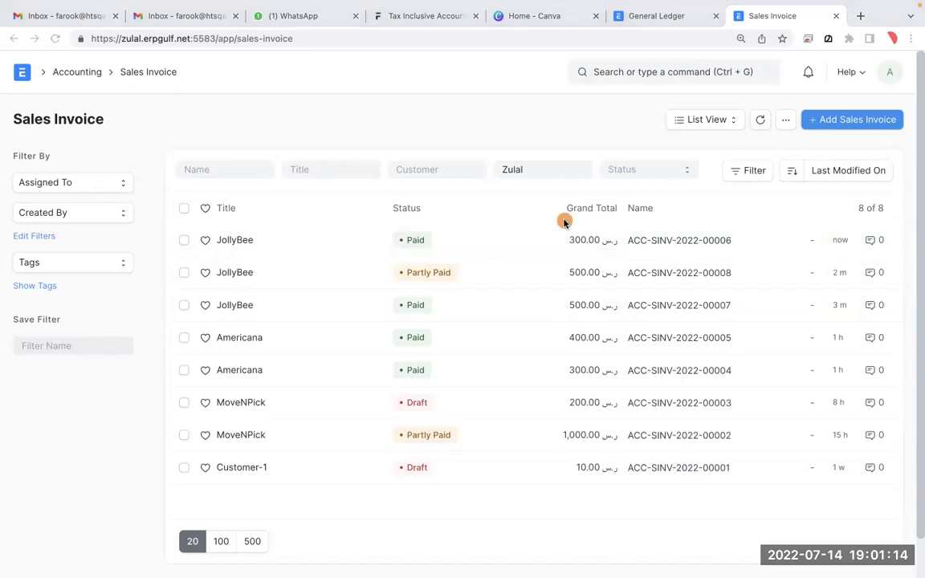
mouse_move(426, 233)
left_mouse_down()
mouse_move(413, 314)
mouse_move(369, 214)
left_mouse_up()
key("super+shift+a")
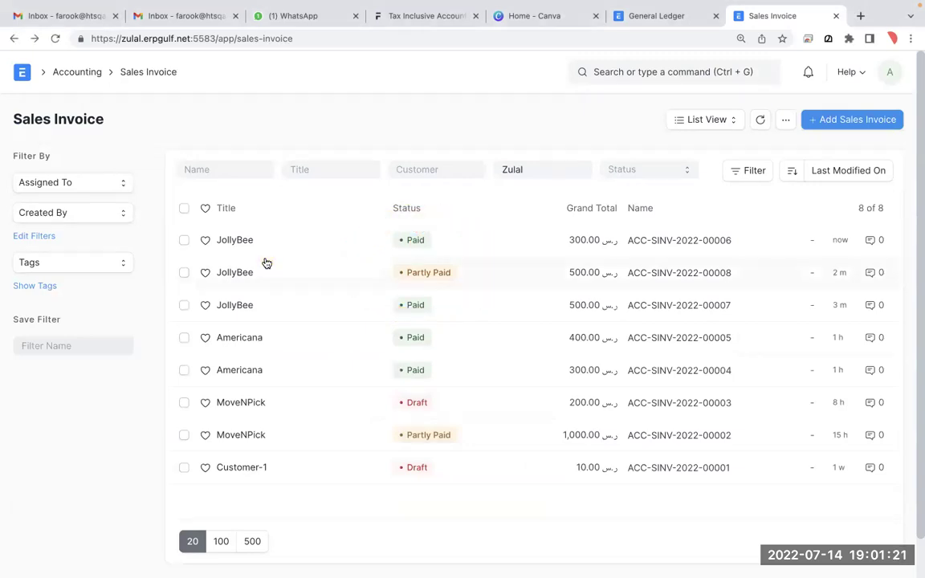
Search for "journal", open the Journal Entry list and start a new journal entry.
left_click(610, 72)
type("journal")
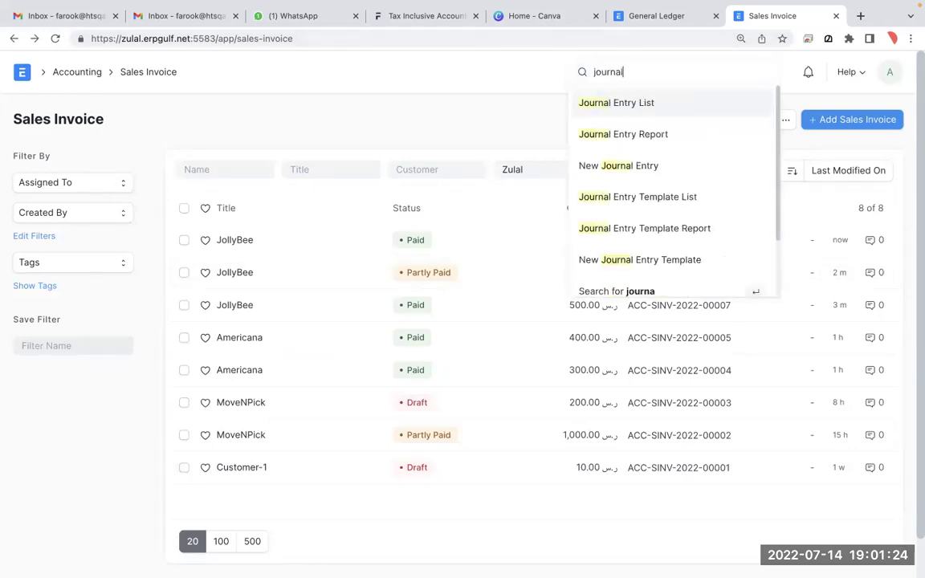
left_click(616, 102)
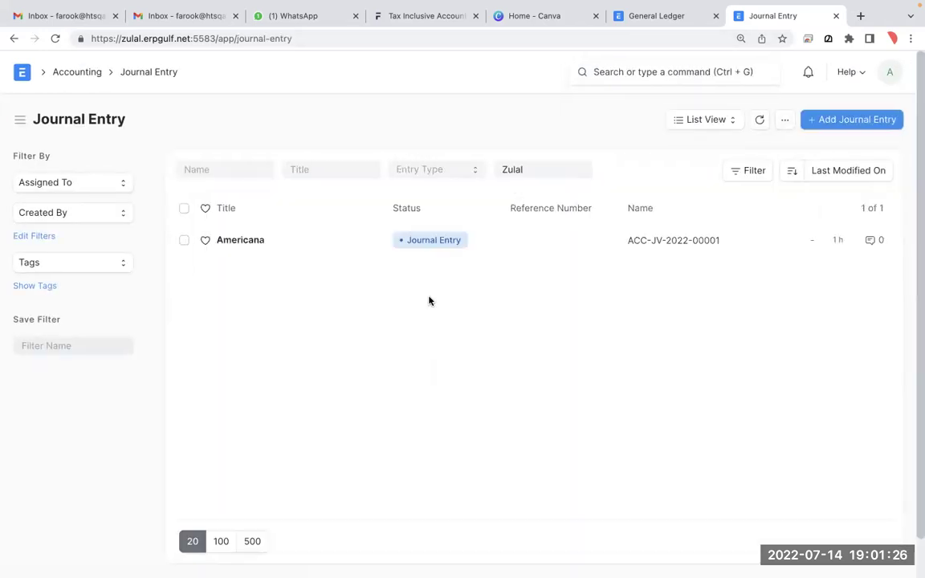
left_click(877, 120)
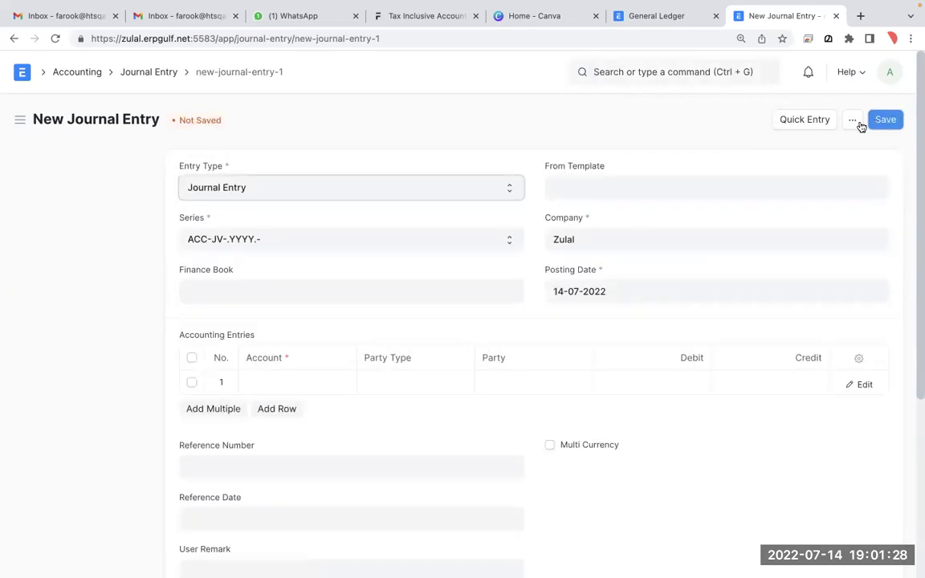
Set the new journal entry's posting date to 01-06-2022.
left_click(636, 298)
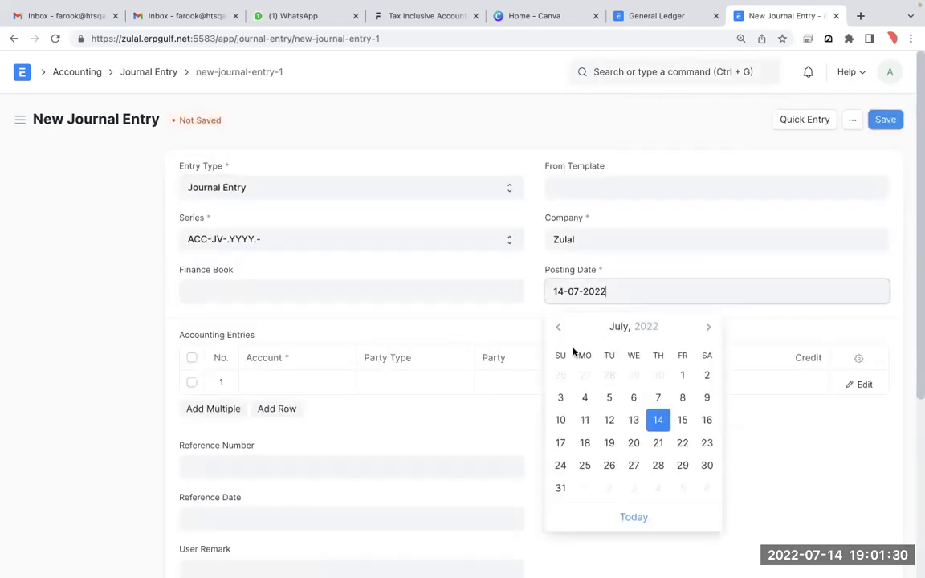
left_click(557, 329)
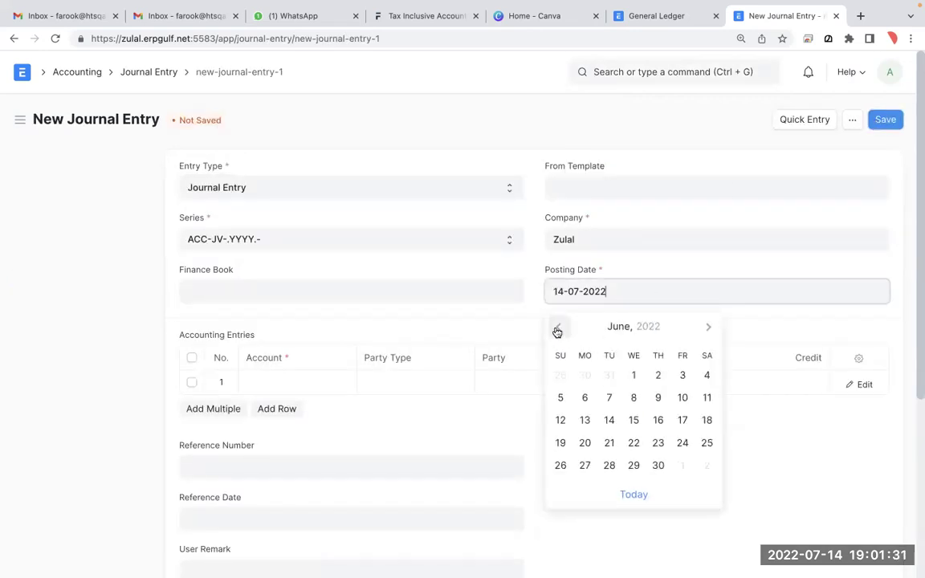
left_click(635, 374)
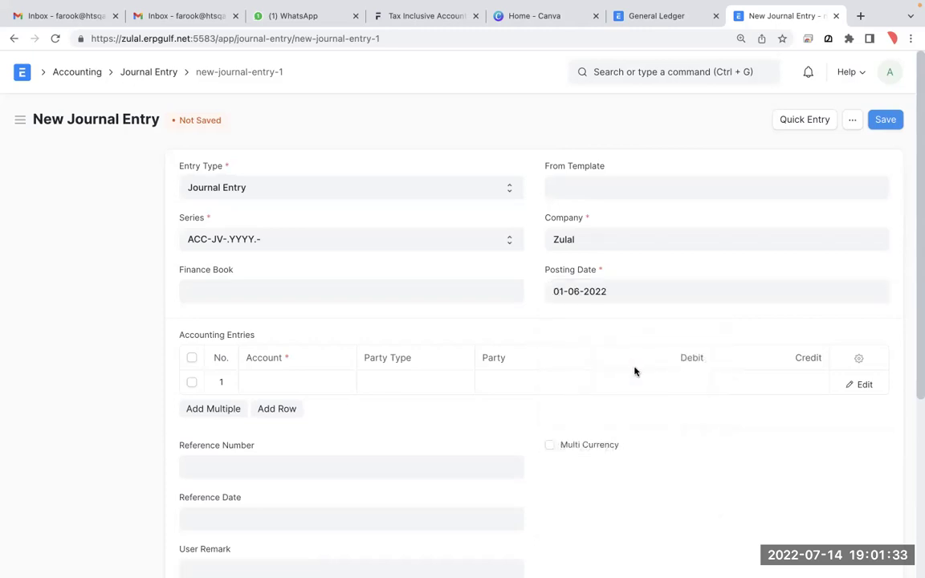
Set the first accounting row's party type to Customer and its party to JollyBee.
left_click(401, 382)
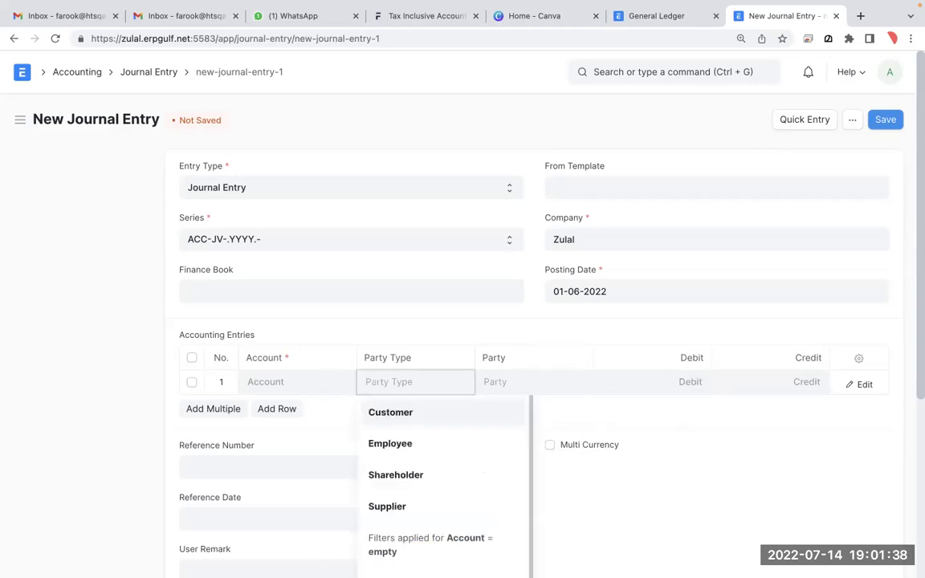
type("jol")
key("BackSpace")
key("BackSpace")
key("BackSpace")
type("cus")
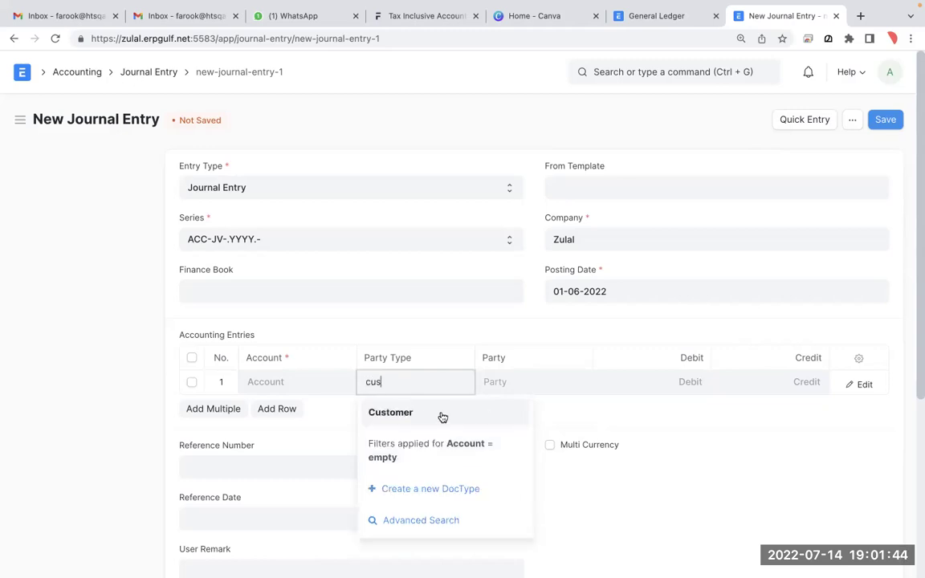
left_click(443, 413)
left_click(527, 387)
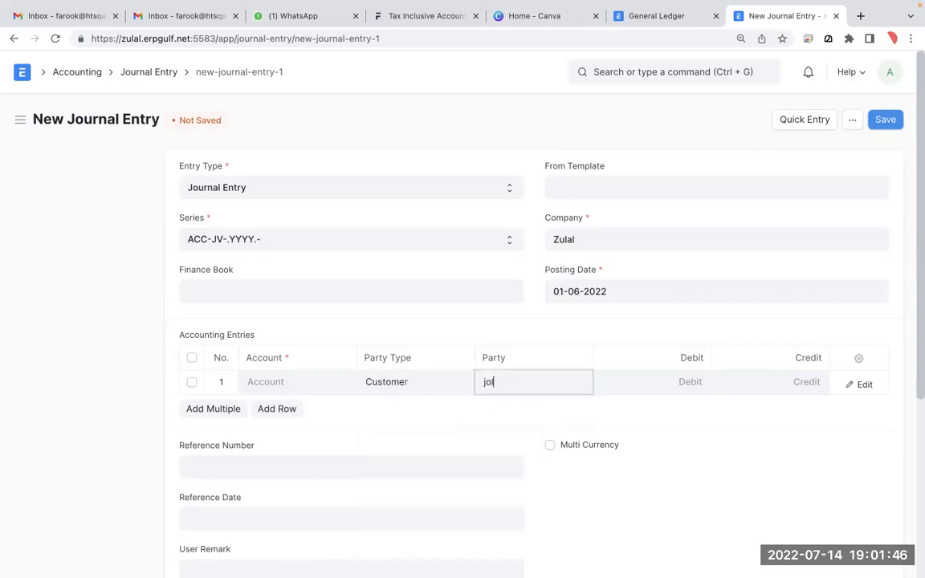
type("joll")
left_click(537, 413)
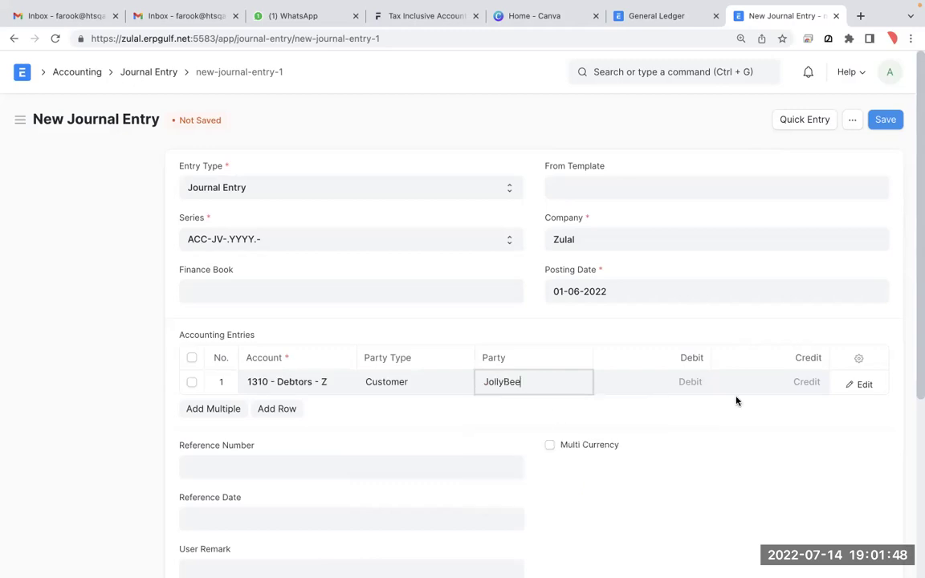
Enter a credit of 1000 on the JollyBee row and add a second accounting row.
left_click(774, 374)
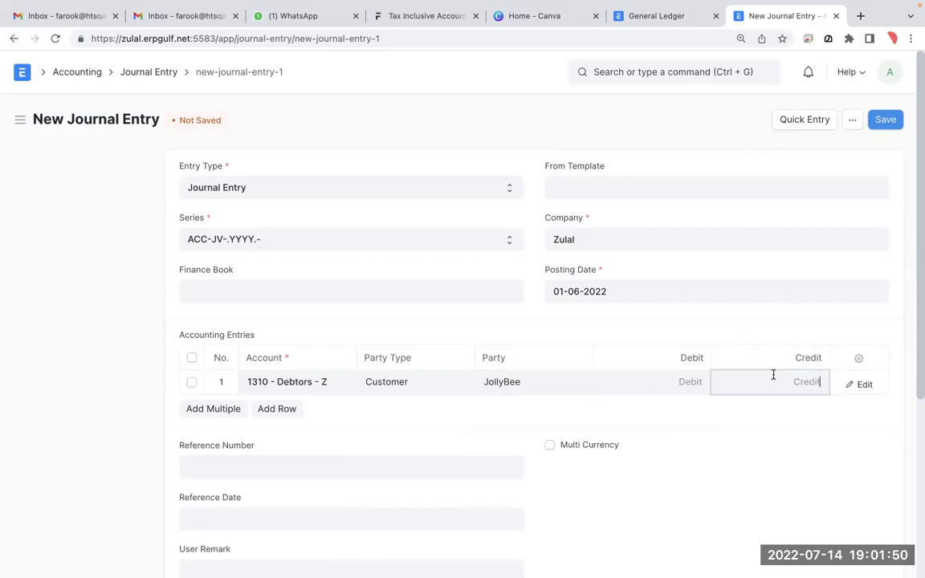
type("50")
type("1000")
key("Tab")
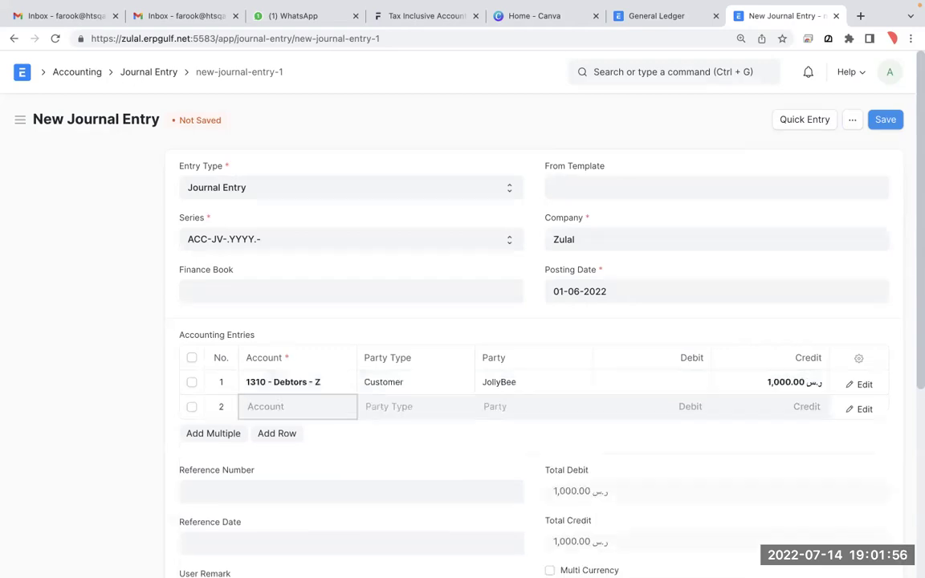
Set the second accounting row's account to 1110 - Cash - Z.
left_click(388, 407)
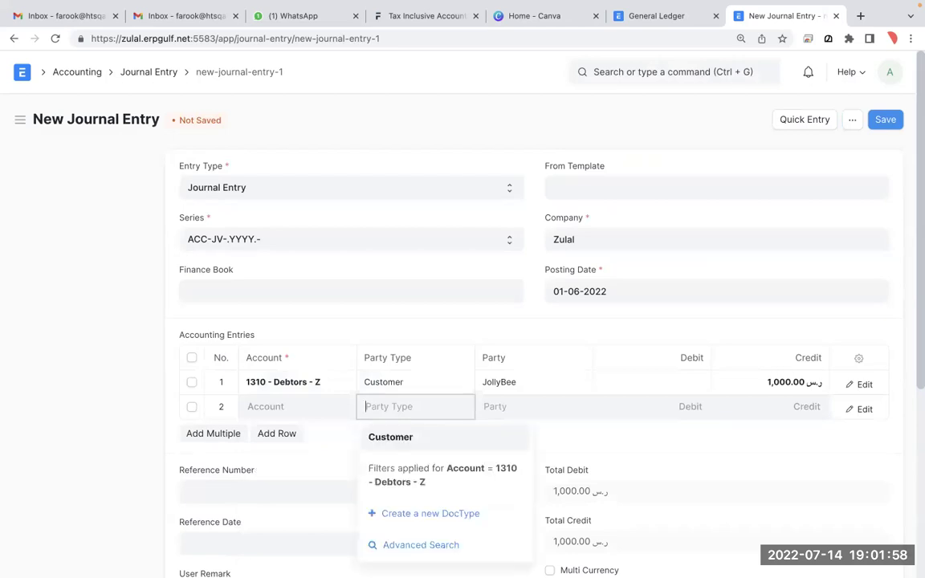
left_click(332, 408)
type("cas")
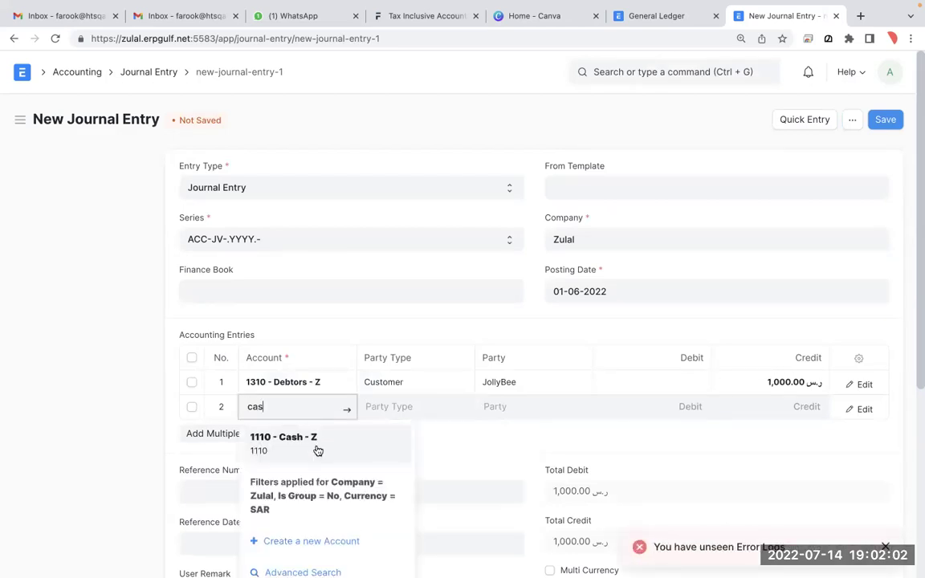
left_click(315, 448)
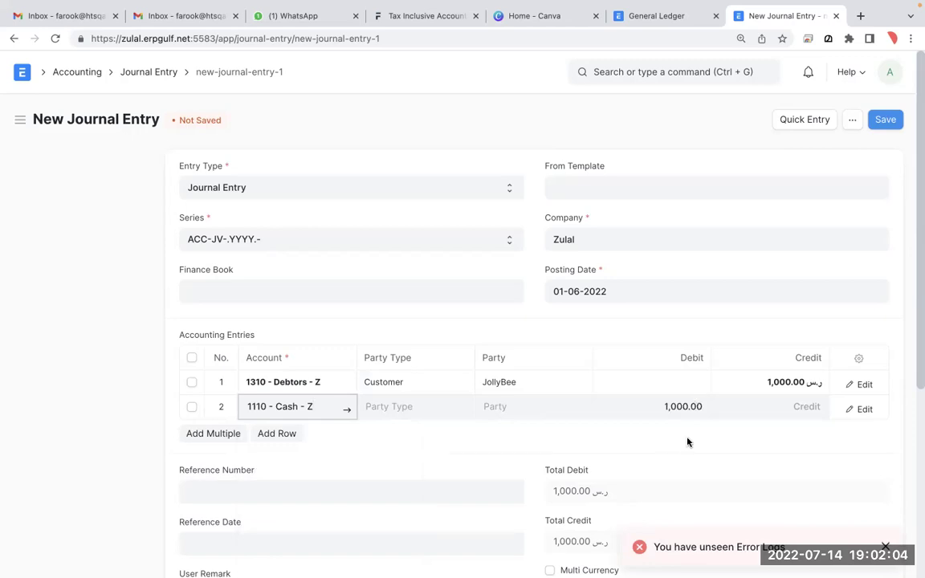
Save the JollyBee journal entry and submit it permanently.
left_click(884, 119)
left_click(882, 124)
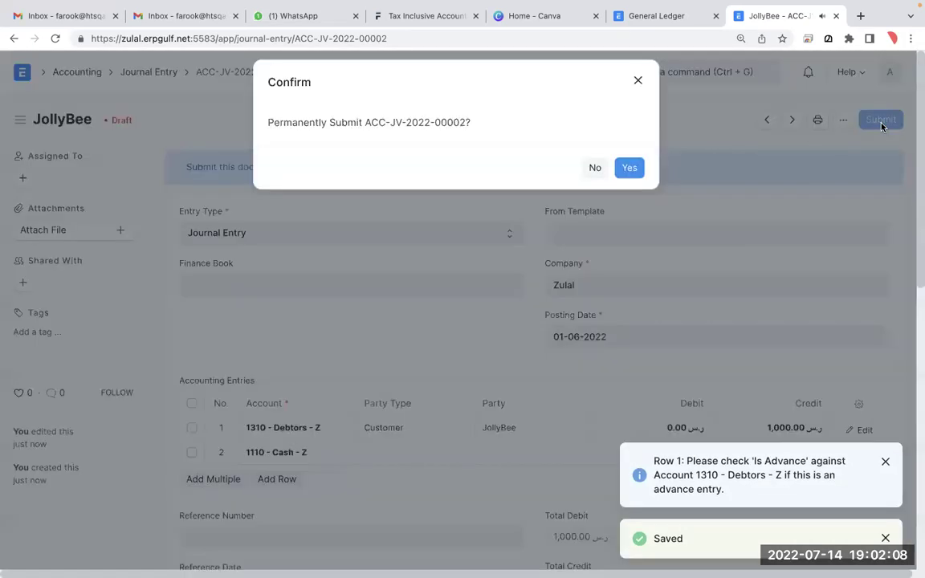
left_click(638, 182)
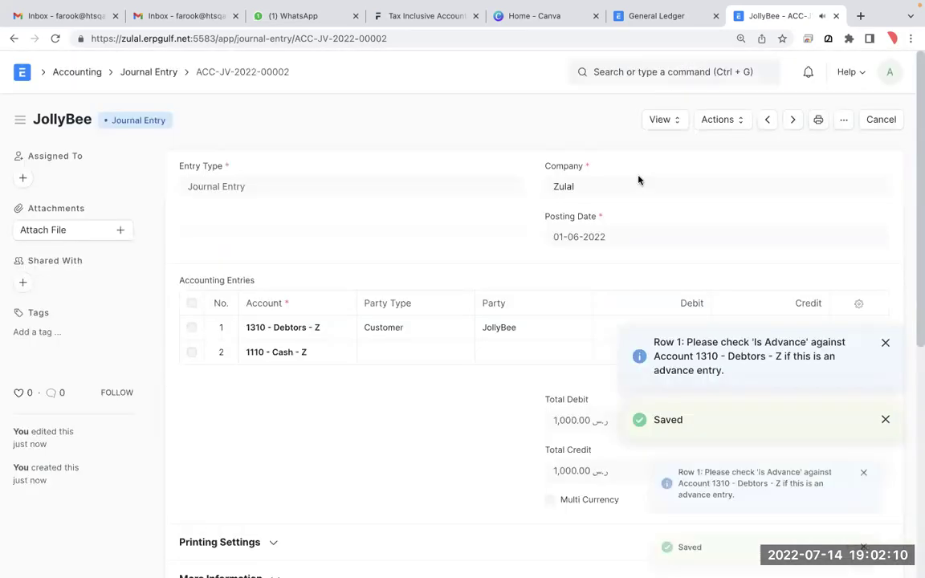
Open the Accounts Receivable report and examine JollyBee's paid, outstanding and ageing amounts for the journal entry and the sales invoice.
left_click(686, 70)
type("account rec")
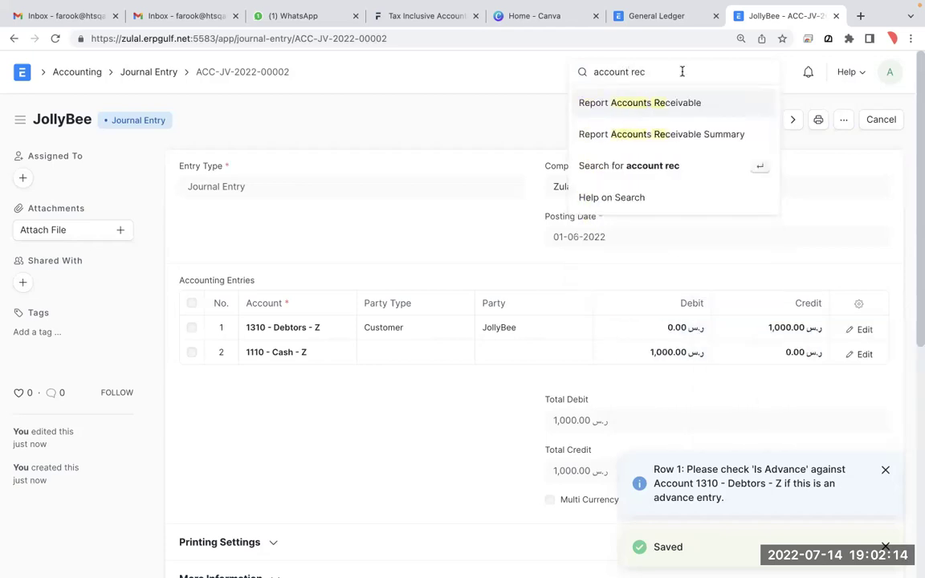
left_click(666, 108)
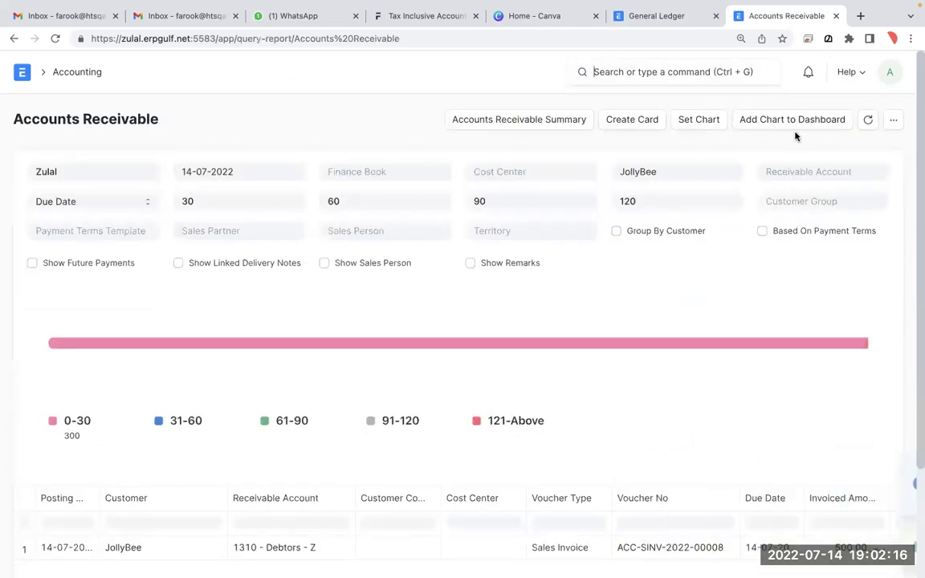
scroll(557, 526, "down", 3)
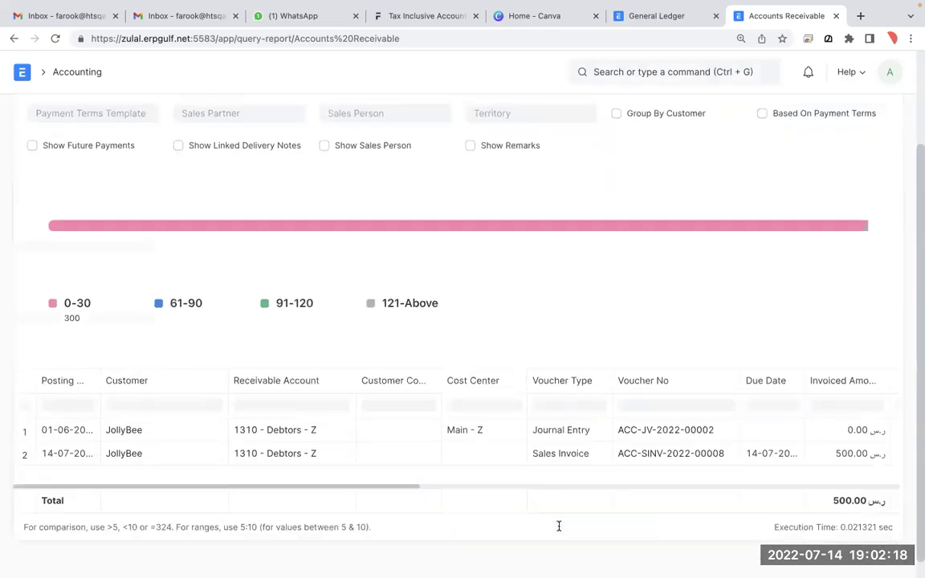
scroll(775, 436, "right", 10)
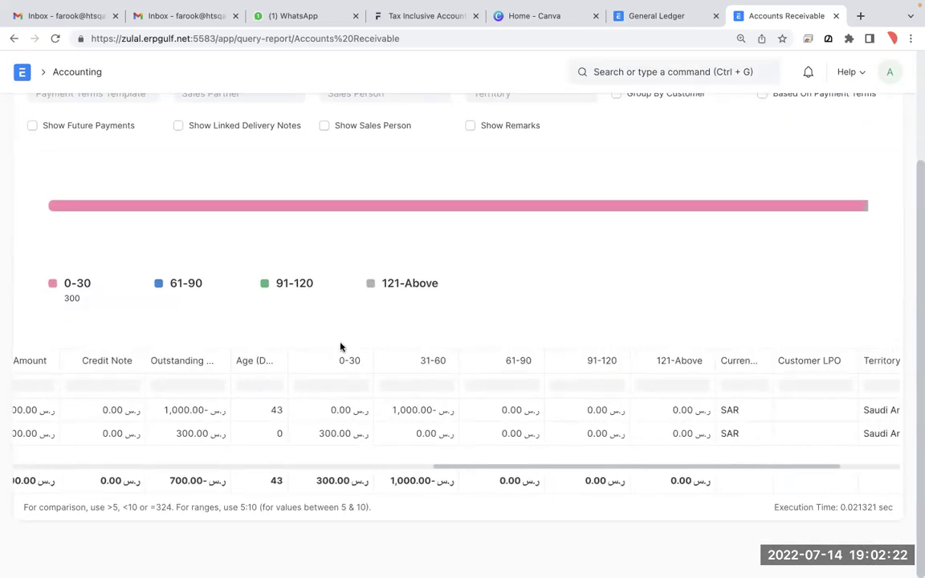
scroll(574, 416, "right", 5)
scroll(574, 415, "left", 5)
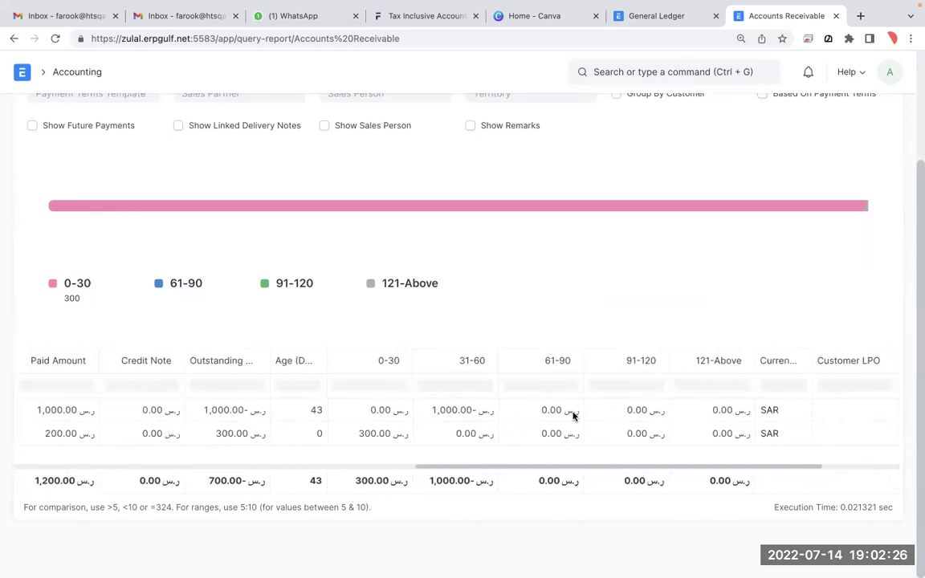
scroll(574, 415, "left", 1)
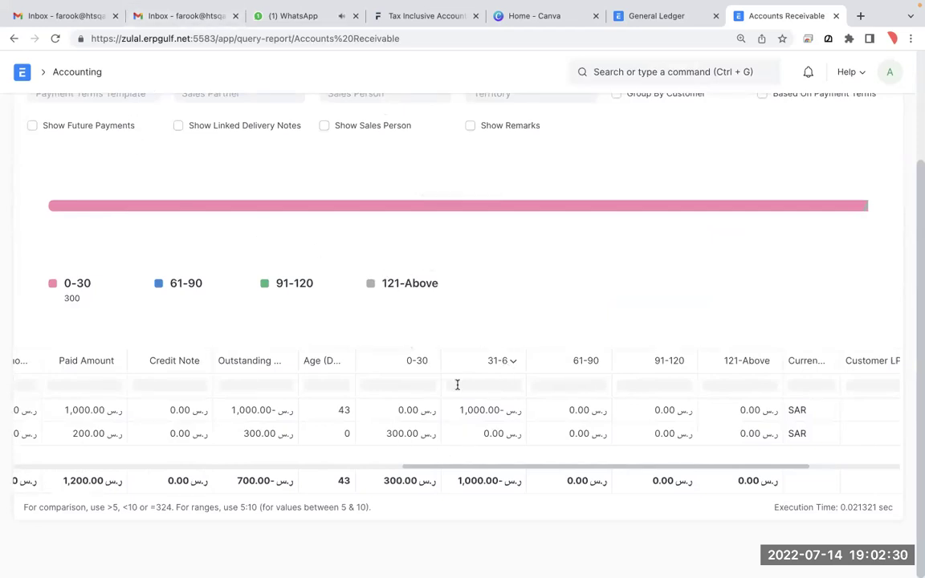
Outline the 0-30 ageing column with the on-screen brush and exit the annotation mode.
key("super+shift+a")
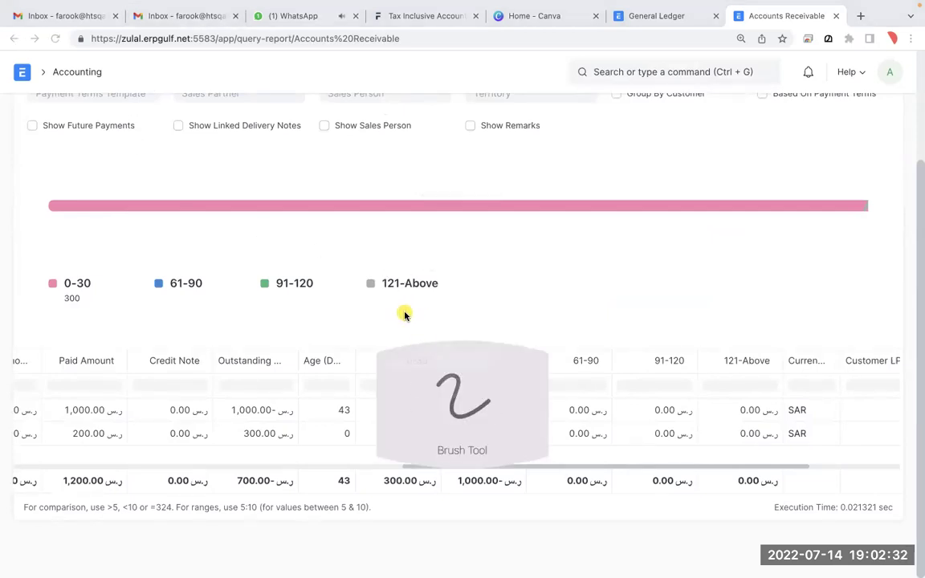
mouse_move(434, 321)
left_mouse_down()
mouse_move(363, 325)
mouse_move(372, 482)
mouse_move(424, 481)
mouse_move(433, 369)
left_mouse_up()
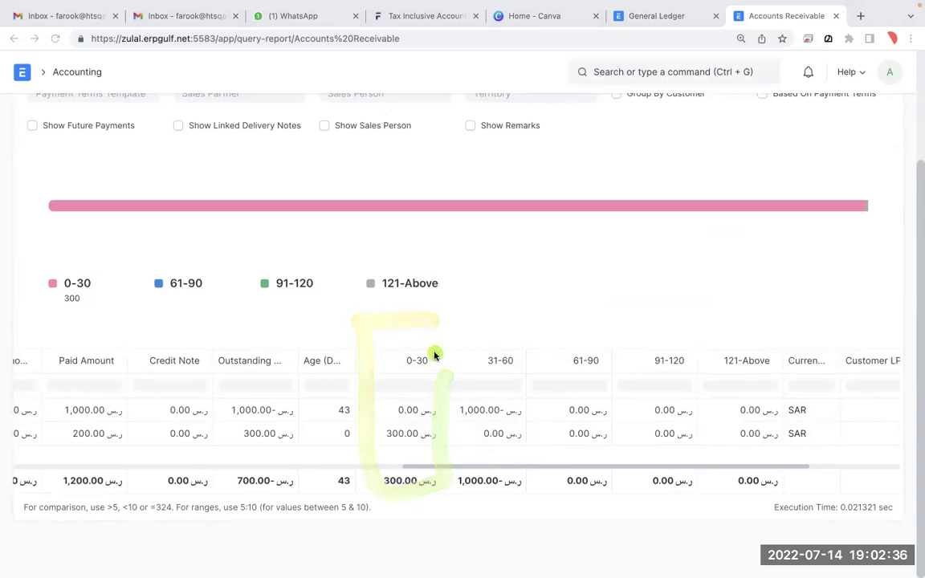
key("Escape")
Leave the report, search for "sales inv" and open the Sales Invoice list.
key("super+bracketleft")
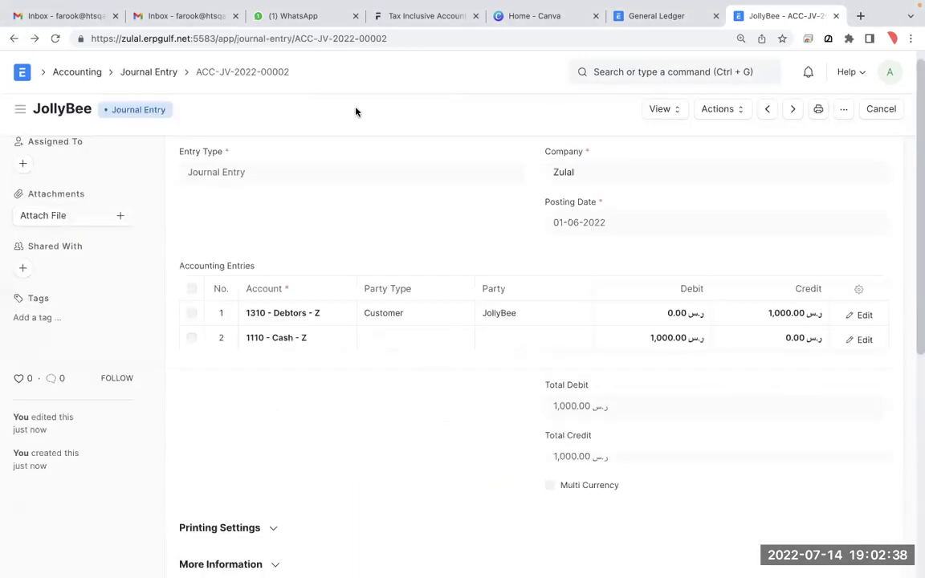
left_click(698, 79)
type("sales inv")
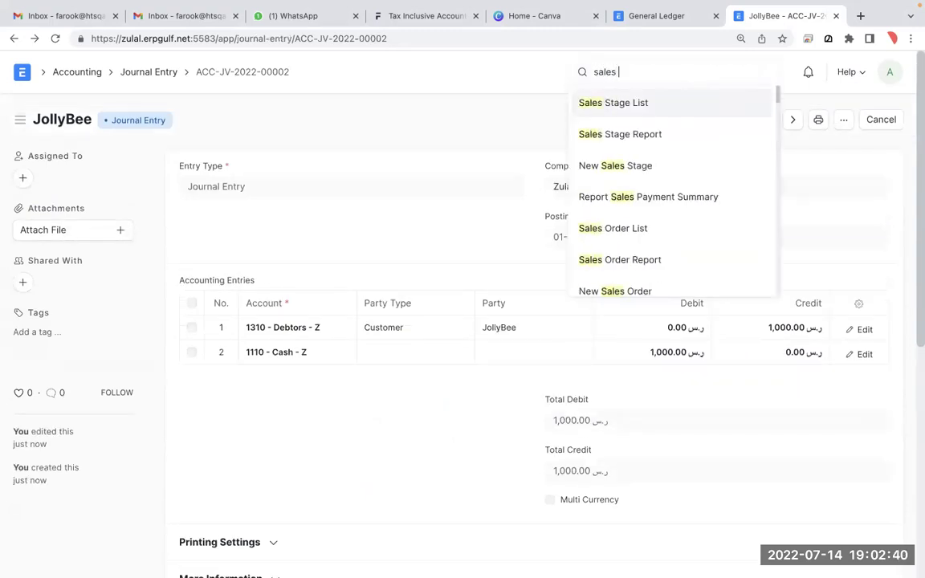
left_click(667, 102)
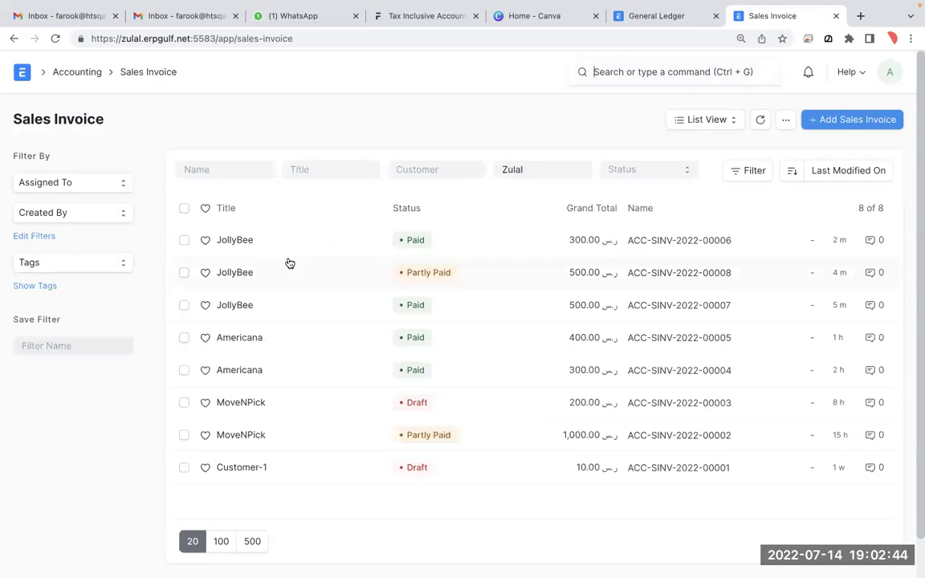
Handwrite 1000, 500 and 200 over the invoice list with the on-screen brush and clear the drawing.
key("ctrl+alt+b")
mouse_move(269, 245)
left_mouse_down()
mouse_move(219, 242)
mouse_move(193, 298)
mouse_move(474, 319)
mouse_move(374, 228)
mouse_move(182, 241)
mouse_move(385, 251)
mouse_move(477, 271)
mouse_move(206, 305)
mouse_move(176, 263)
mouse_move(184, 249)
left_mouse_up()
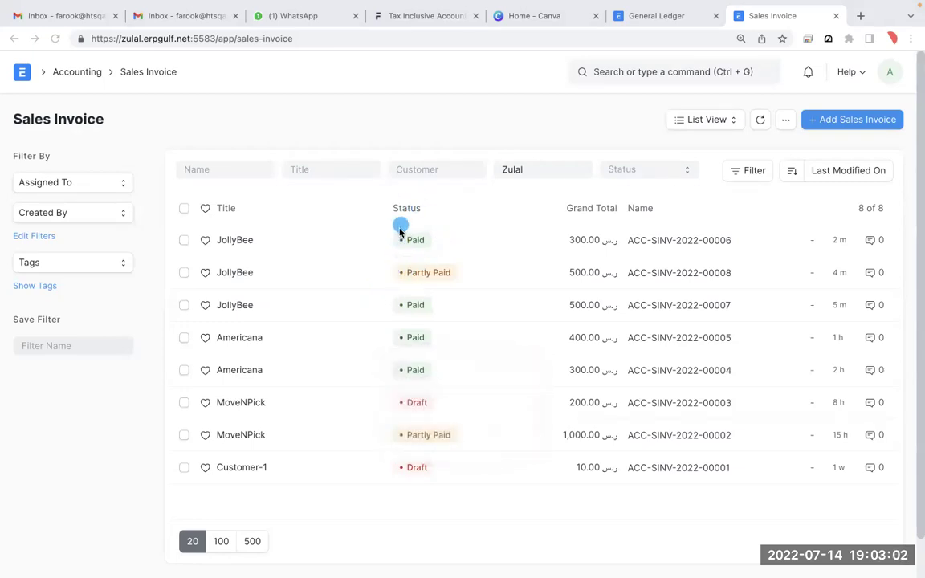
left_click_drag(297, 166, 300, 245)
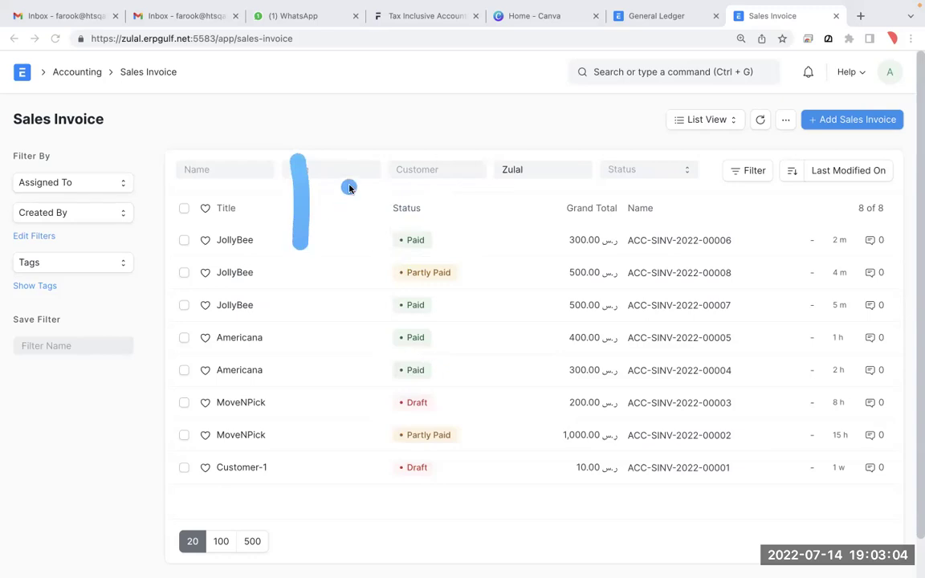
left_click_drag(349, 187, 354, 180)
mouse_move(425, 155)
left_mouse_down()
mouse_move(432, 190)
mouse_move(419, 161)
left_mouse_up()
mouse_move(472, 152)
left_mouse_down()
mouse_move(496, 164)
mouse_move(441, 155)
left_mouse_up()
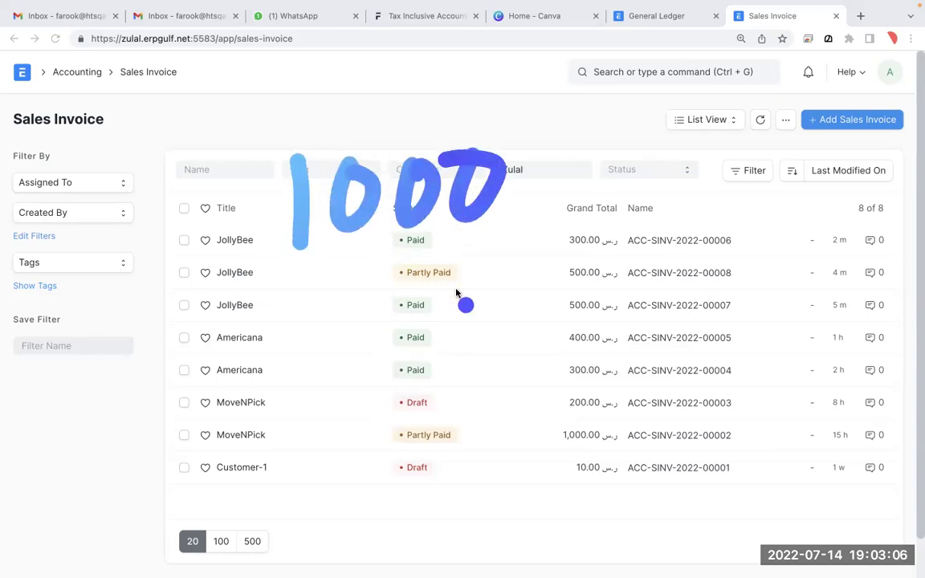
mouse_move(405, 253)
left_mouse_down()
mouse_move(380, 287)
mouse_move(382, 325)
left_mouse_up()
left_click_drag(444, 252, 483, 277)
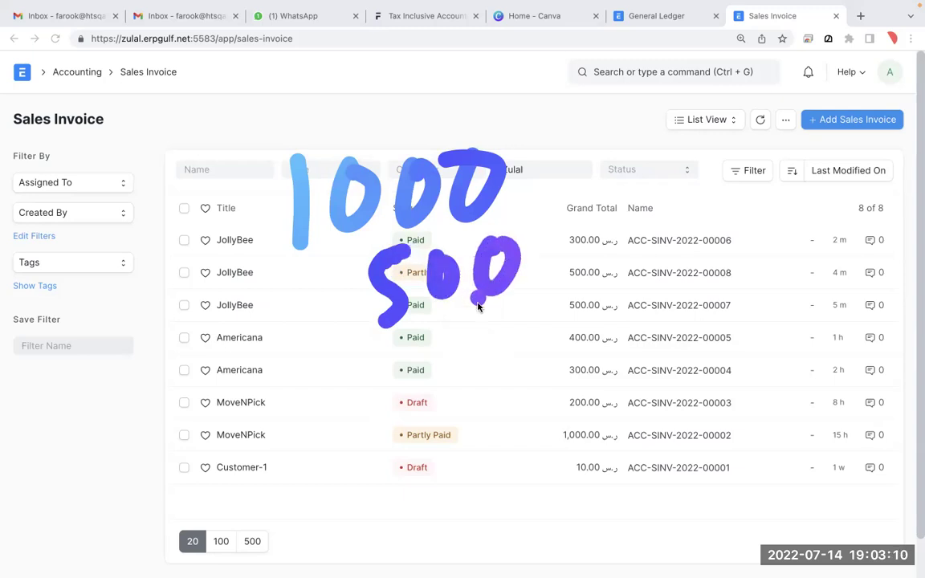
left_click_drag(400, 337, 433, 397)
left_click_drag(470, 328, 468, 331)
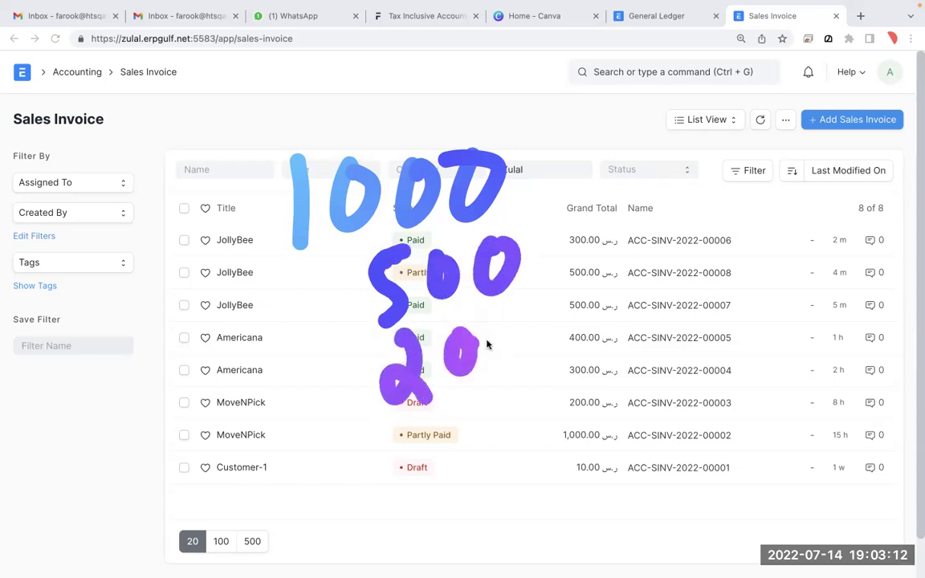
left_click_drag(528, 314, 526, 318)
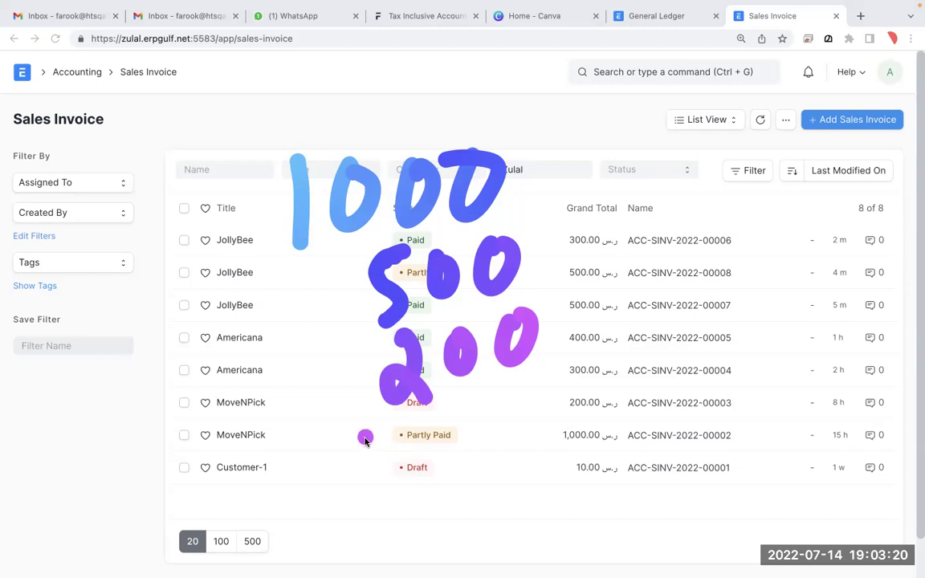
key("f")
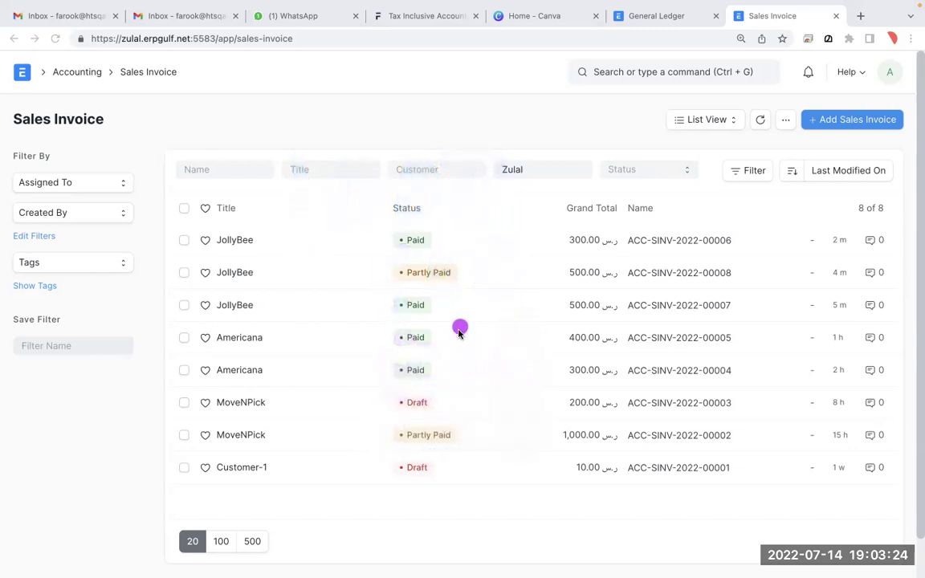
left_click_drag(156, 152, 162, 221)
left_click_drag(211, 155, 169, 240)
left_click(244, 157)
key("f")
Handwrite 1000 and 200 in one column and 500 in another over the invoice list with the on-screen brush.
mouse_move(213, 178)
left_mouse_down()
mouse_move(201, 215)
mouse_move(231, 185)
left_mouse_up()
mouse_move(258, 170)
left_mouse_down()
mouse_move(257, 200)
mouse_move(269, 172)
left_mouse_up()
mouse_move(297, 172)
left_mouse_down()
mouse_move(301, 194)
mouse_move(305, 170)
left_mouse_up()
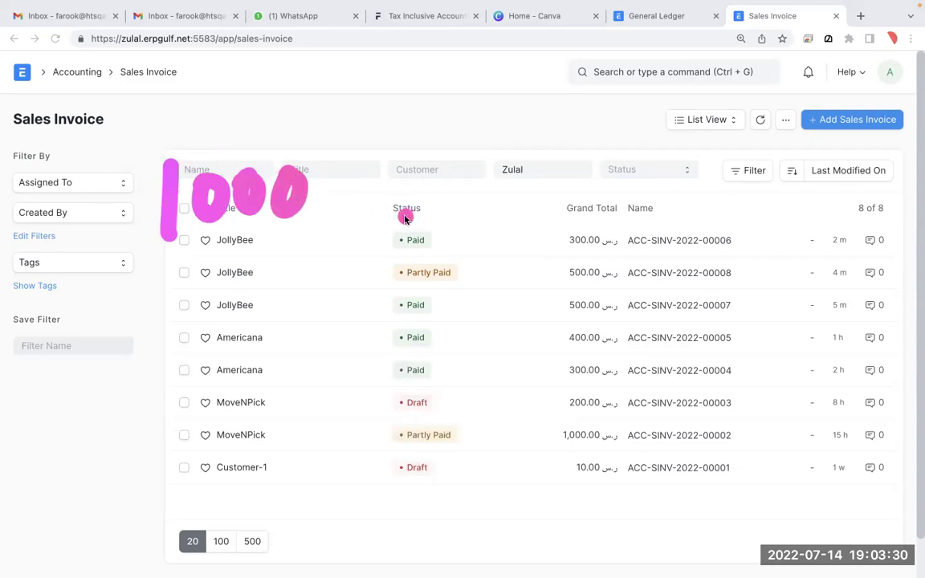
mouse_move(414, 269)
left_mouse_down()
mouse_move(415, 238)
mouse_move(419, 264)
mouse_move(473, 279)
mouse_move(532, 269)
mouse_move(522, 244)
left_mouse_up()
mouse_move(215, 276)
left_mouse_down()
mouse_move(219, 314)
mouse_move(252, 321)
left_mouse_up()
mouse_move(283, 275)
left_mouse_down()
mouse_move(281, 303)
mouse_move(273, 277)
left_mouse_up()
left_click_drag(310, 269, 307, 273)
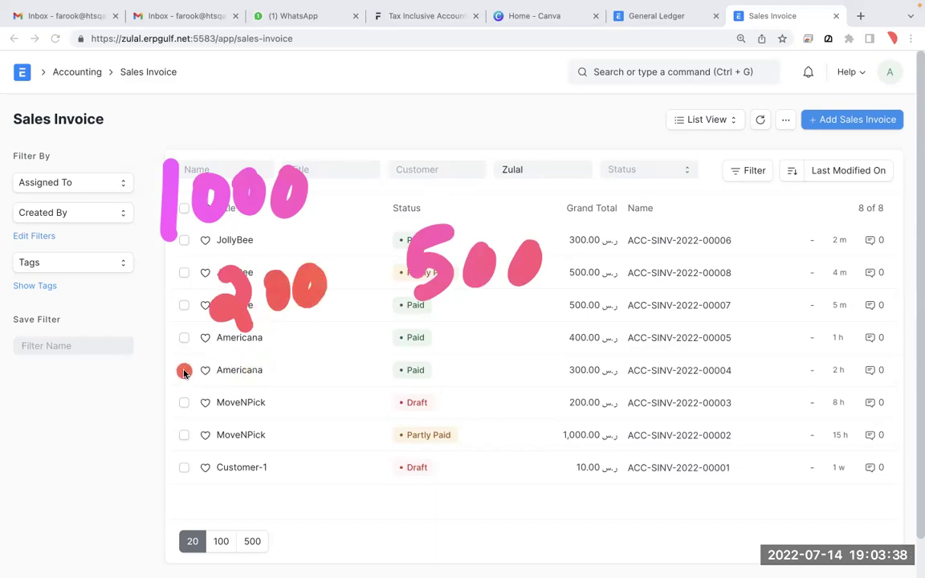
Draw a totals line beneath the handwritten amounts and write the sums 1200 and 500 under it.
left_click_drag(106, 368, 590, 371)
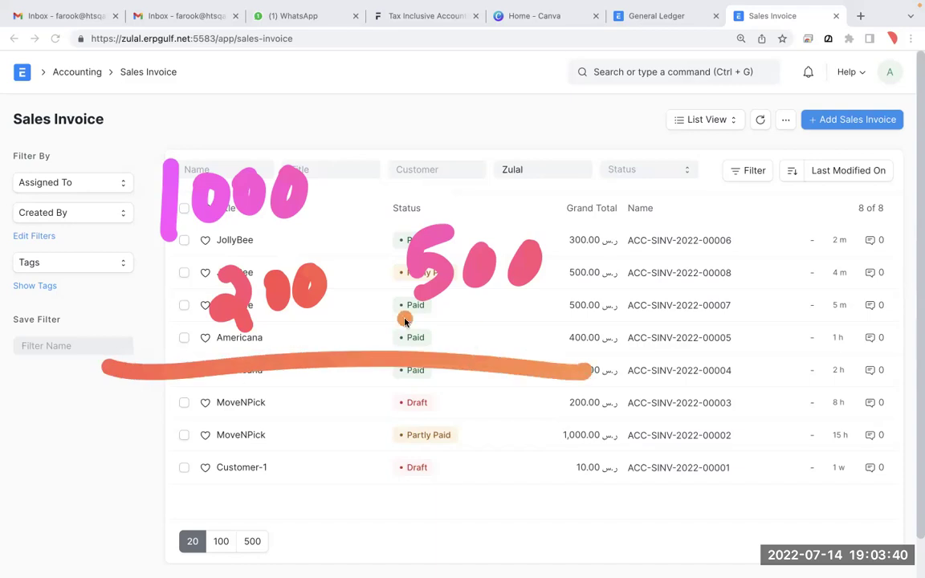
left_click_drag(159, 392, 156, 462)
left_click_drag(193, 397, 230, 458)
left_click_drag(256, 414, 259, 428)
left_click_drag(301, 403, 299, 406)
mouse_move(473, 388)
left_mouse_down()
mouse_move(462, 423)
mouse_move(481, 468)
left_mouse_up()
mouse_move(469, 393)
left_mouse_down()
mouse_move(514, 392)
mouse_move(522, 403)
left_mouse_up()
left_click_drag(566, 405, 558, 438)
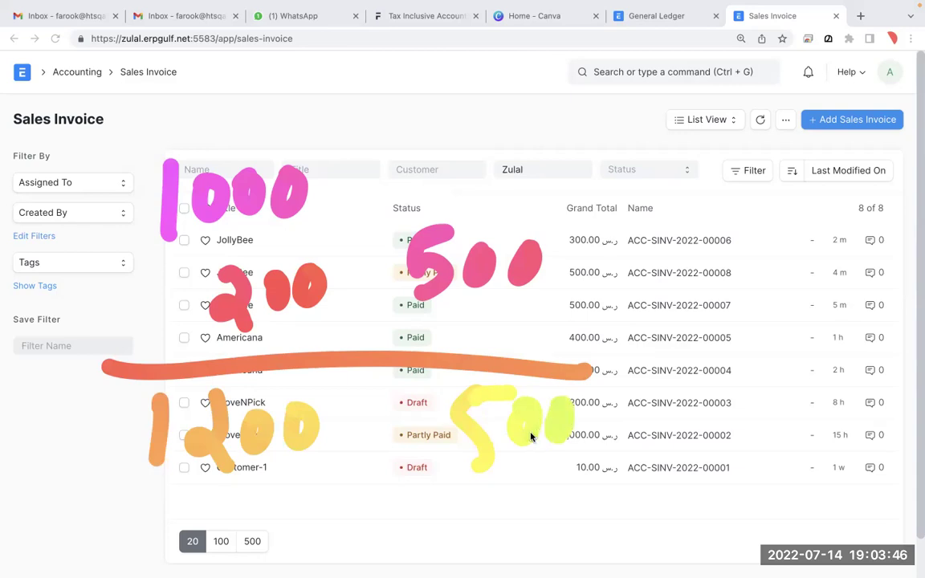
Handwrite the difference 700 beside the sums, circle it and exit the annotation mode.
left_click_drag(698, 320, 721, 401)
left_click_drag(751, 336, 807, 358)
left_click(781, 271)
mouse_move(781, 271)
left_mouse_down()
mouse_move(644, 368)
mouse_move(857, 386)
mouse_move(767, 255)
mouse_move(630, 269)
left_mouse_up()
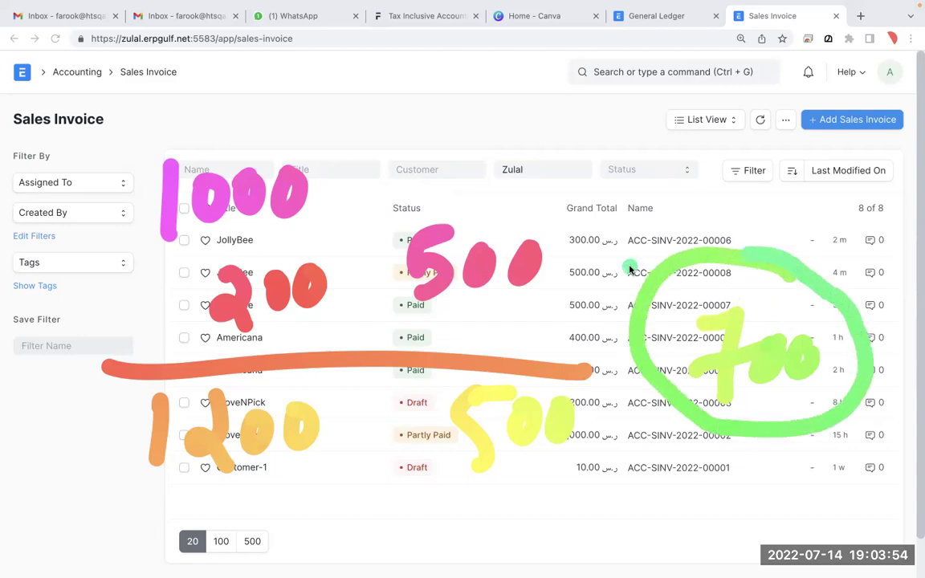
key("Escape")
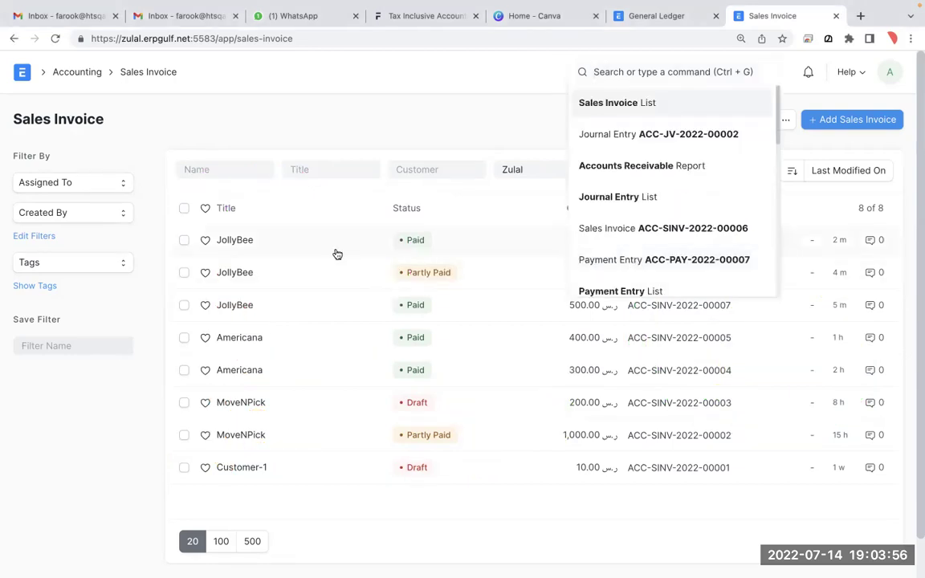
Open JollyBee's partly paid 500.00 sales invoice and return to the invoice list.
left_click(305, 274)
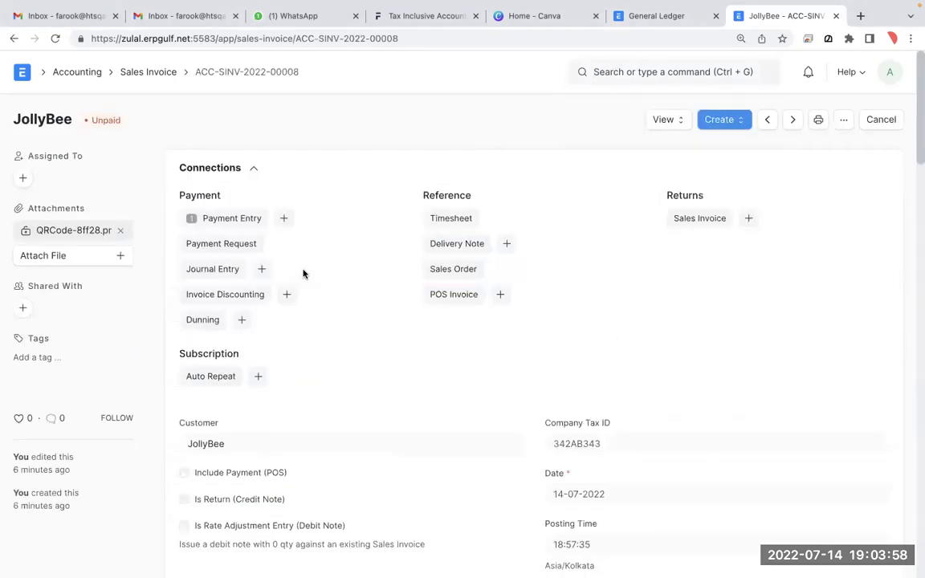
left_click(14, 38)
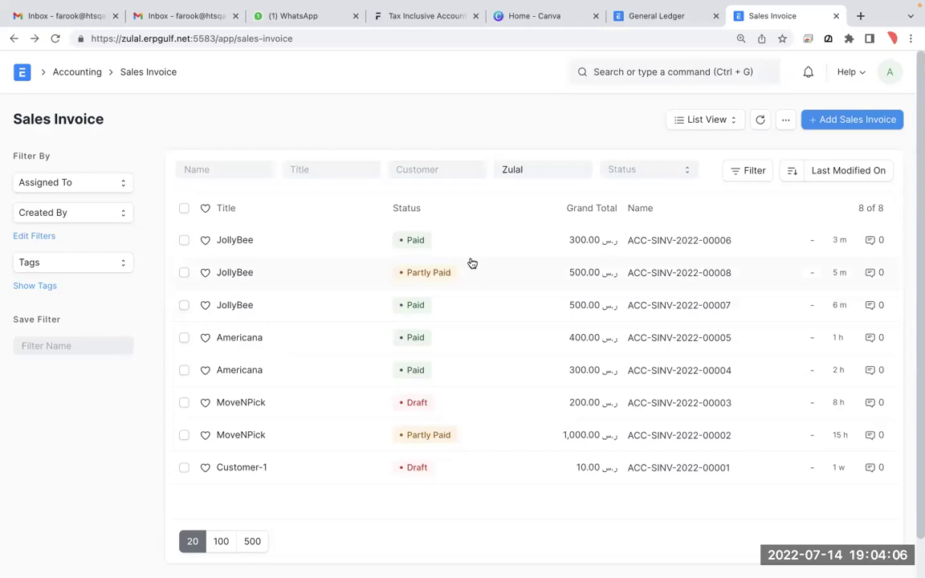
Search for "payment re" and open the Payment Reconciliation tool.
left_click(637, 73)
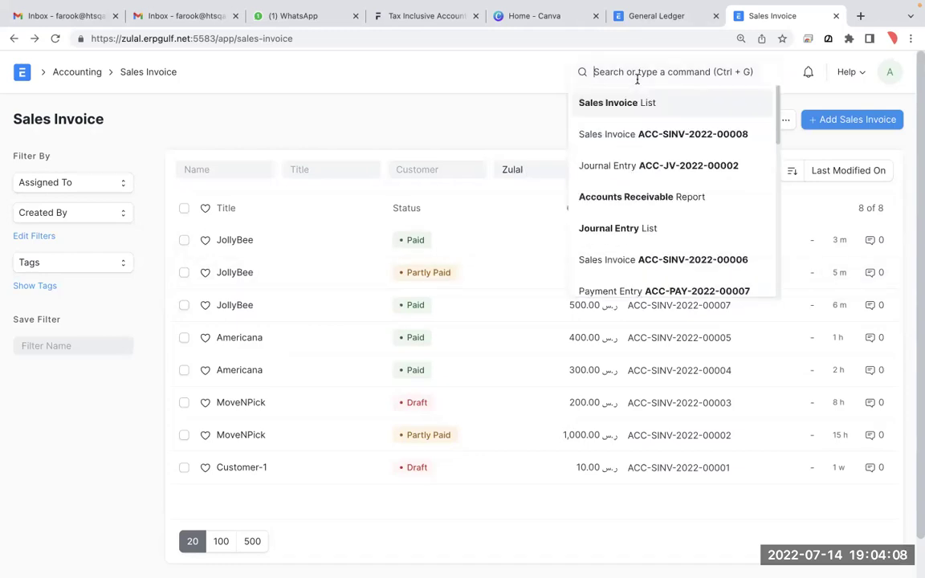
type("payement")
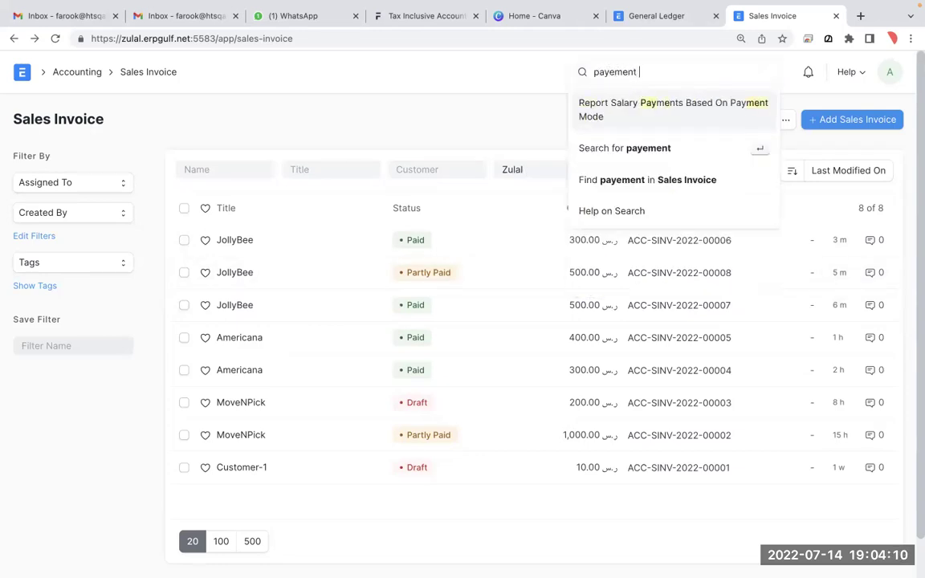
key("BackSpace")
key("BackSpace")
key("BackSpace")
type("payment re")
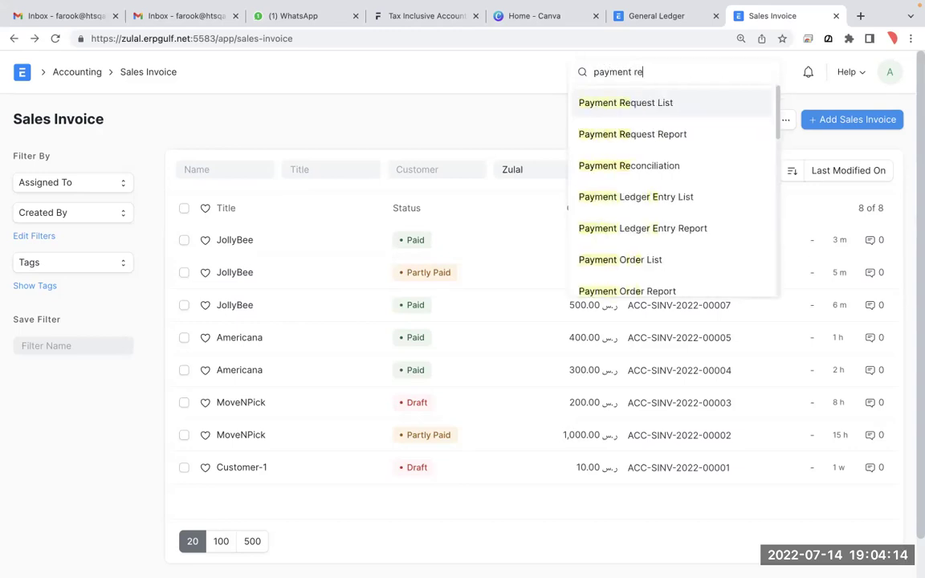
key("super+shift+a")
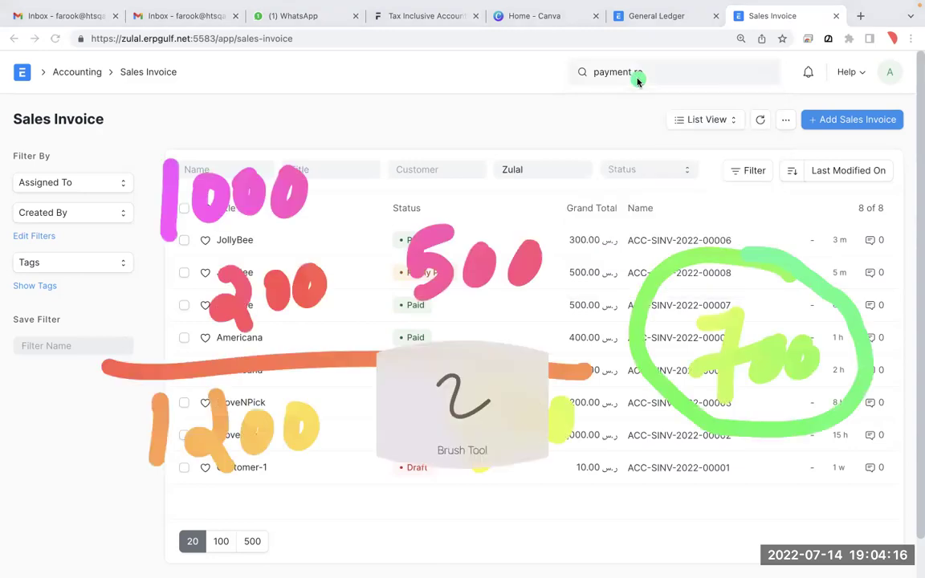
key("Escape")
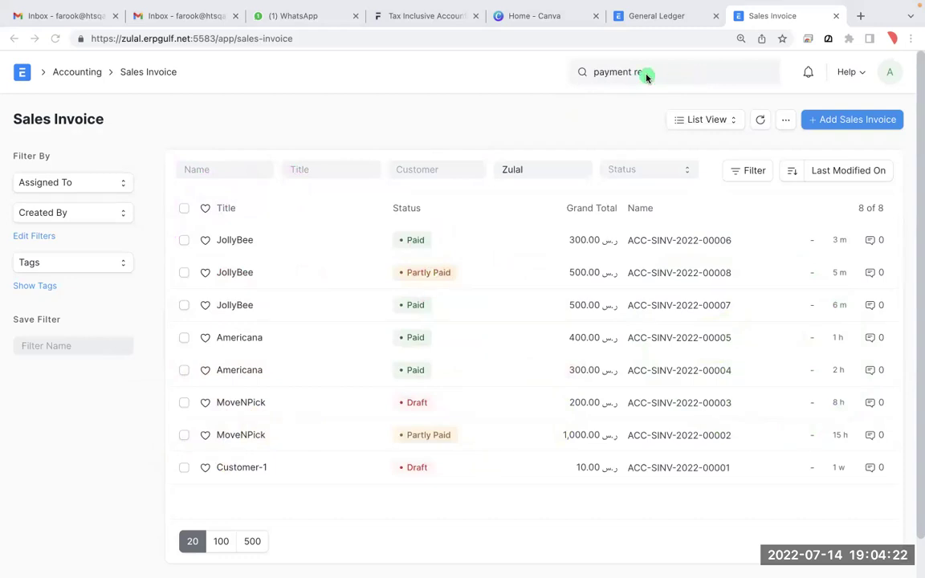
left_click(647, 74)
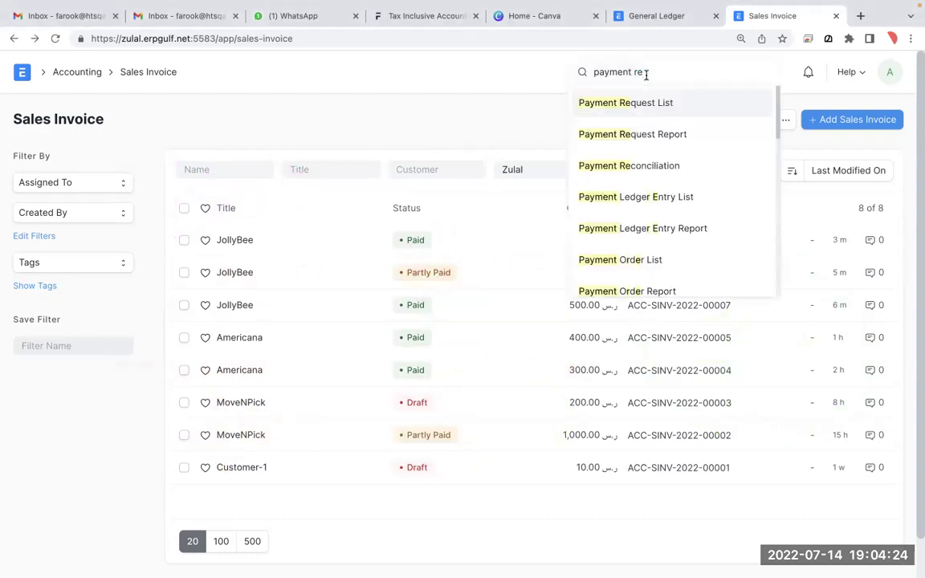
left_click(665, 175)
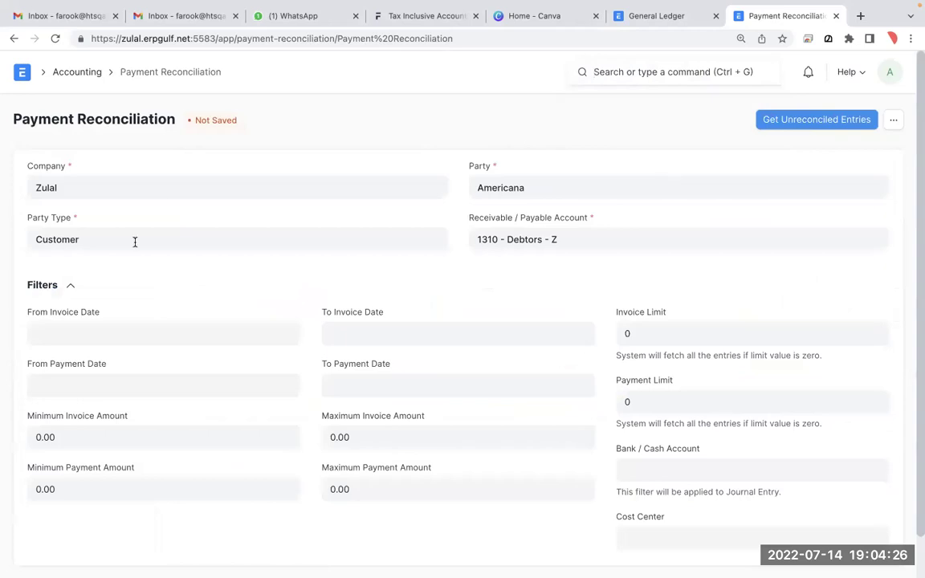
Circle the Payment Reconciliation page title with the on-screen brush and exit the annotation mode.
key("b")
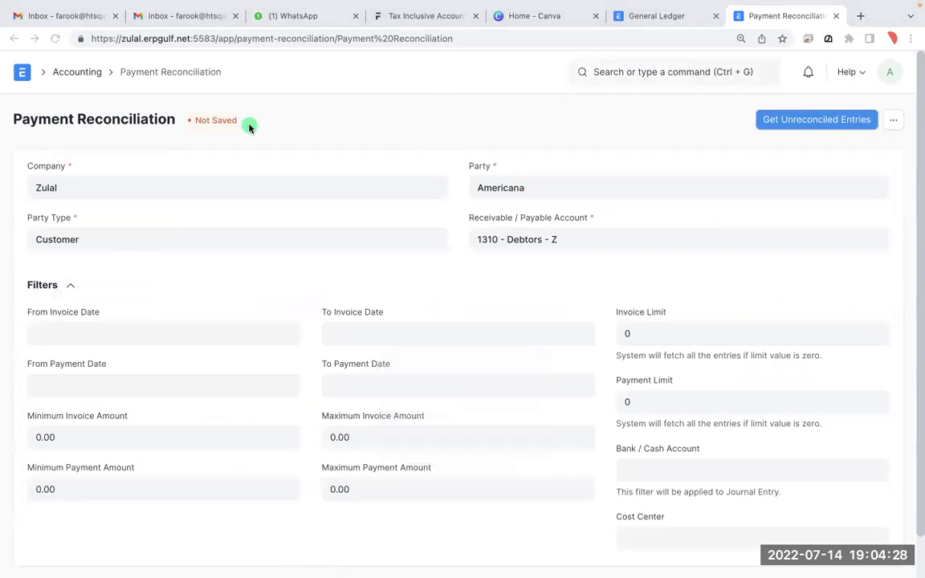
mouse_move(212, 113)
left_mouse_down()
mouse_move(60, 89)
mouse_move(8, 165)
mouse_move(273, 85)
mouse_move(219, 100)
mouse_move(90, 74)
mouse_move(14, 153)
mouse_move(213, 169)
mouse_move(186, 80)
left_mouse_up()
key("ctrl+g")
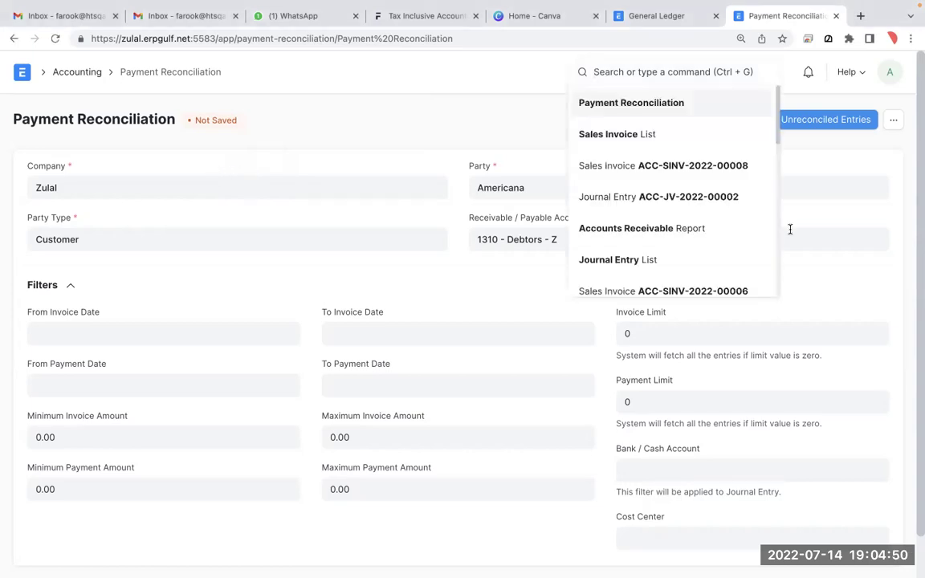
Set the reconciliation party to JollyBee and fetch its unreconciled entries.
left_click(815, 187)
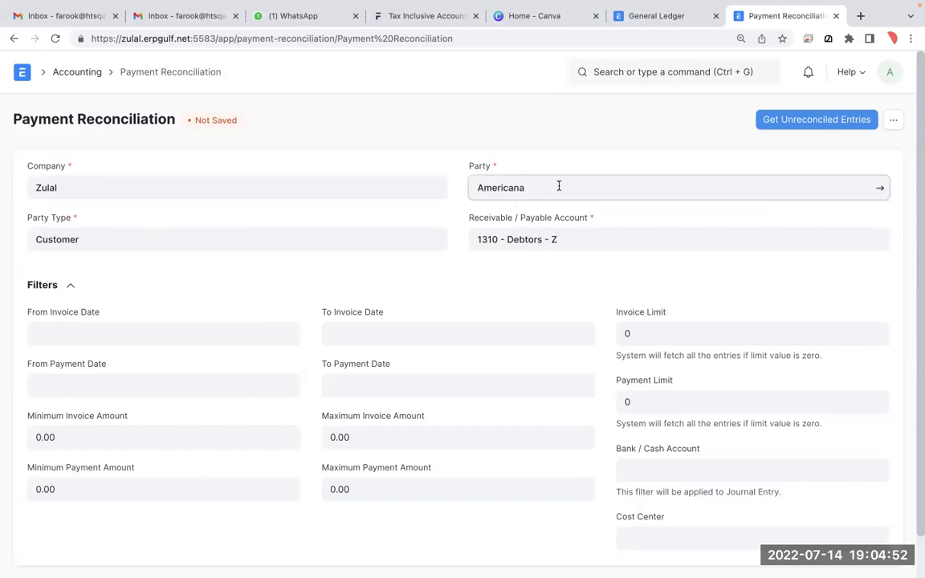
key("ctrl+a")
type("jo")
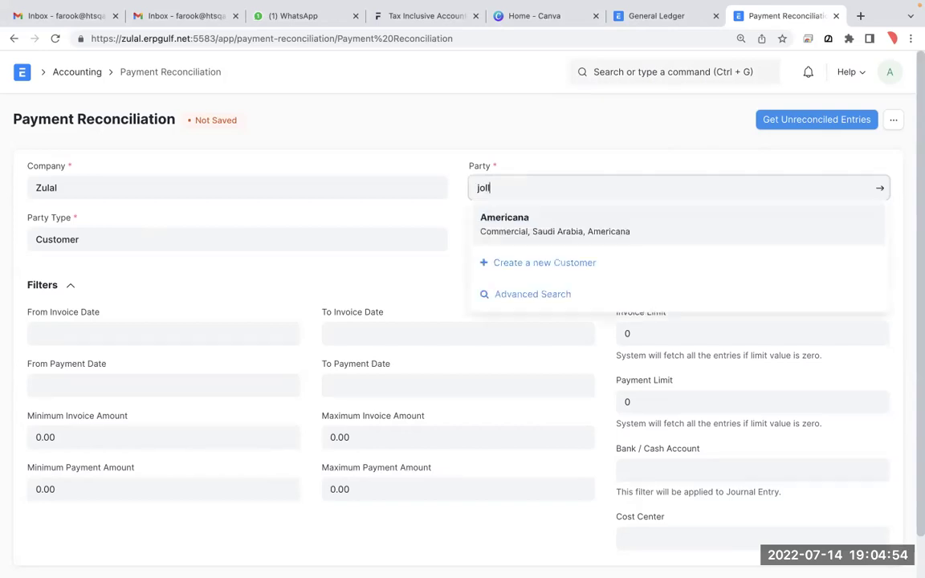
left_click(560, 225)
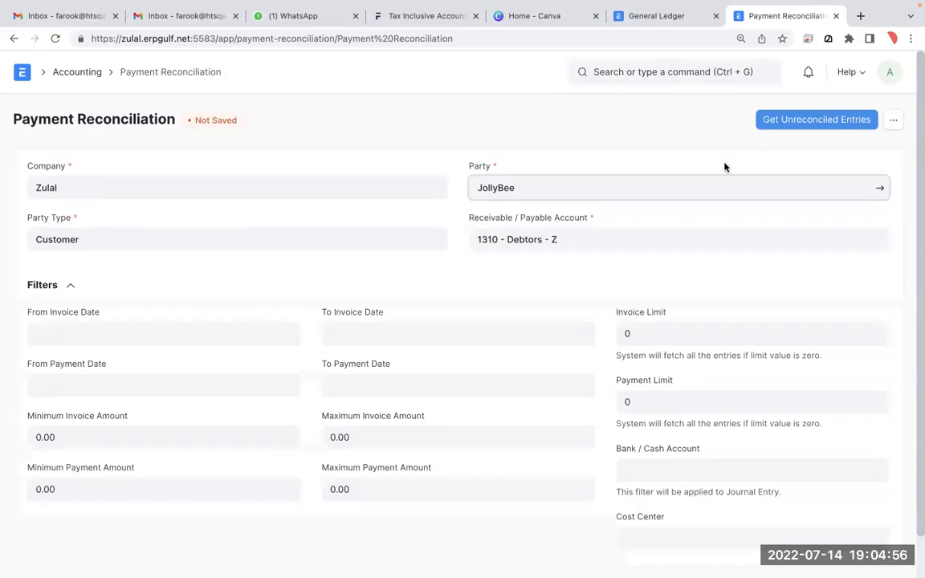
left_click(785, 123)
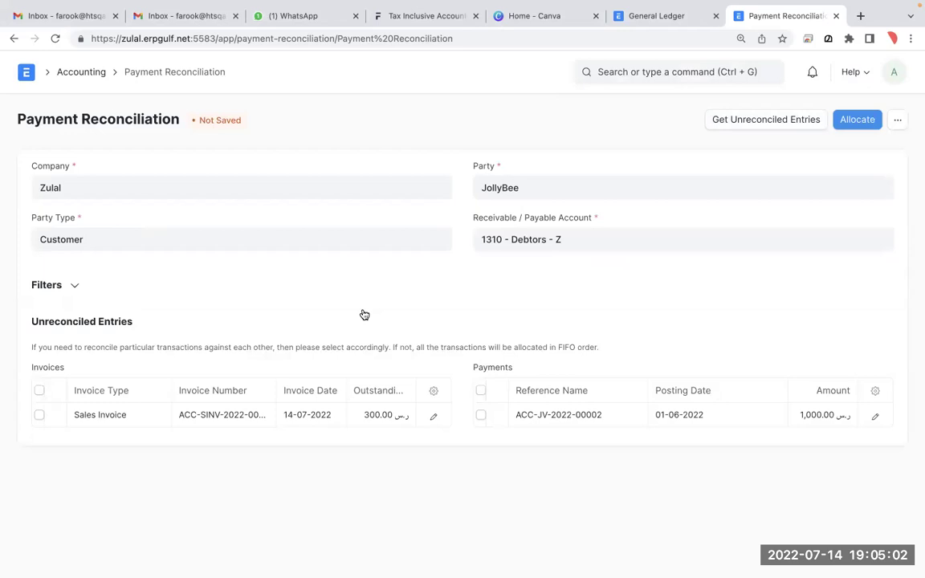
Outline the unreconciled Invoices table and the Payments table with the on-screen brush.
key("super+shift+a")
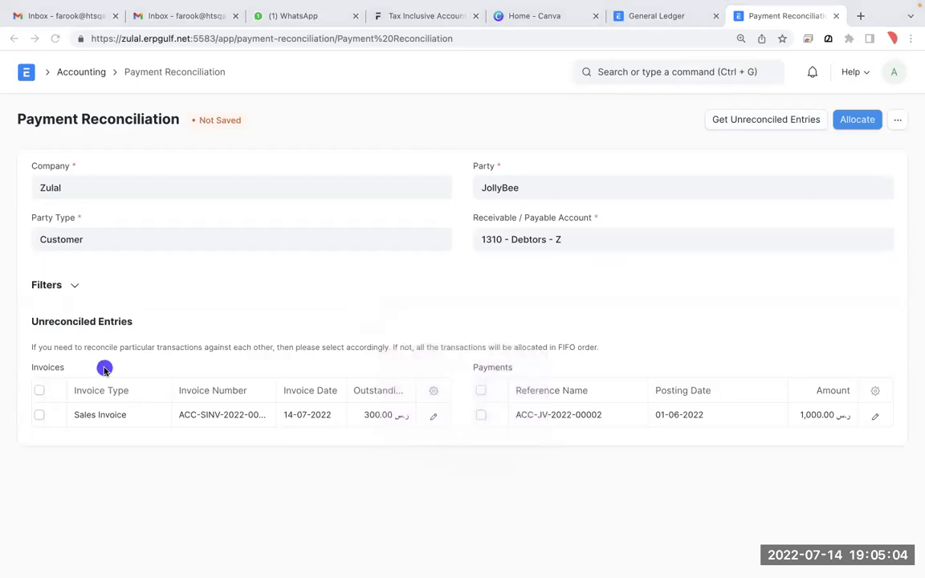
mouse_move(14, 351)
left_mouse_down()
mouse_move(32, 479)
mouse_move(463, 468)
mouse_move(450, 325)
mouse_move(104, 315)
mouse_move(5, 362)
left_mouse_up()
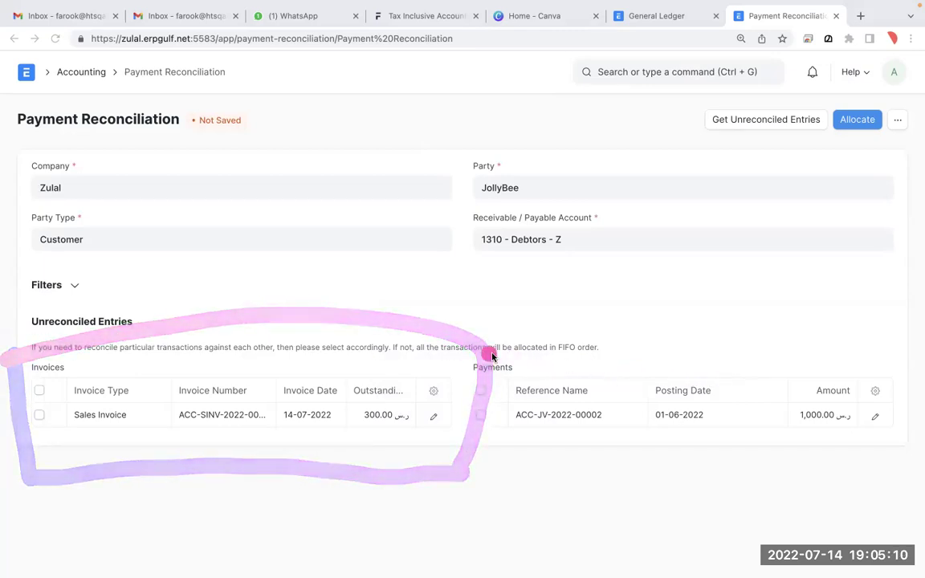
mouse_move(450, 351)
left_mouse_down()
mouse_move(857, 359)
mouse_move(860, 487)
mouse_move(513, 483)
mouse_move(482, 359)
mouse_move(509, 335)
mouse_move(857, 344)
mouse_move(864, 473)
mouse_move(517, 466)
mouse_move(477, 423)
mouse_move(498, 341)
left_mouse_up()
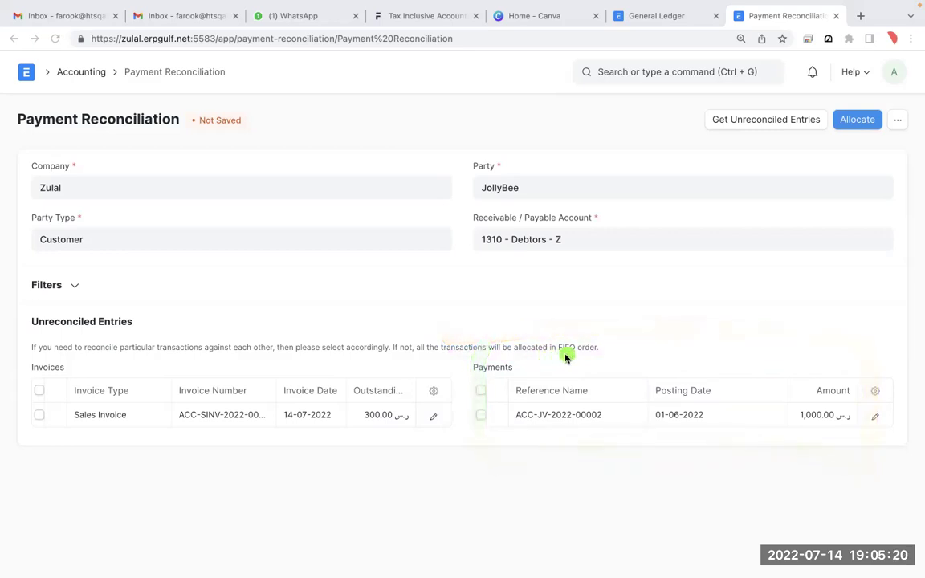
mouse_move(445, 347)
left_mouse_down()
mouse_move(623, 333)
mouse_move(875, 351)
mouse_move(762, 448)
mouse_move(481, 465)
left_mouse_up()
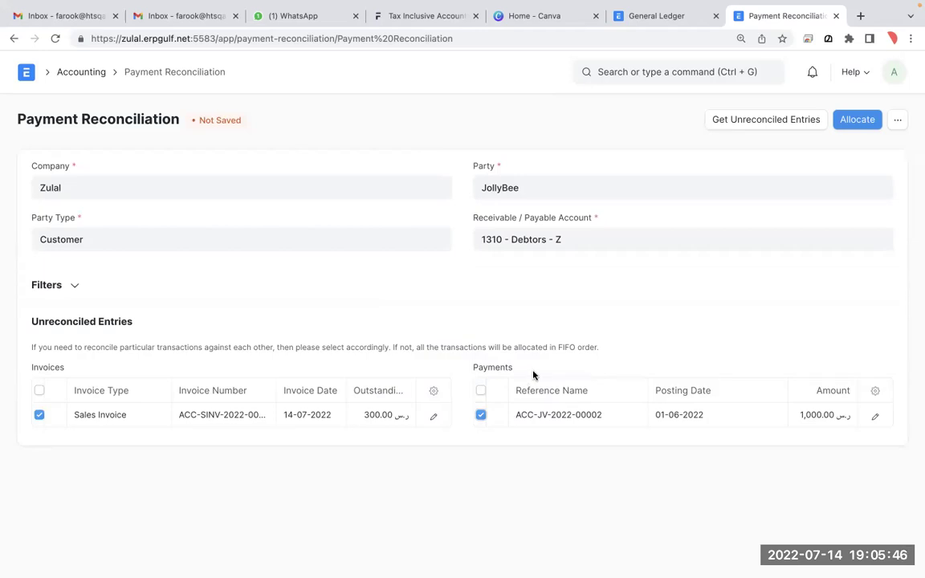
Select the outstanding sales invoice and the 01-06-2022 journal entry payment and allocate them to each other.
left_click(855, 120)
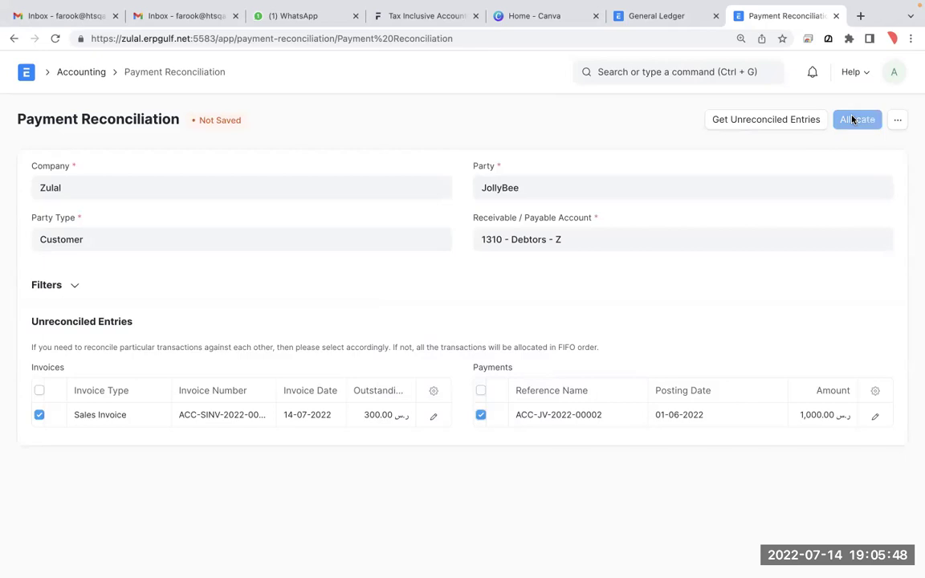
scroll(605, 397, "down", 1)
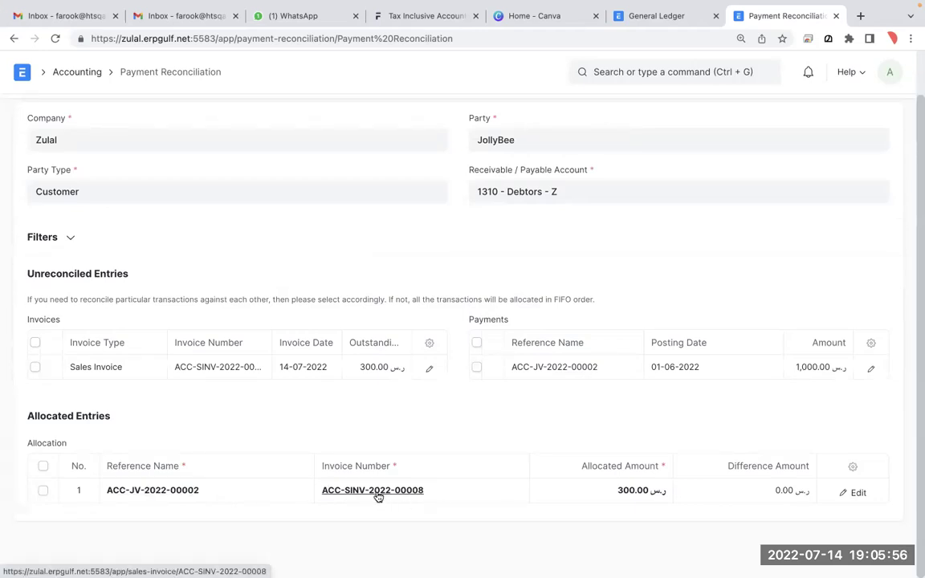
Mark the journal entry reference, invoice number and allocated amount in the allocation table with the on-screen brush.
key("b")
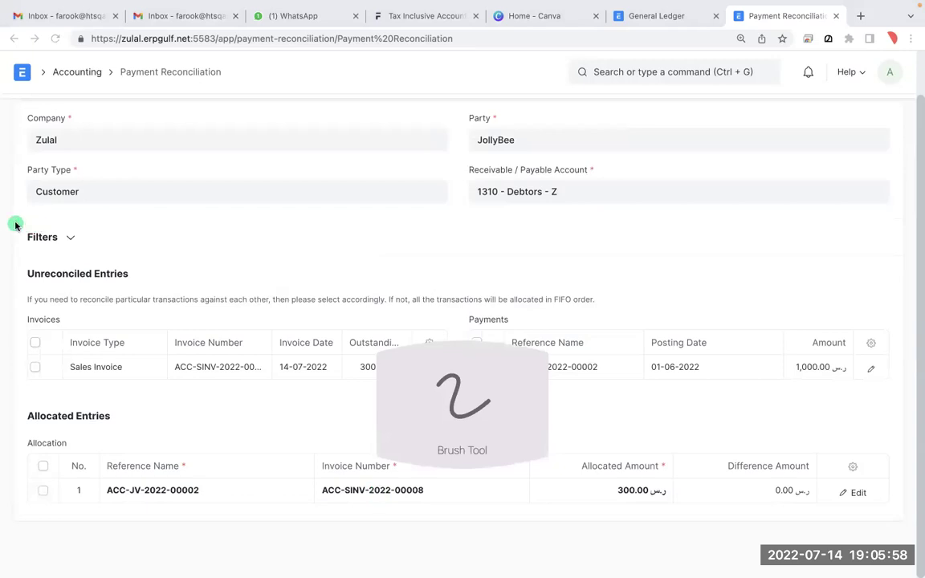
mouse_move(186, 425)
left_mouse_down()
mouse_move(143, 431)
mouse_move(182, 547)
mouse_move(141, 447)
left_mouse_up()
mouse_move(442, 430)
left_mouse_down()
mouse_move(441, 439)
mouse_move(281, 463)
mouse_move(434, 402)
left_mouse_up()
mouse_move(667, 440)
left_mouse_down()
mouse_move(547, 504)
mouse_move(677, 441)
left_mouse_up()
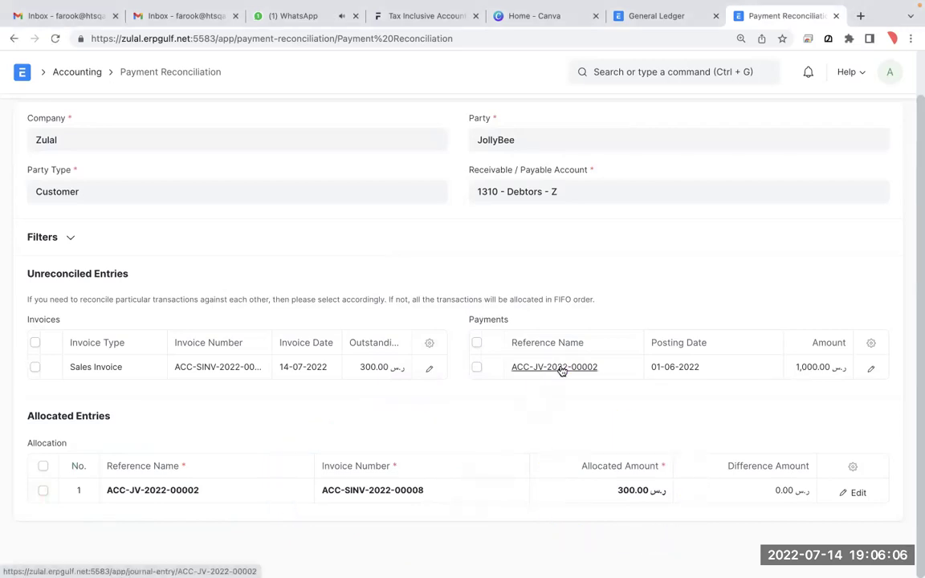
Reconcile the allocated JollyBee entries and dismiss the resulting message.
scroll(789, 225, "up", 2)
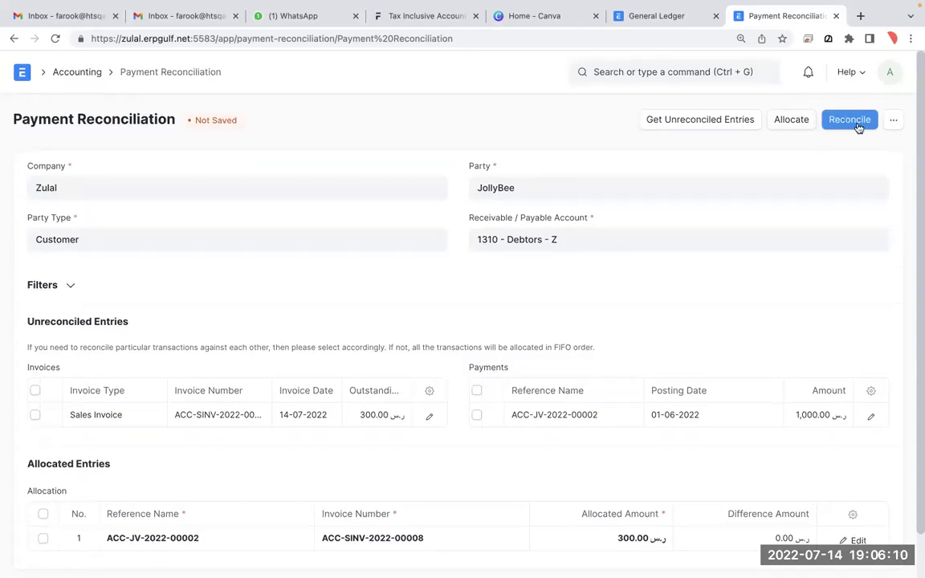
left_click(837, 121)
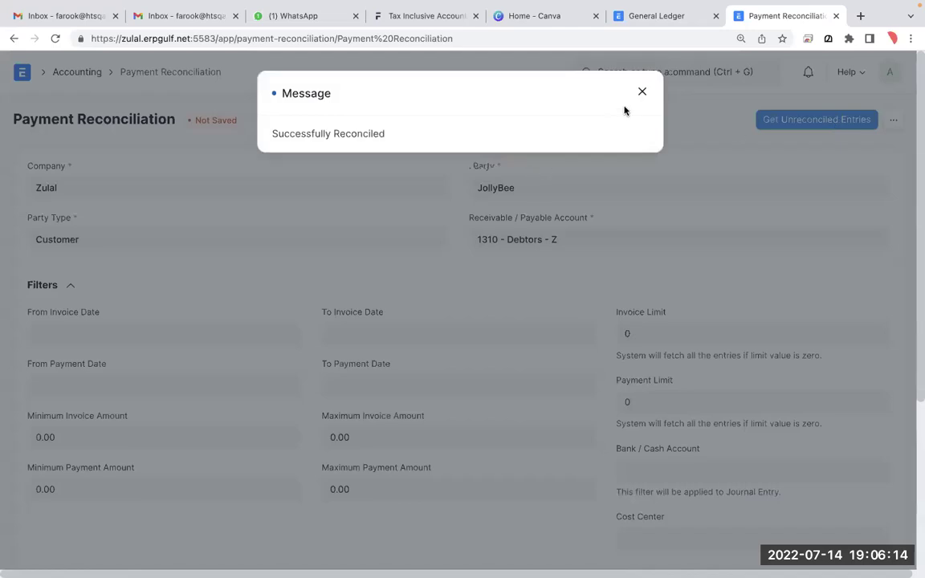
left_click(641, 94)
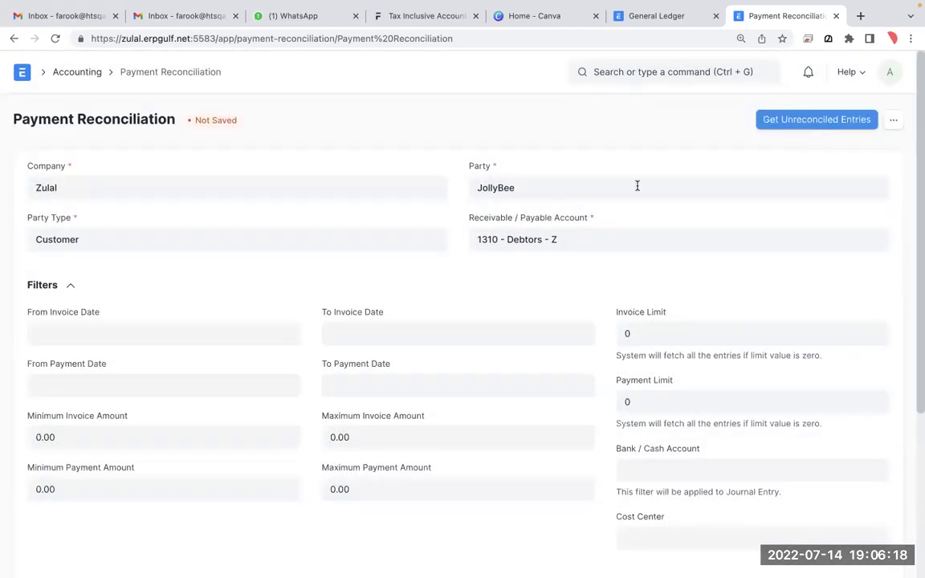
Switch to the General Ledger page, search for "sales in" and open the Sales Invoice list.
mouse_move(646, 6)
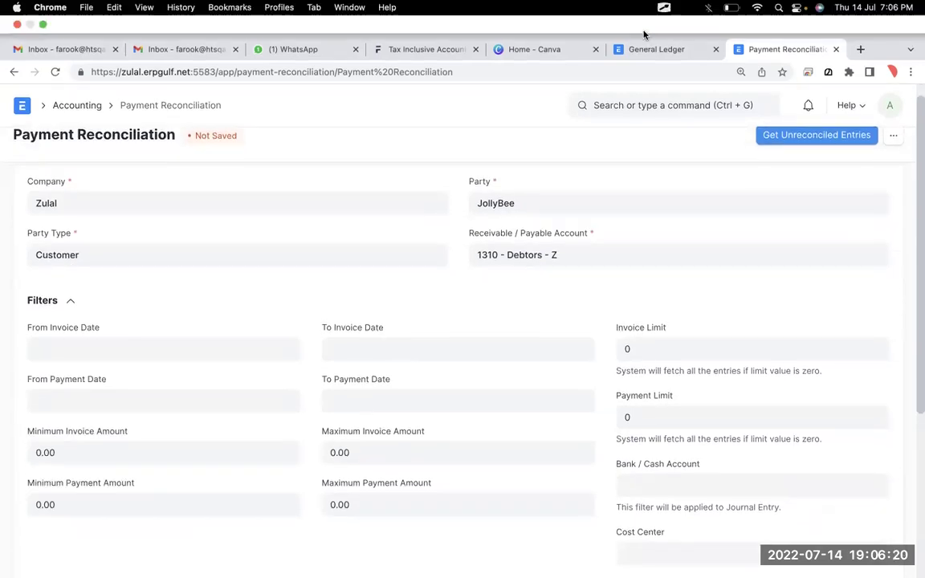
left_click(647, 50)
left_click(652, 108)
type("sales")
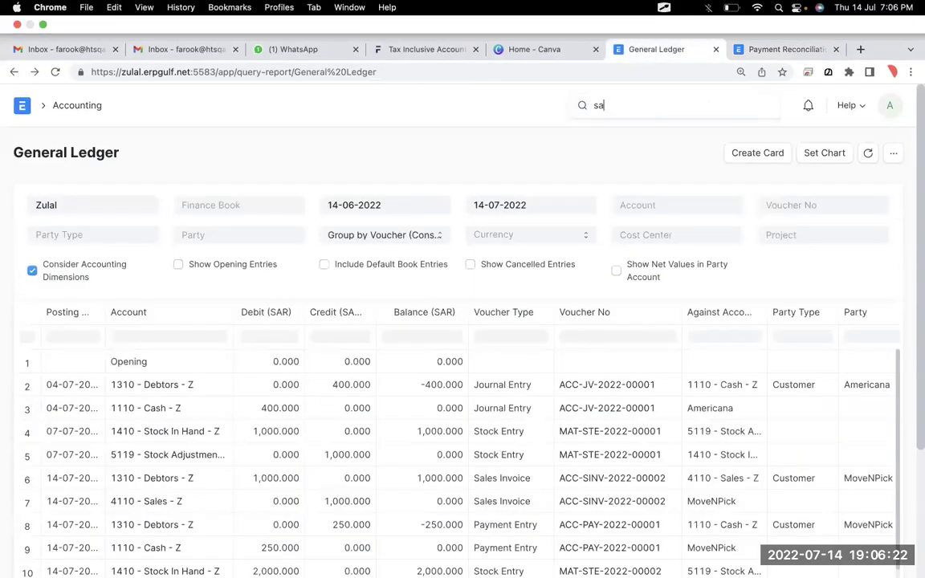
type(" in")
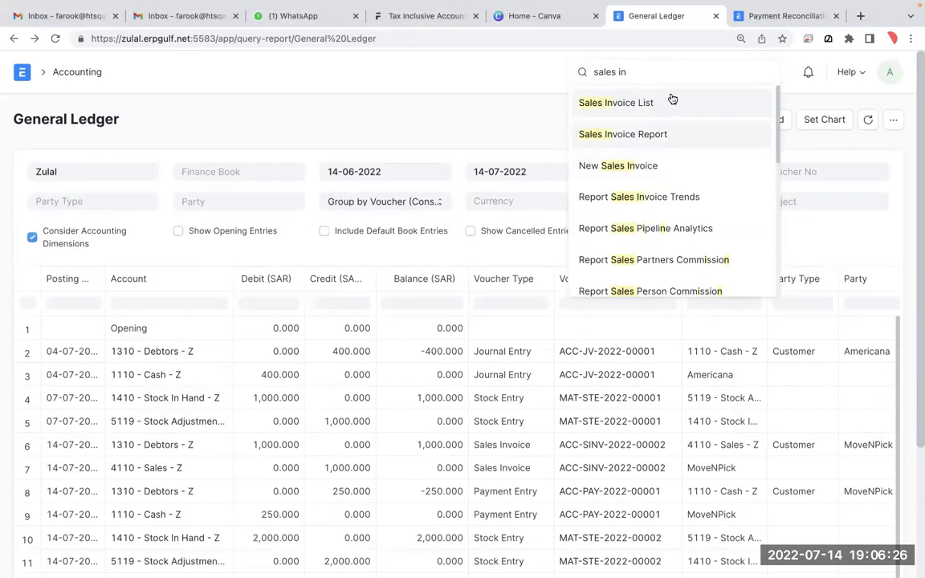
left_click(673, 102)
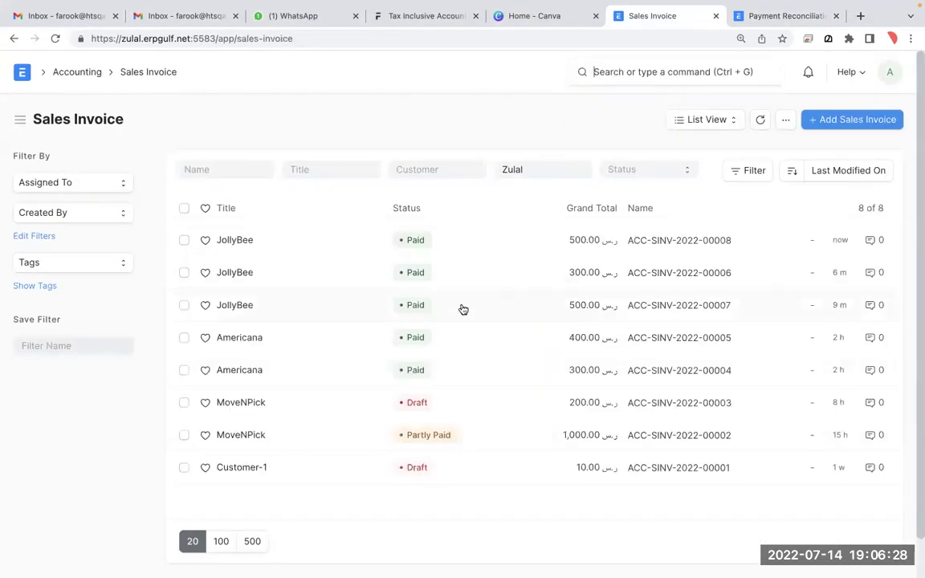
Outline the three JollyBee invoices and underline each one's status with the on-screen brush.
key("alt+Tab")
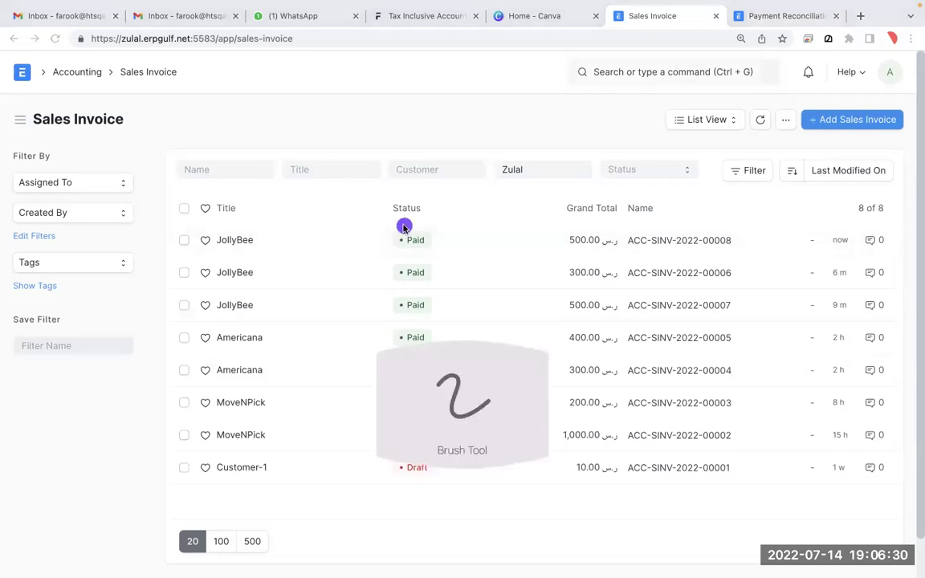
mouse_move(454, 193)
left_mouse_down()
mouse_move(202, 197)
mouse_move(225, 306)
mouse_move(486, 323)
mouse_move(409, 200)
mouse_move(164, 217)
mouse_move(305, 337)
mouse_move(522, 265)
left_mouse_up()
left_click_drag(374, 240, 446, 247)
left_click_drag(371, 277, 426, 275)
left_click_drag(367, 318, 425, 317)
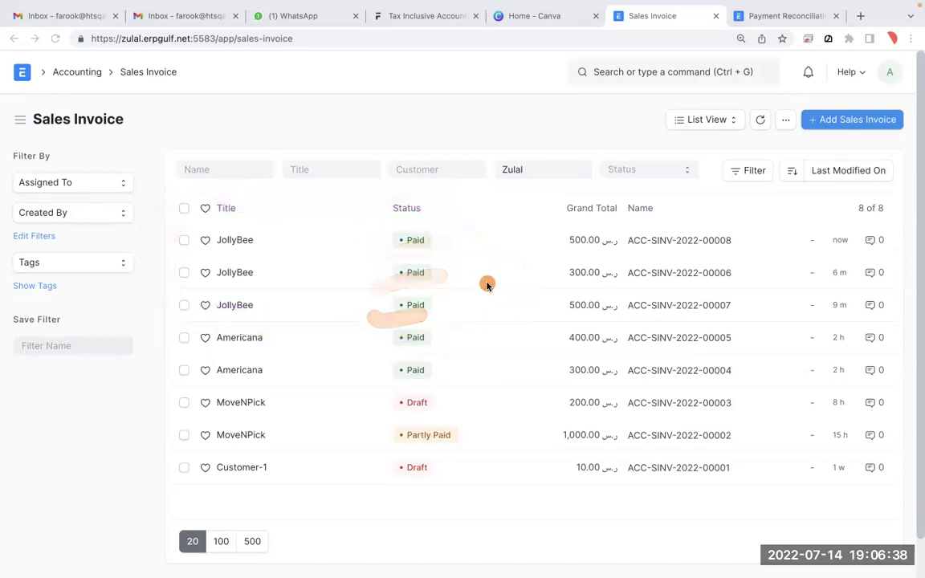
Search for "account pay" and open the Accounts Payable report.
left_click(617, 70)
type("account pay")
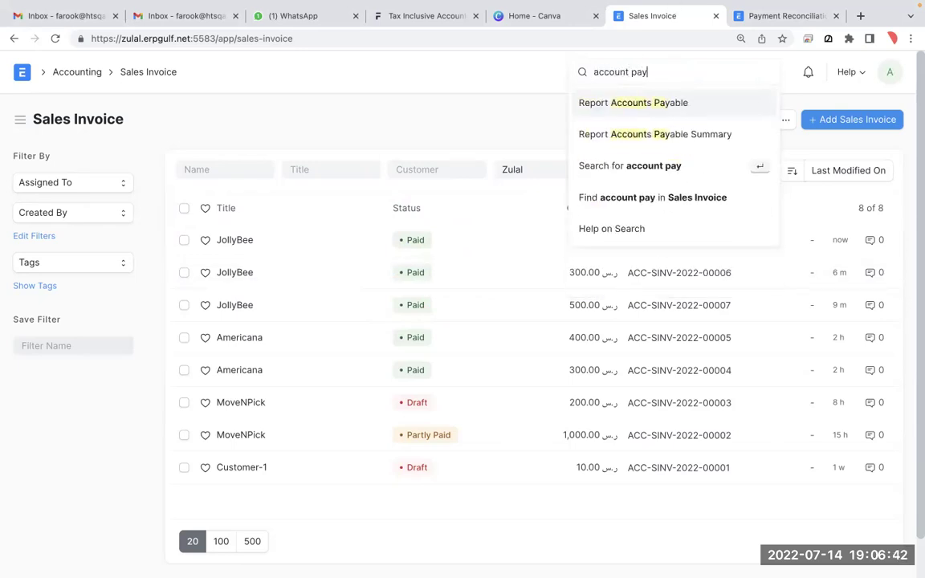
left_click(636, 102)
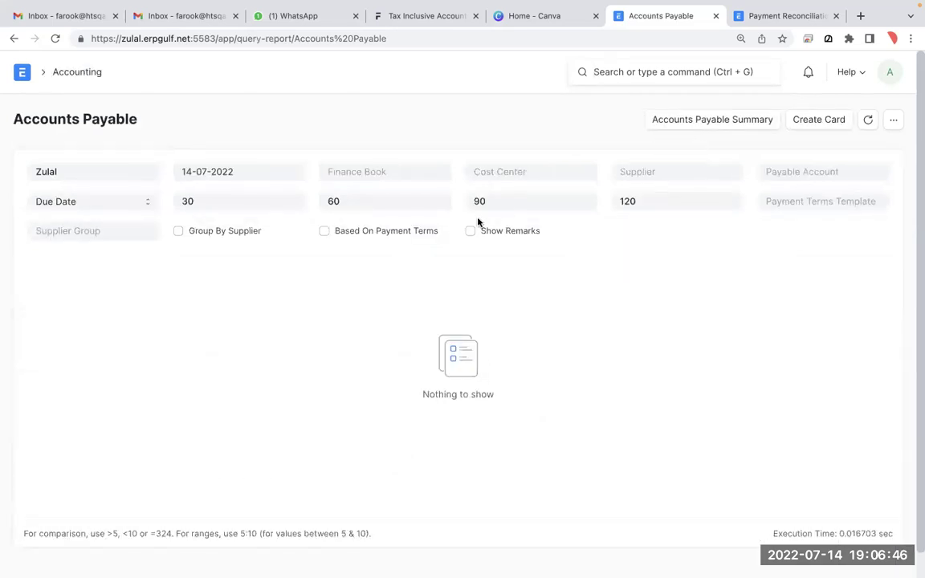
Search for "account re", open the Accounts Receivable report and filter it to the customer JollyBee.
left_click(636, 72)
type("account re")
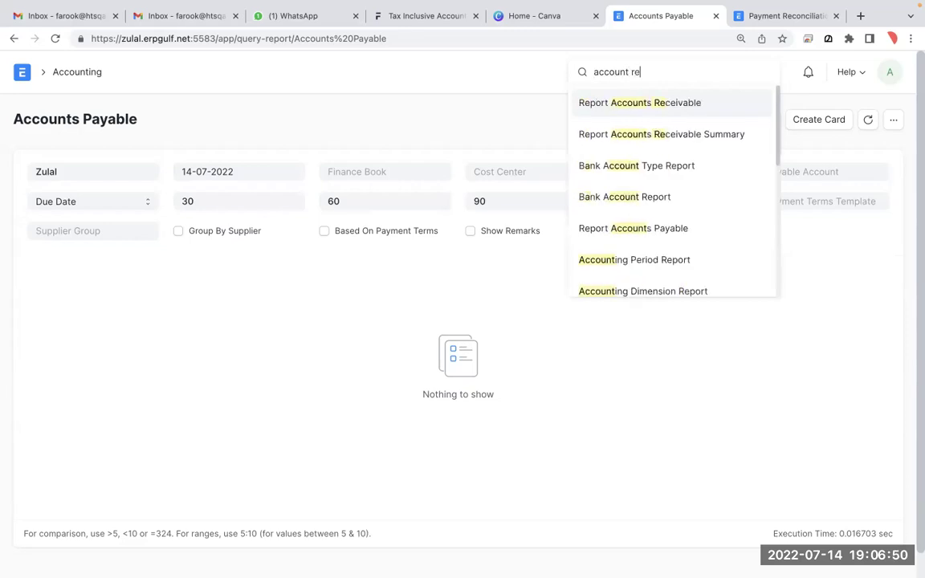
left_click(640, 105)
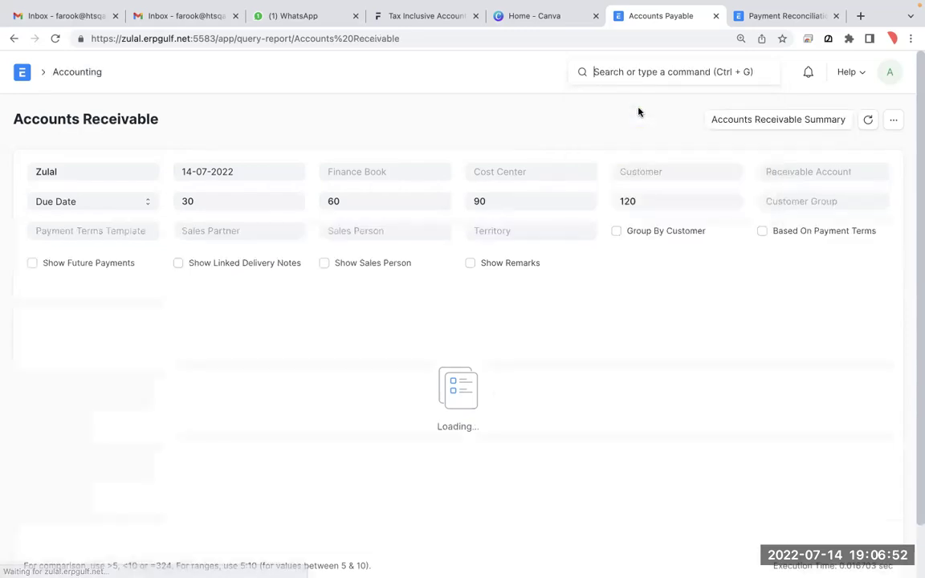
left_click(694, 172)
type("jol")
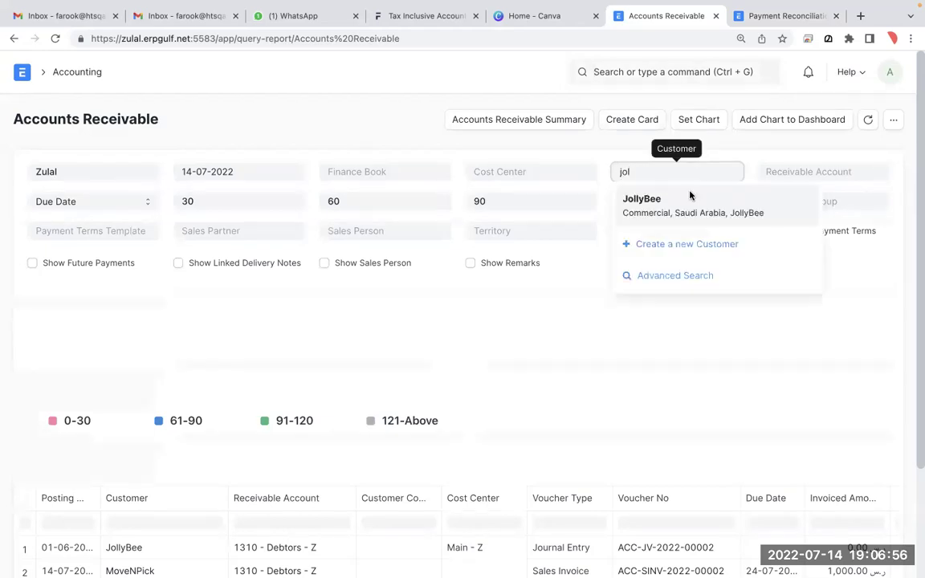
left_click(689, 207)
Mark JollyBee's outstanding amount, outstanding total and 31-60 day total with the on-screen brush and review the rest of the row.
scroll(659, 407, "down", 3)
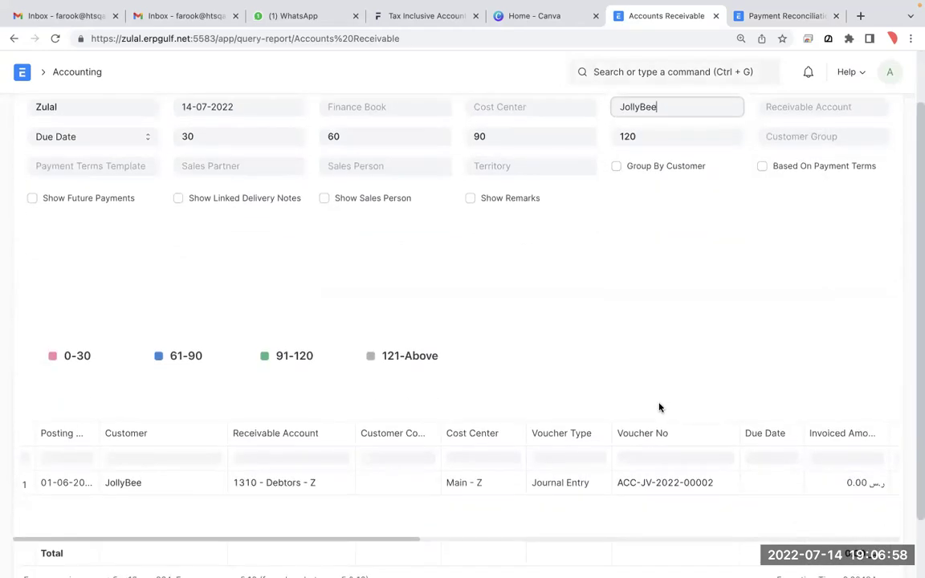
scroll(652, 466, "right", 5)
scroll(653, 466, "right", 10)
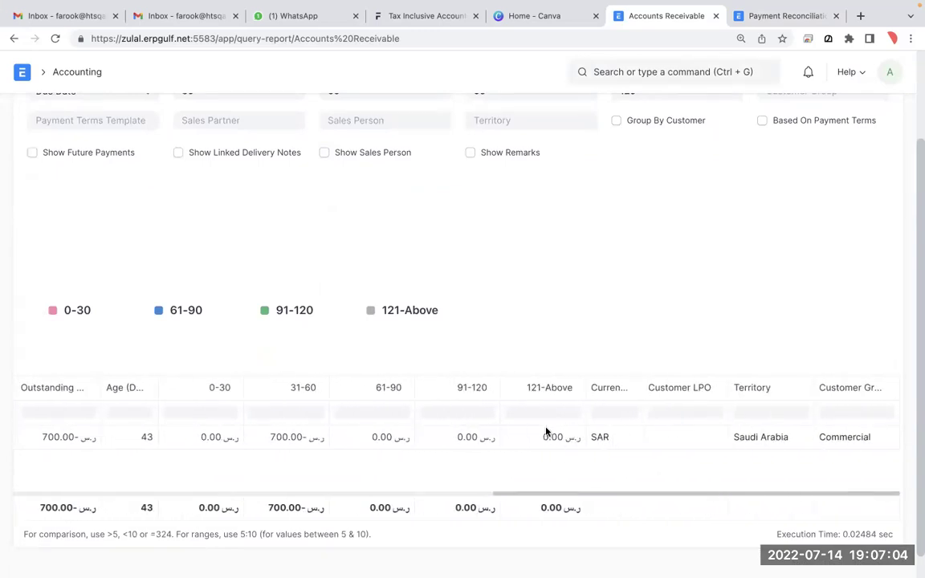
key("b")
mouse_move(322, 482)
left_mouse_down()
mouse_move(243, 492)
mouse_move(351, 479)
mouse_move(227, 513)
left_mouse_up()
mouse_move(99, 491)
left_mouse_down()
mouse_move(21, 517)
mouse_move(58, 474)
left_mouse_up()
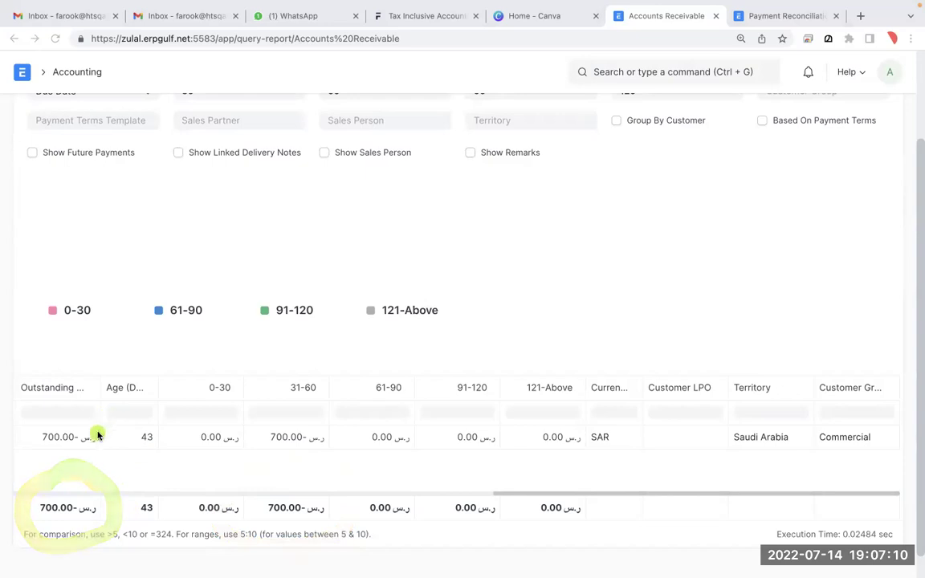
left_click_drag(72, 417, 83, 428)
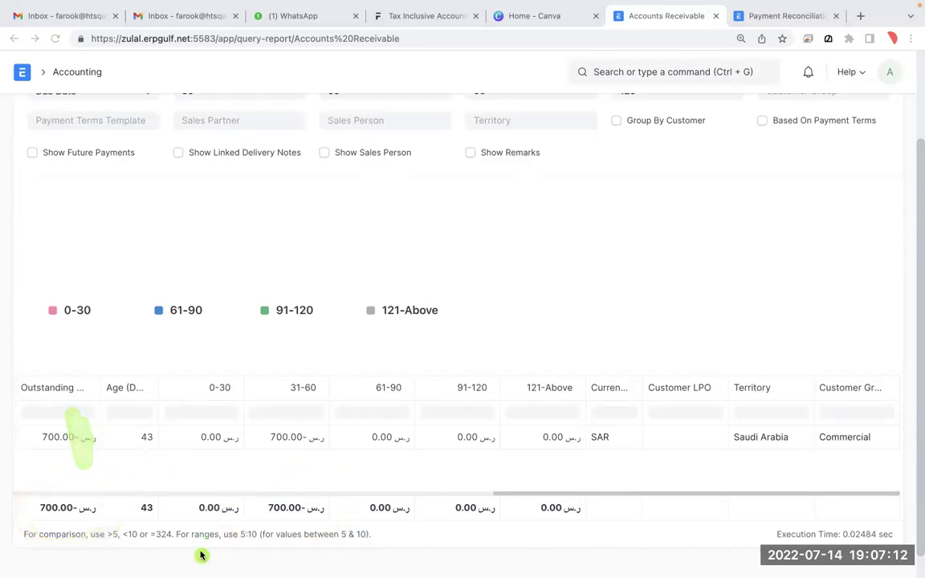
mouse_move(313, 483)
left_mouse_down()
mouse_move(245, 499)
mouse_move(288, 493)
left_mouse_up()
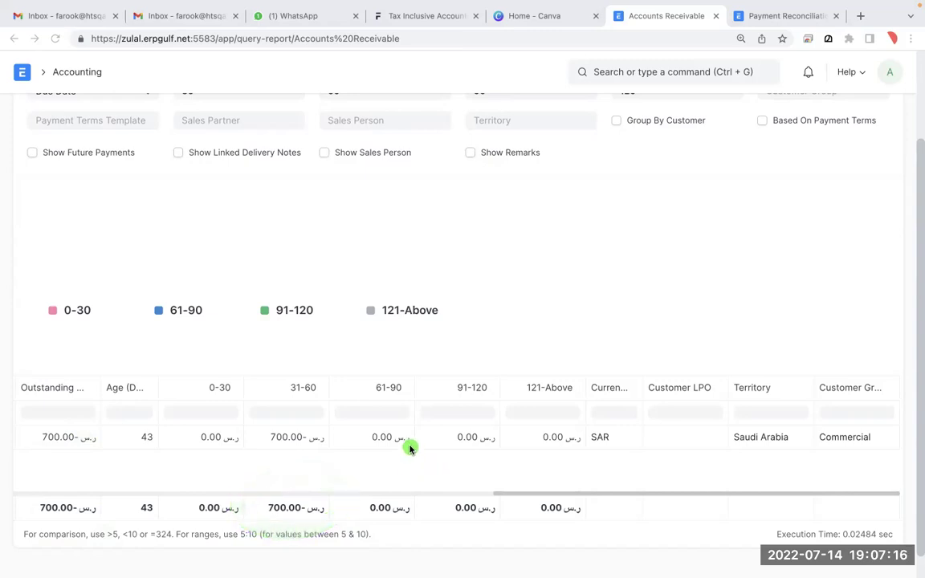
scroll(410, 448, "left", 10)
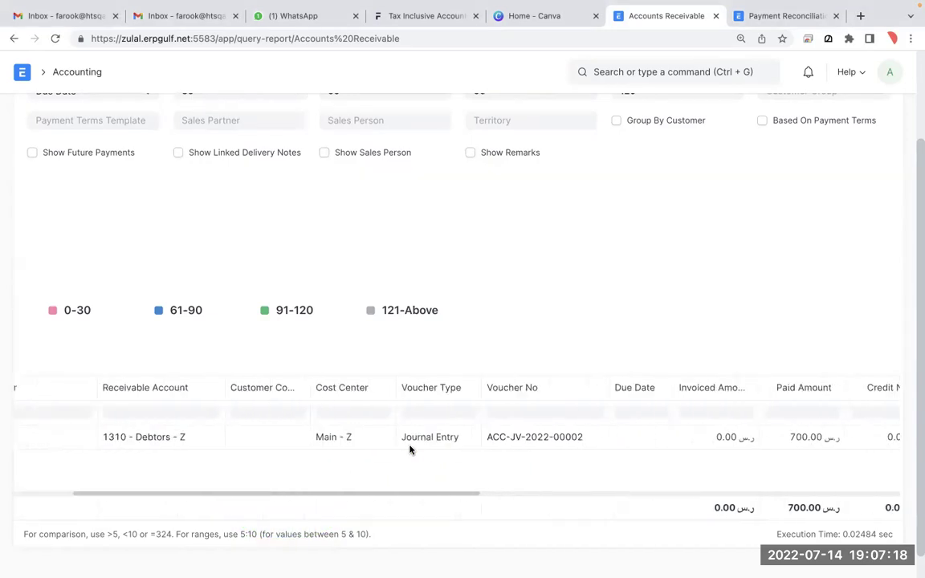
scroll(461, 461, "left", 3)
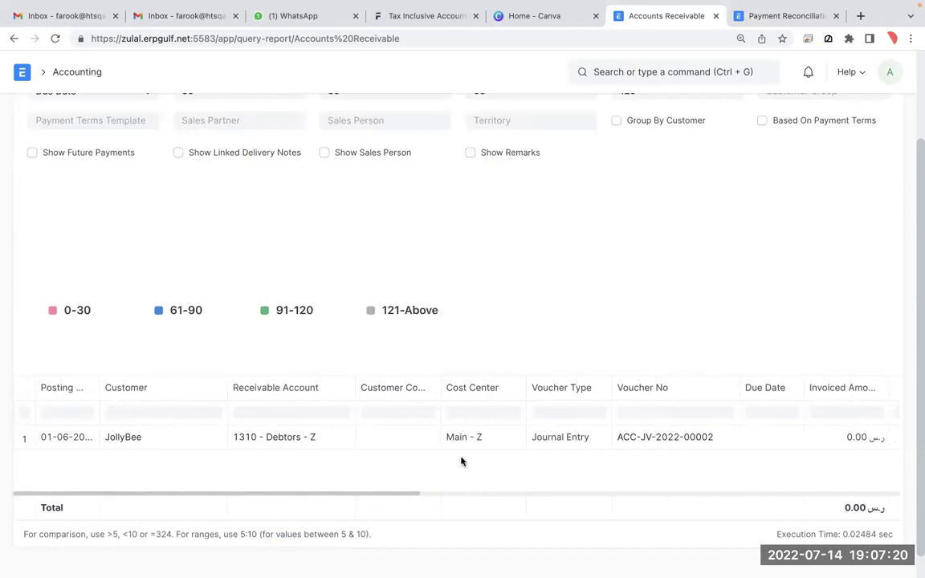
scroll(516, 314, "up", 3)
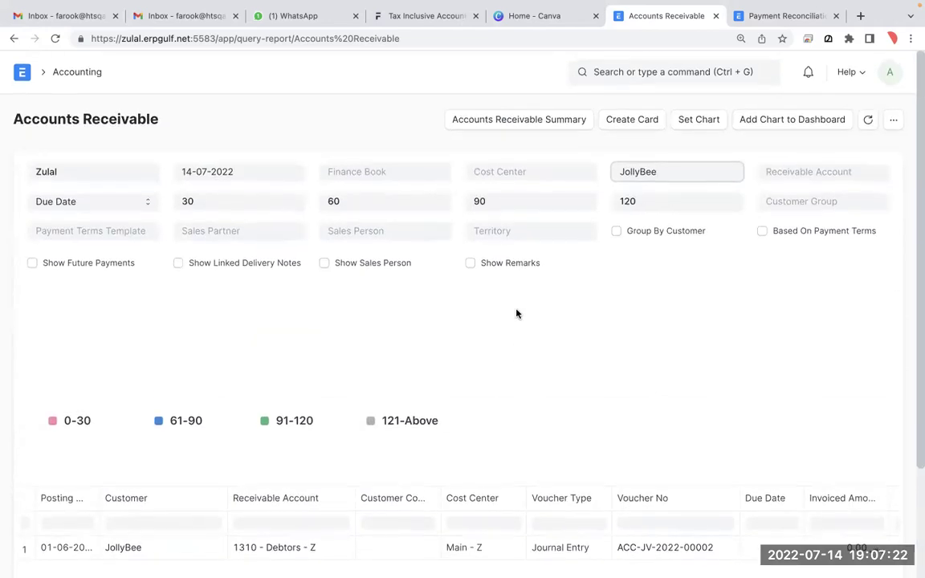
Search for "account se" and open Accounts Settings.
left_click(621, 74)
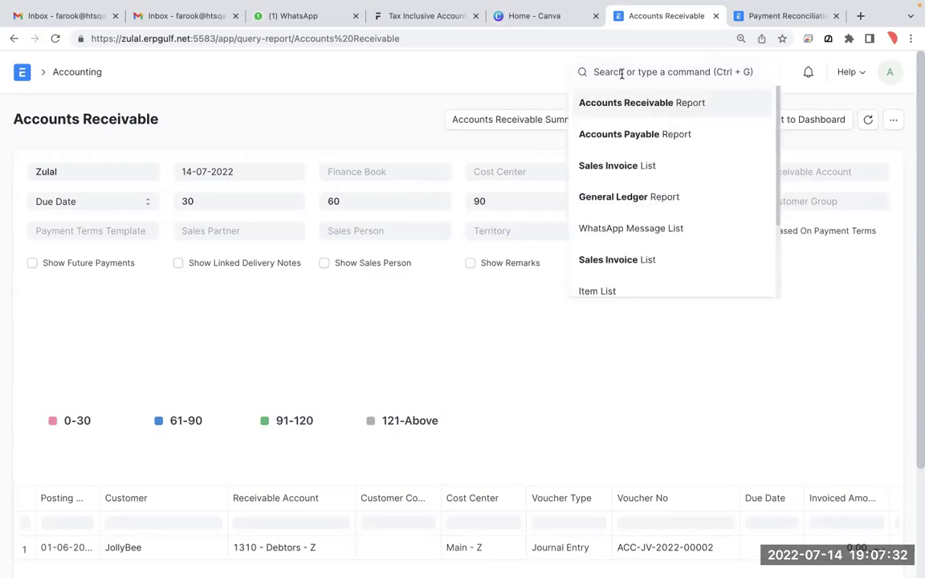
type("acc")
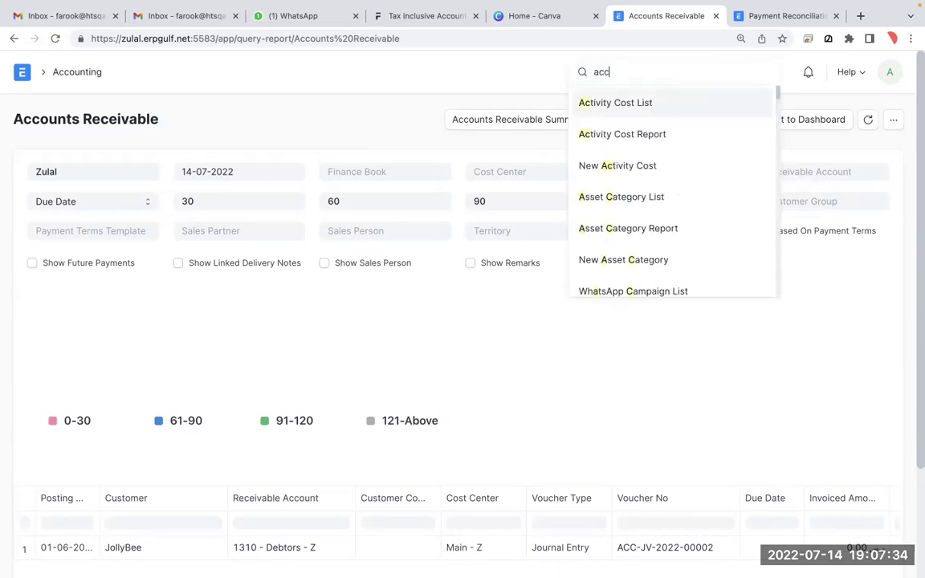
type("ount sxe")
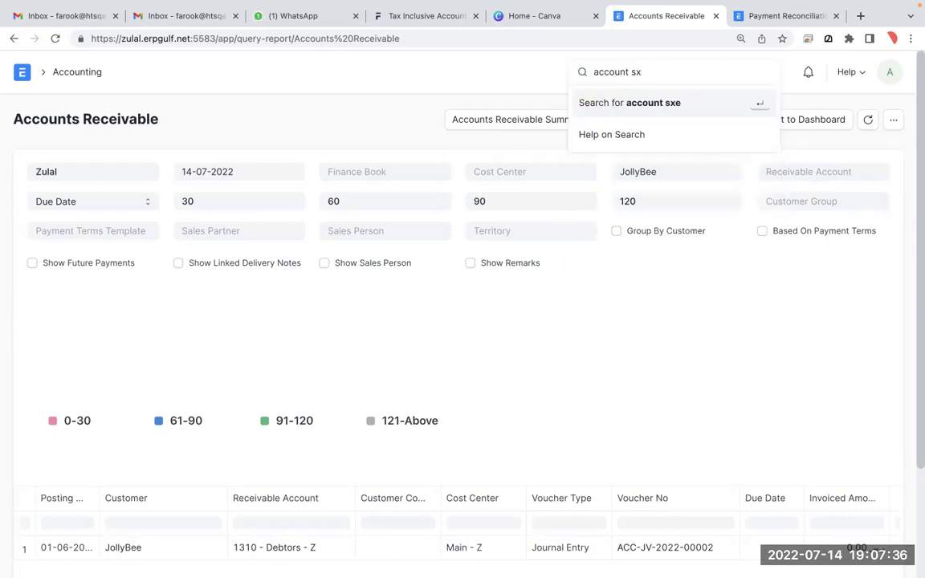
key("BackSpace")
key("BackSpace")
type("se")
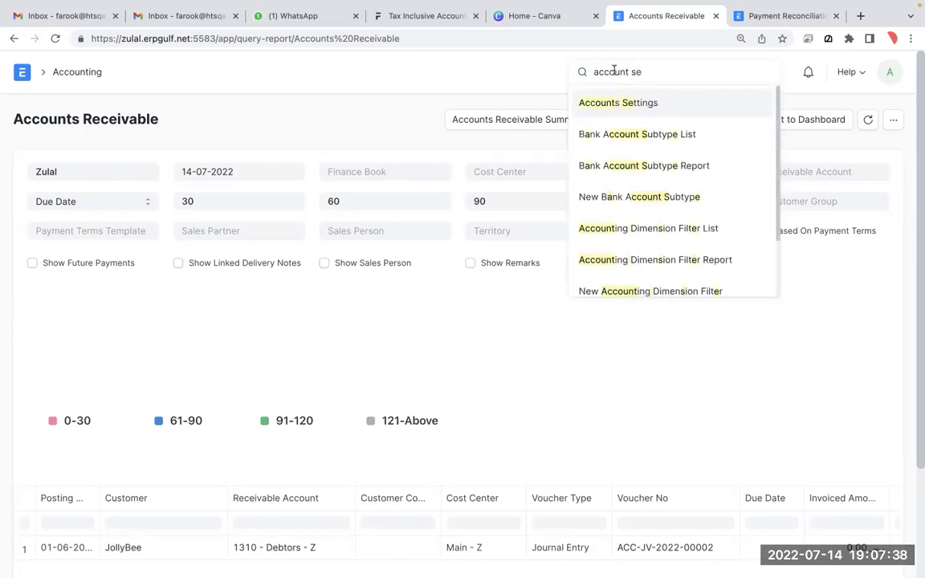
left_click(638, 108)
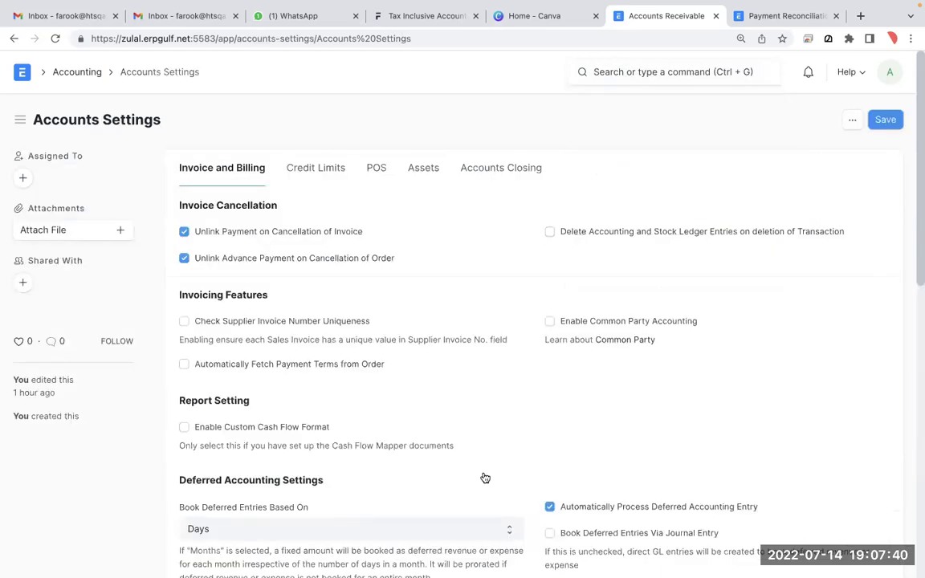
Circle the Enable Common Party Accounting option under Invoicing Features with the on-screen brush.
scroll(485, 478, "down", 1)
key("ctrl+shift+b")
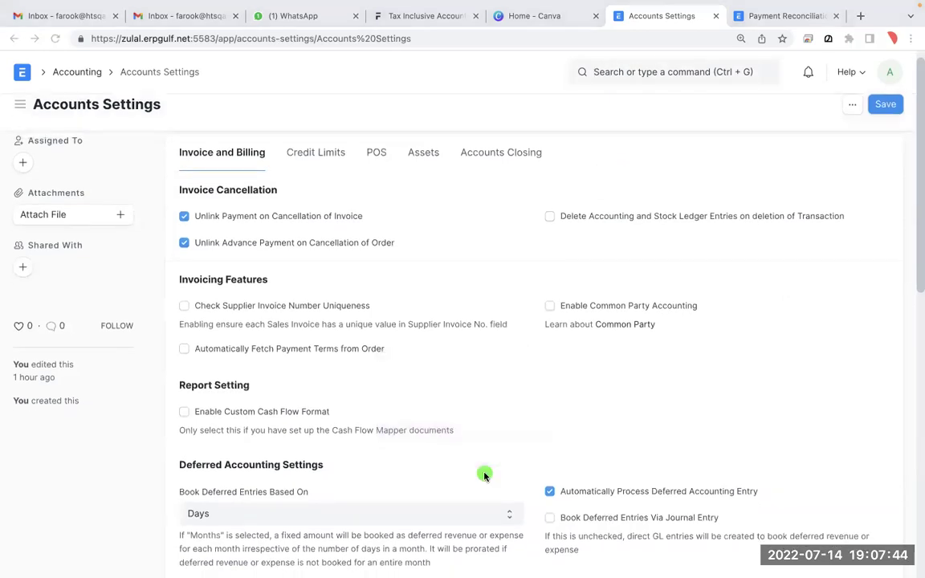
mouse_move(654, 259)
left_mouse_down()
mouse_move(506, 245)
mouse_move(642, 404)
mouse_move(713, 275)
mouse_move(474, 207)
mouse_move(411, 286)
mouse_move(477, 384)
left_mouse_up()
mouse_move(502, 275)
left_mouse_down()
mouse_move(733, 296)
mouse_move(720, 344)
left_mouse_up()
mouse_move(691, 267)
left_mouse_down()
mouse_move(502, 270)
mouse_move(712, 336)
mouse_move(508, 278)
left_mouse_up()
mouse_move(633, 262)
left_mouse_down()
mouse_move(546, 241)
mouse_move(675, 357)
mouse_move(484, 263)
left_mouse_up()
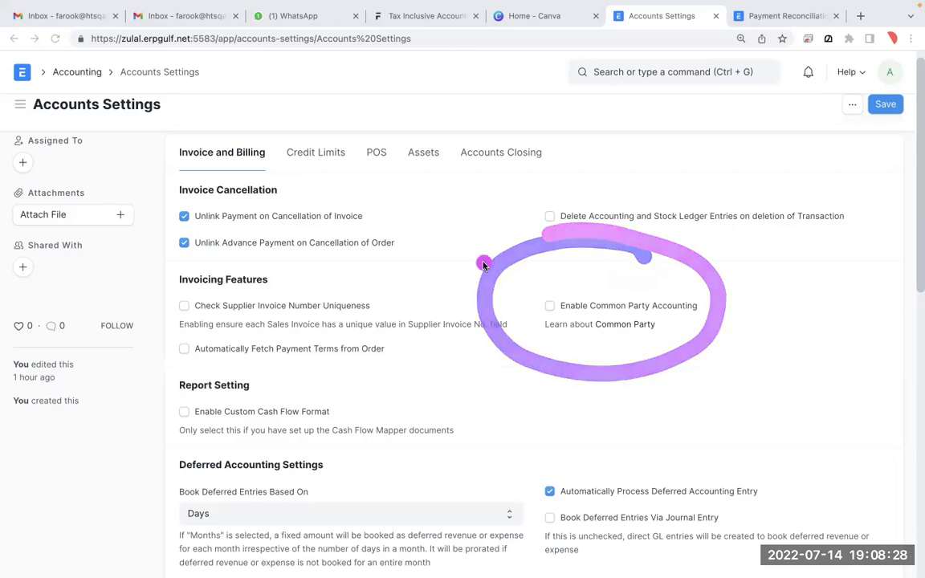
Enable Common Party Accounting under Invoicing Features and save the Accounts Settings.
left_click(523, 314)
left_click(550, 307)
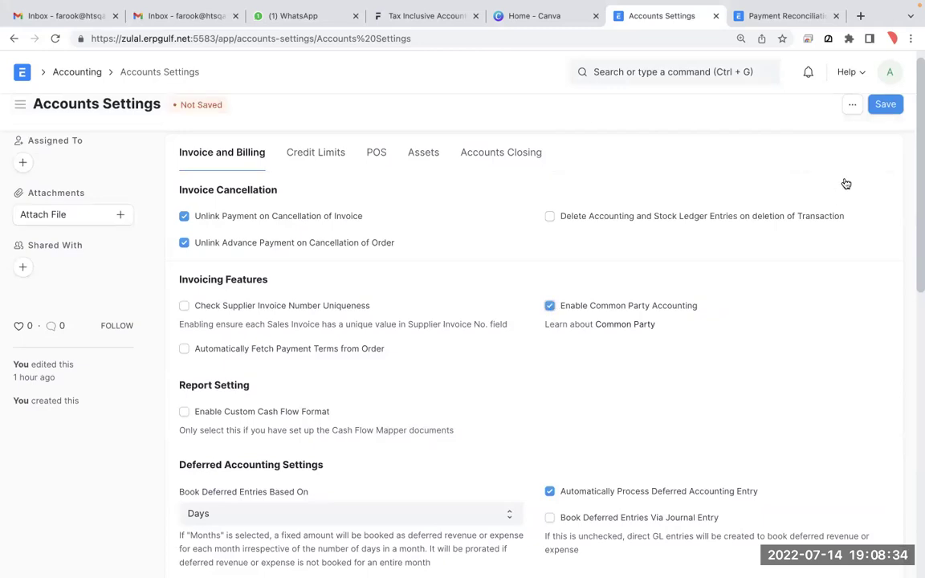
left_click(886, 105)
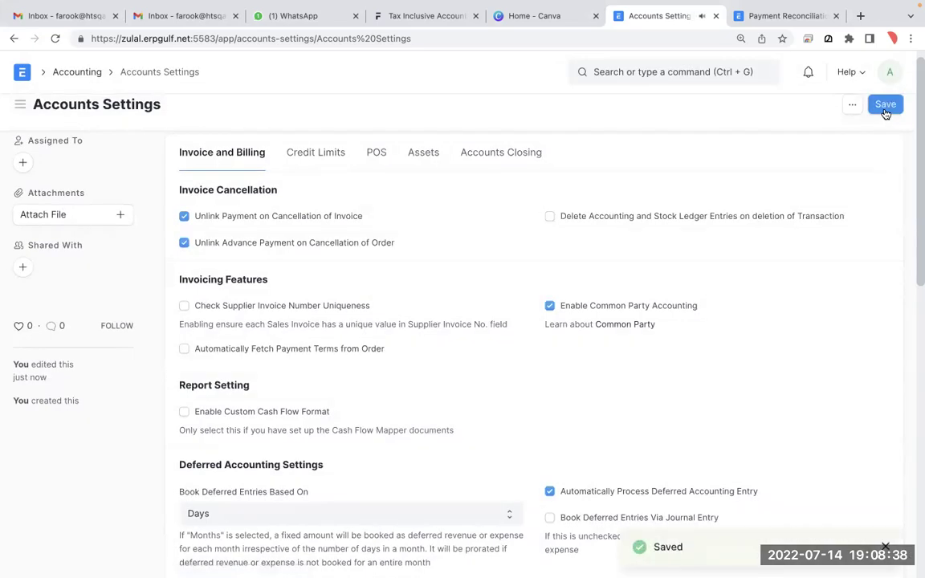
Search for "custo", open the Customer list and open the JollyBee record.
left_click(727, 78)
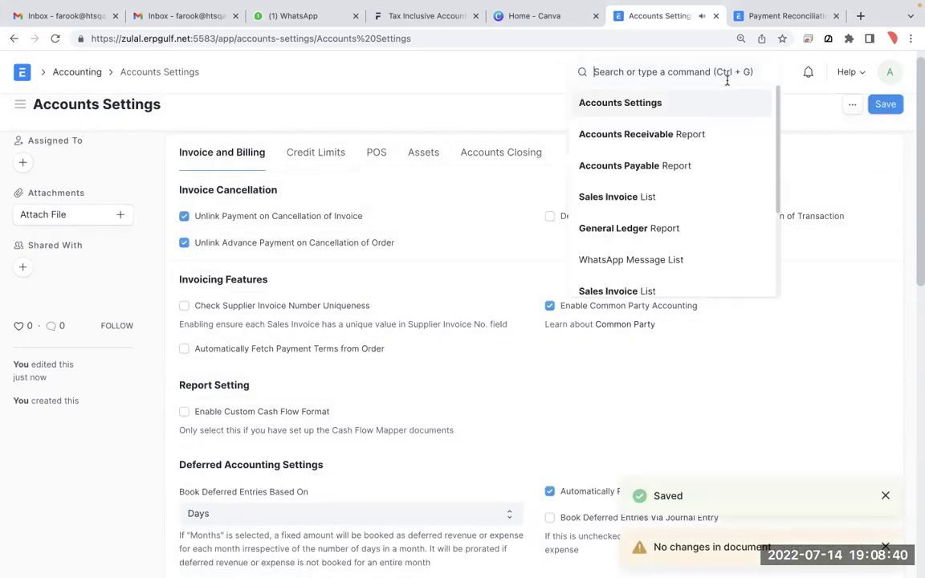
type("d")
key("BackSpace")
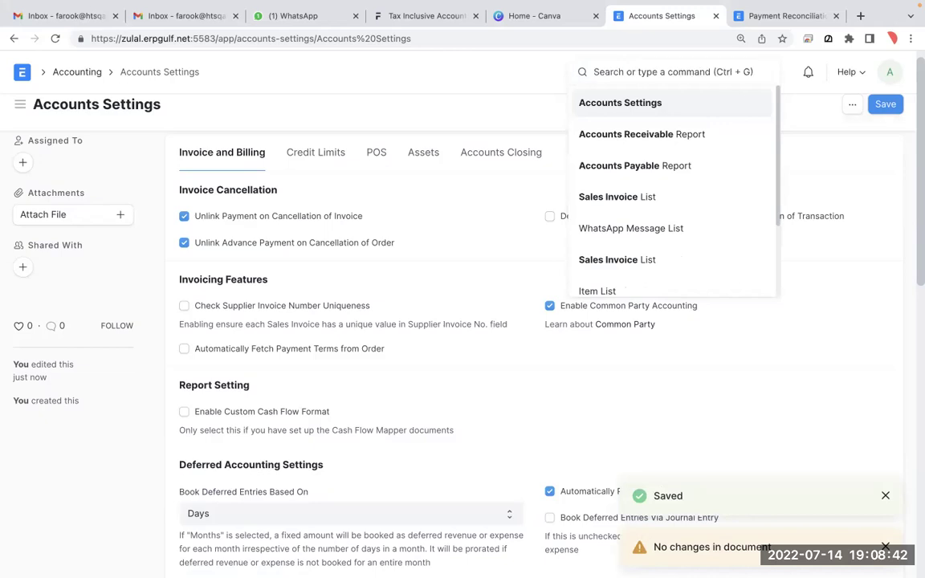
type("co")
key("BackSpace")
key("BackSpace")
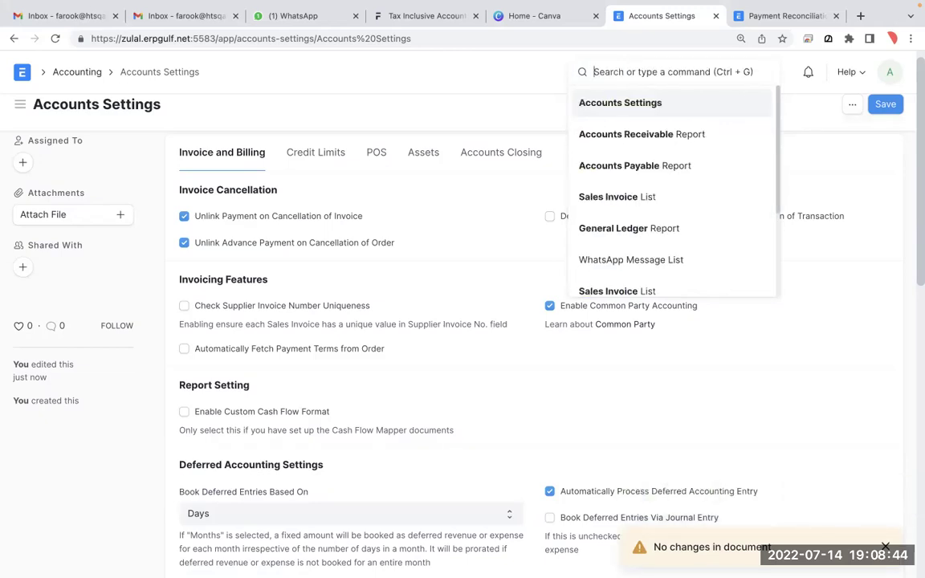
type("s")
key("BackSpace")
type("custo")
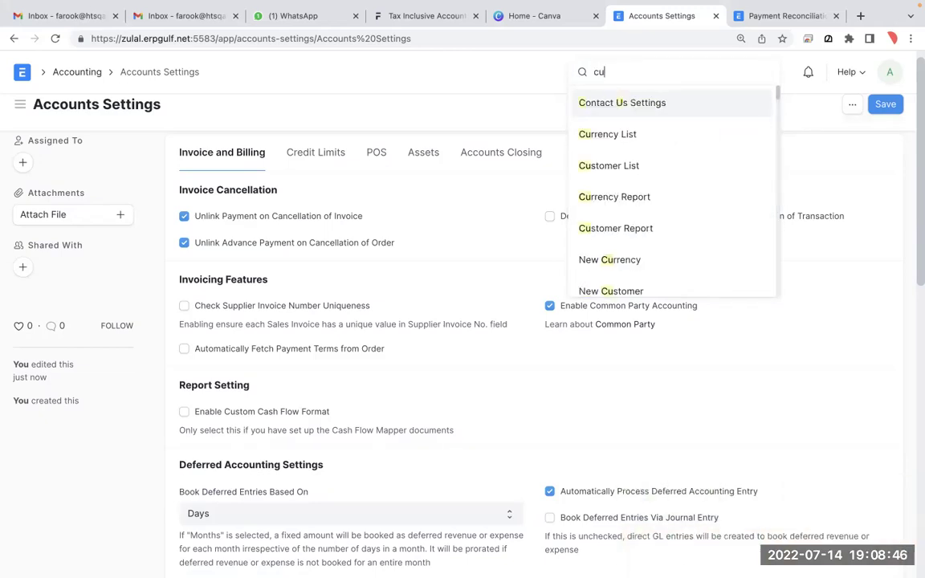
left_click(725, 114)
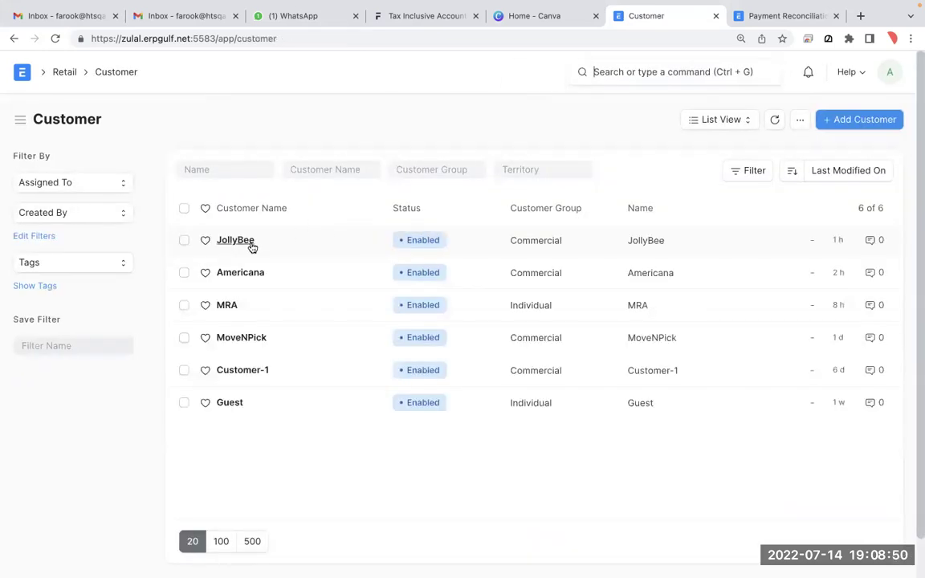
left_click(249, 242)
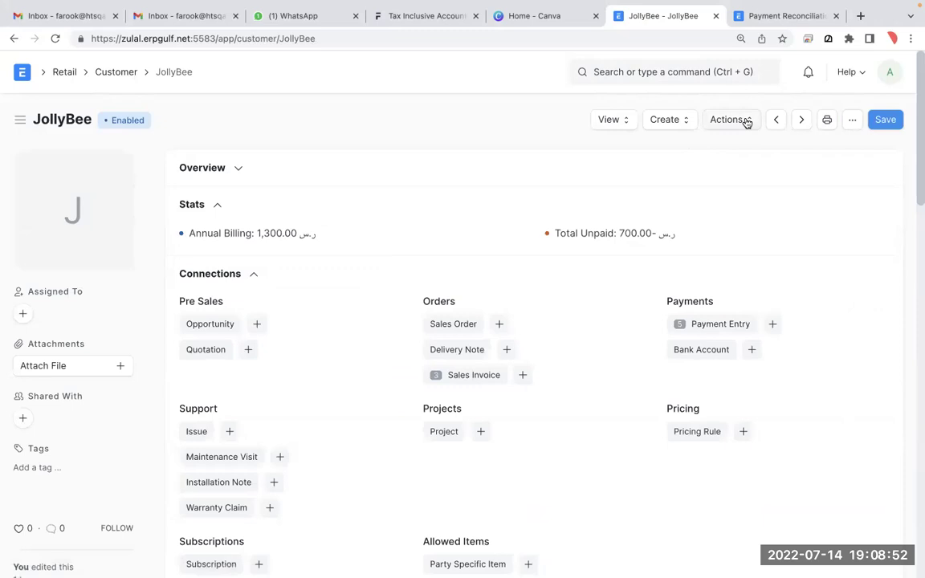
Open JollyBee's Link with Supplier dialog, look through the suppliers offered and close it without creating a link.
left_click(746, 121)
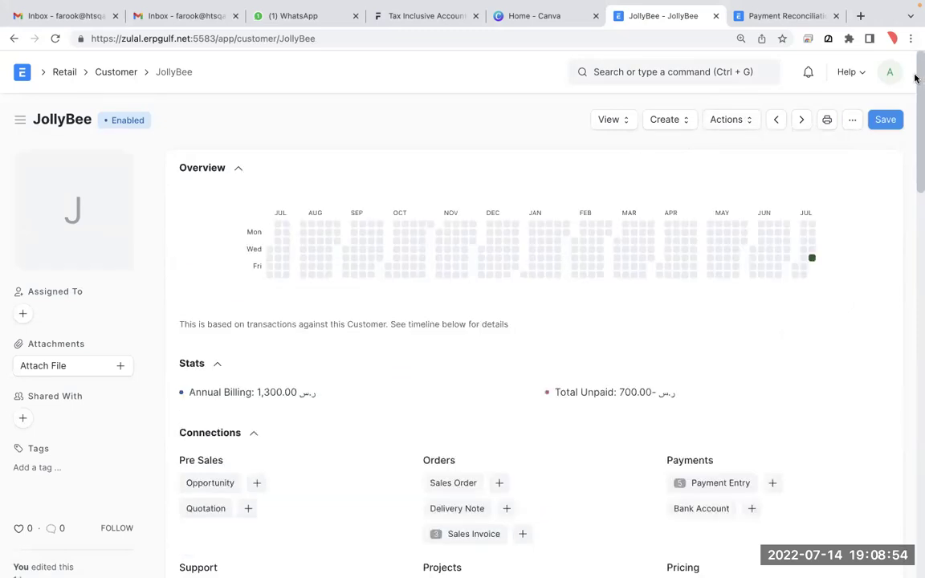
left_click(888, 74)
left_click(820, 186)
left_click(738, 120)
left_click(745, 180)
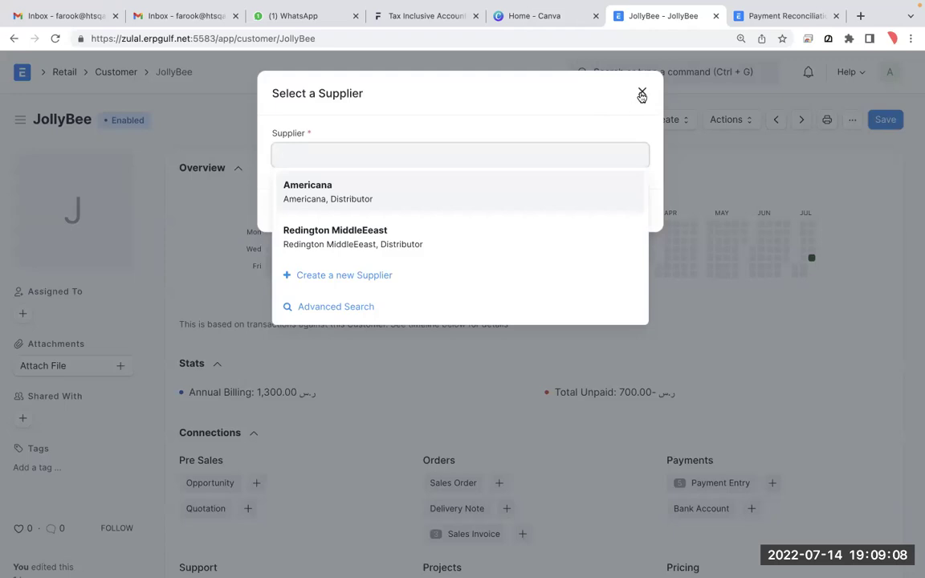
left_click(641, 94)
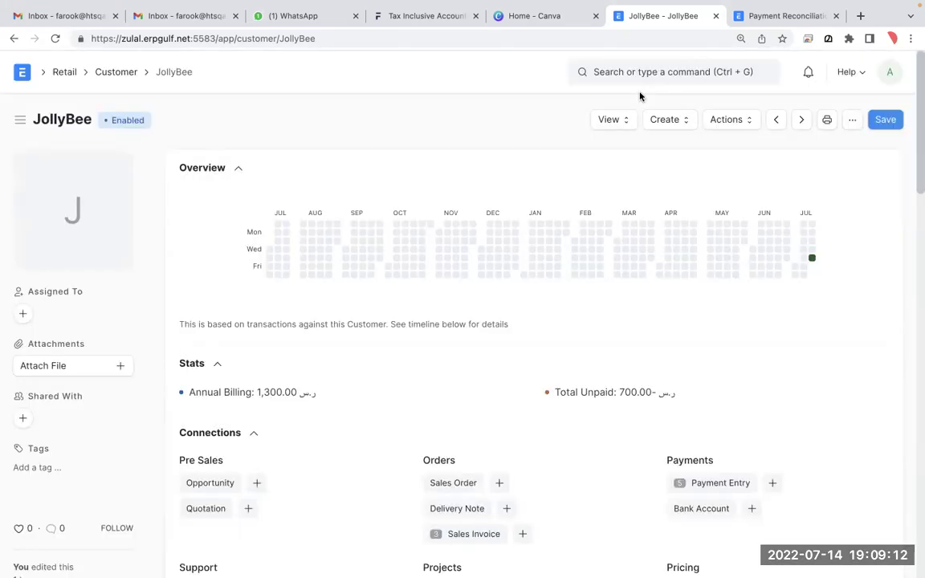
left_click(721, 125)
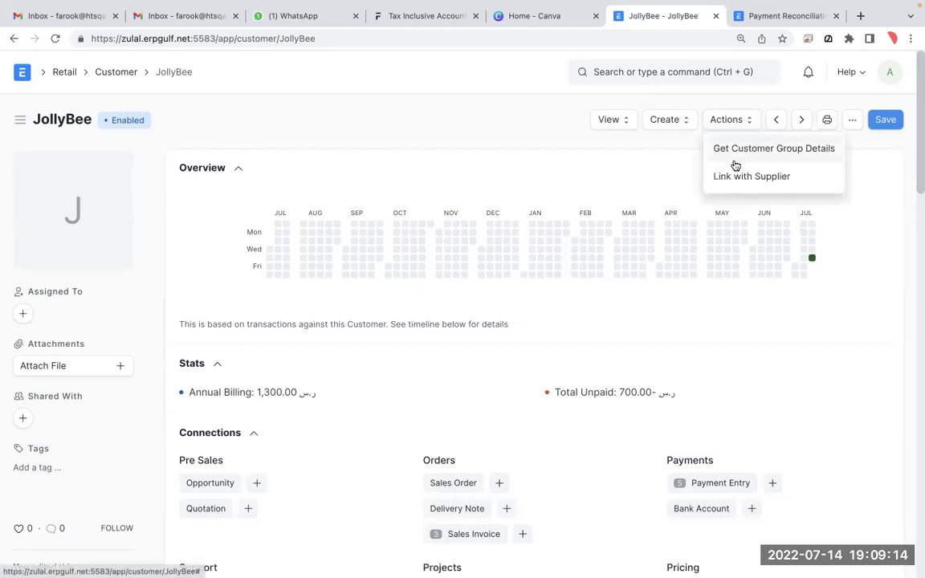
left_click(734, 186)
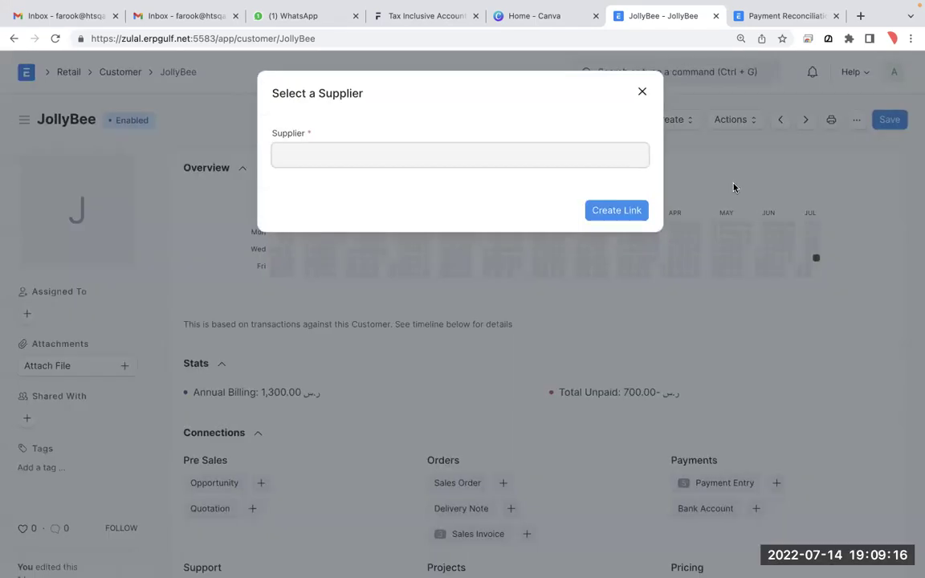
left_click(645, 165)
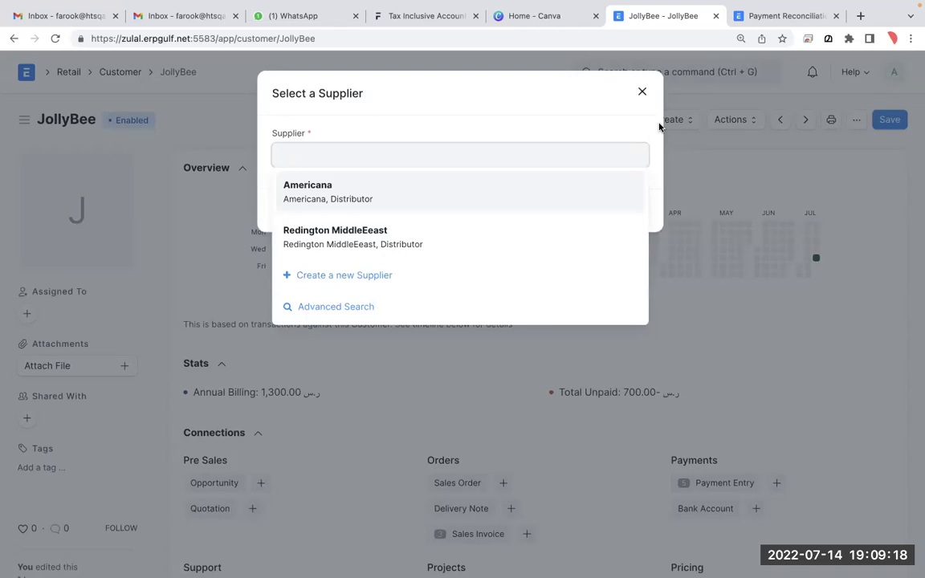
left_click(643, 93)
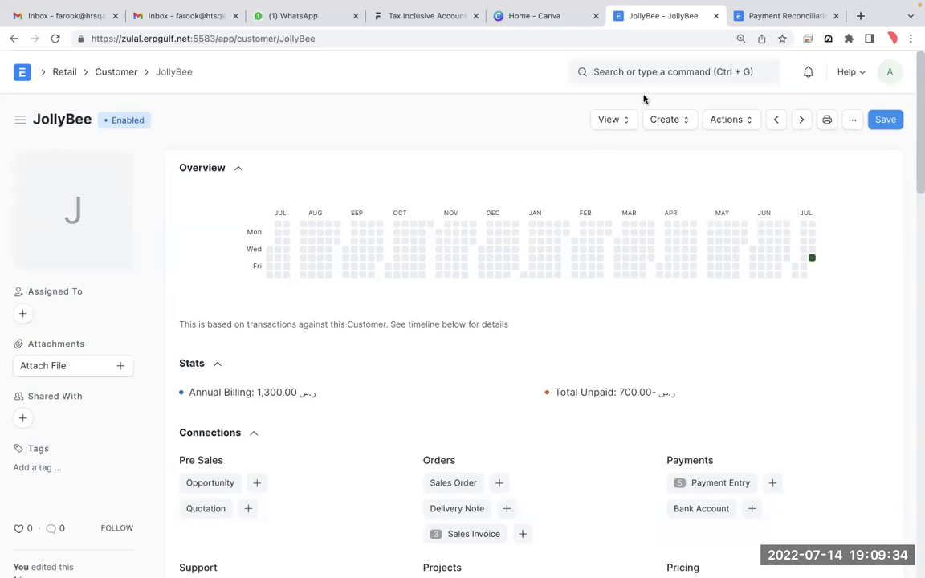
Search for "account se" and return to the Accounts Settings page from the JollyBee record.
left_click(673, 74)
type("account")
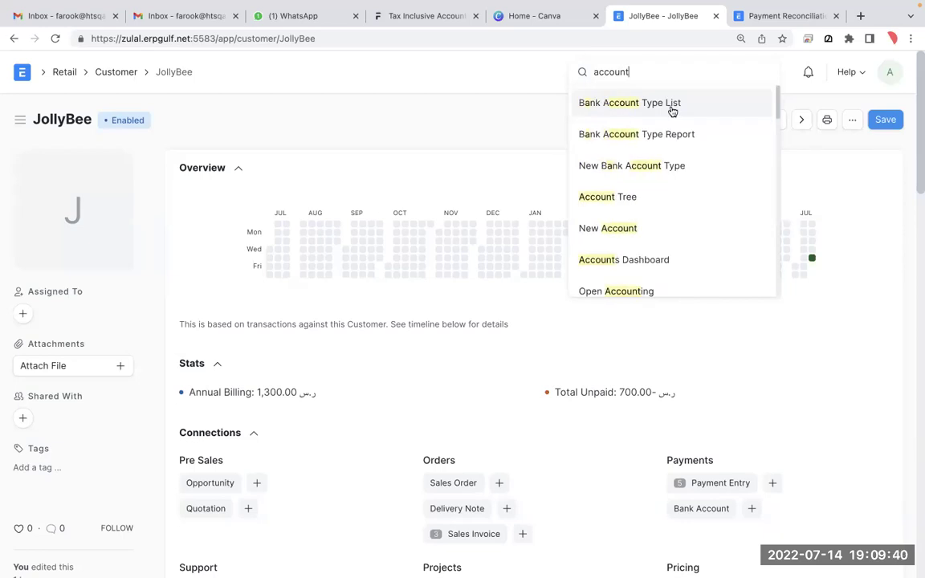
type("se")
left_click(652, 105)
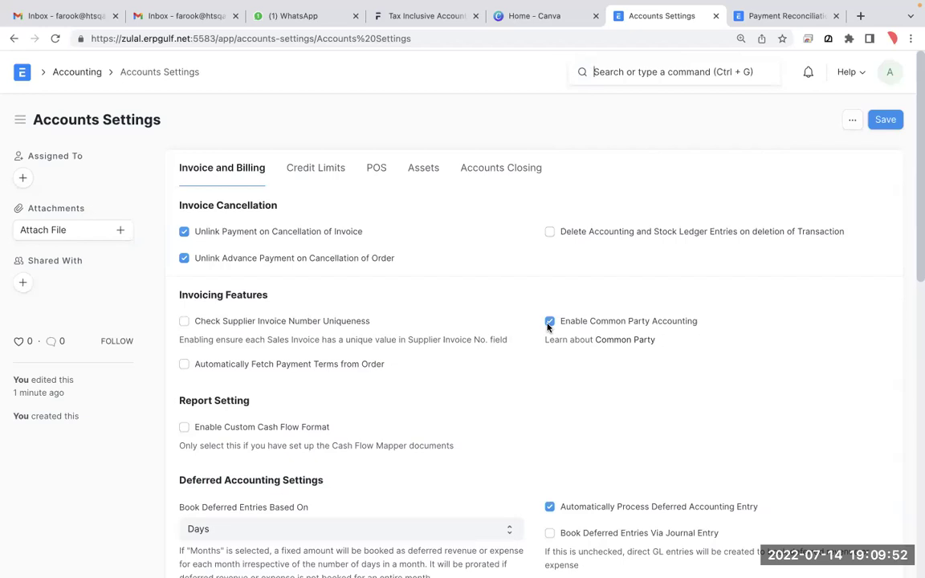
Circle Enable Common Party Accounting with the on-screen brush, and disable the option and save the settings.
key("b")
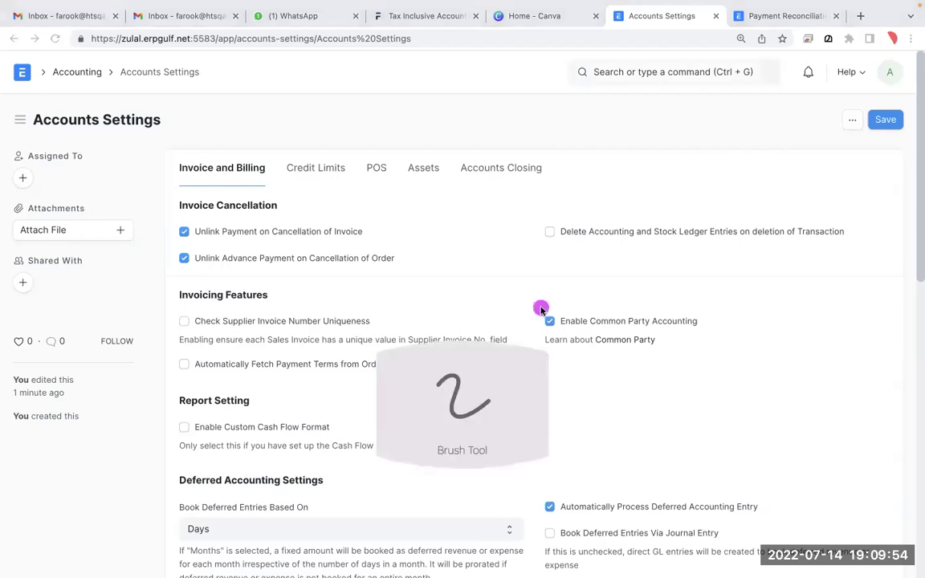
mouse_move(553, 277)
left_mouse_down()
mouse_move(495, 330)
mouse_move(742, 361)
mouse_move(683, 282)
mouse_move(530, 275)
mouse_move(485, 321)
left_mouse_up()
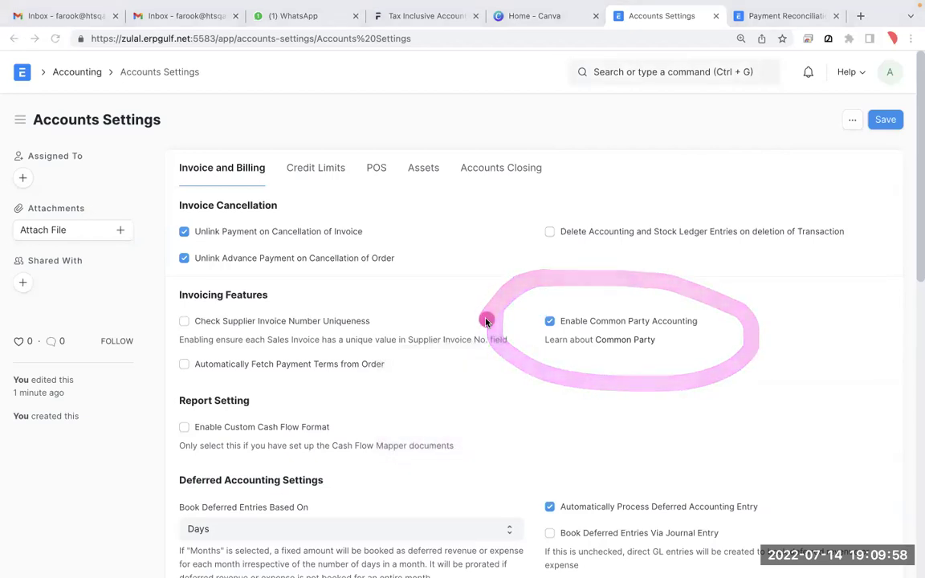
left_click(550, 321)
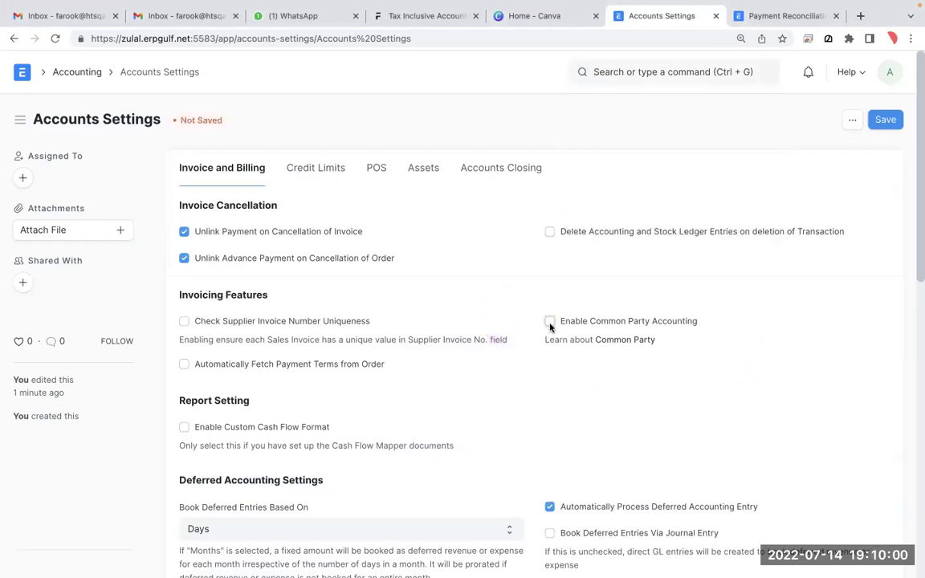
left_click(885, 127)
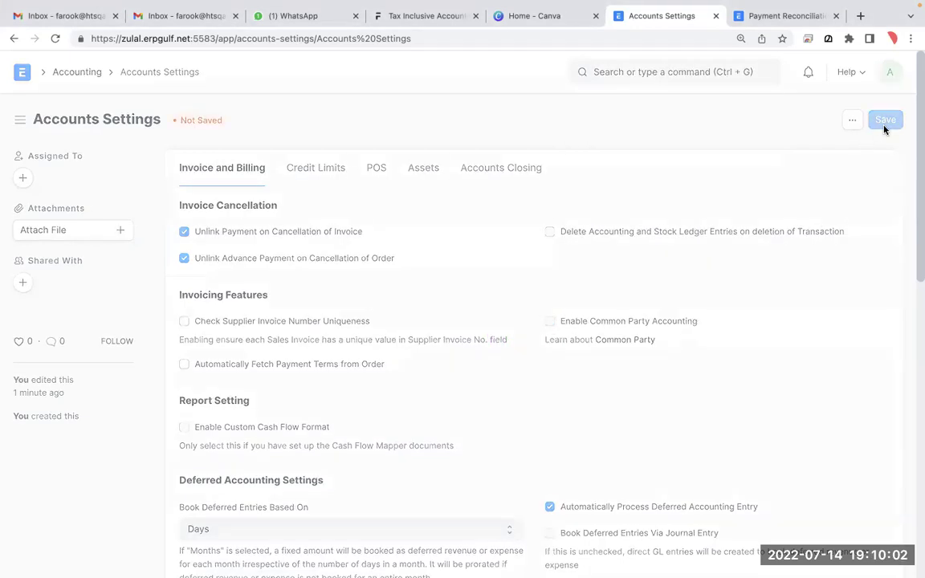